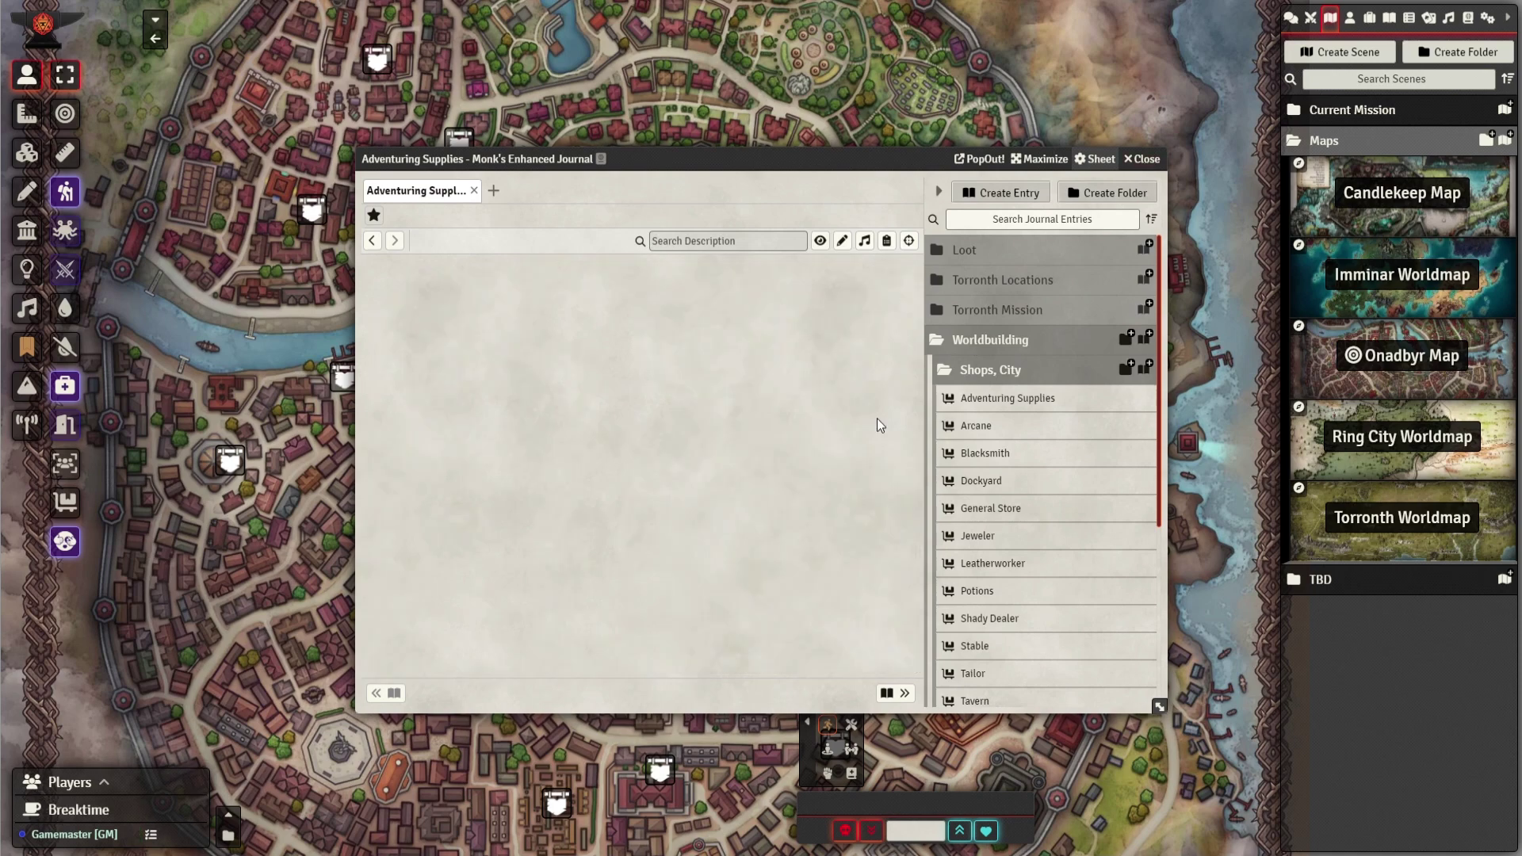
Step: Look through the items of the General Store and the Tavern from their pins on the Onadbyr city map
double_click(607, 698)
scroll(686, 580, down, 10)
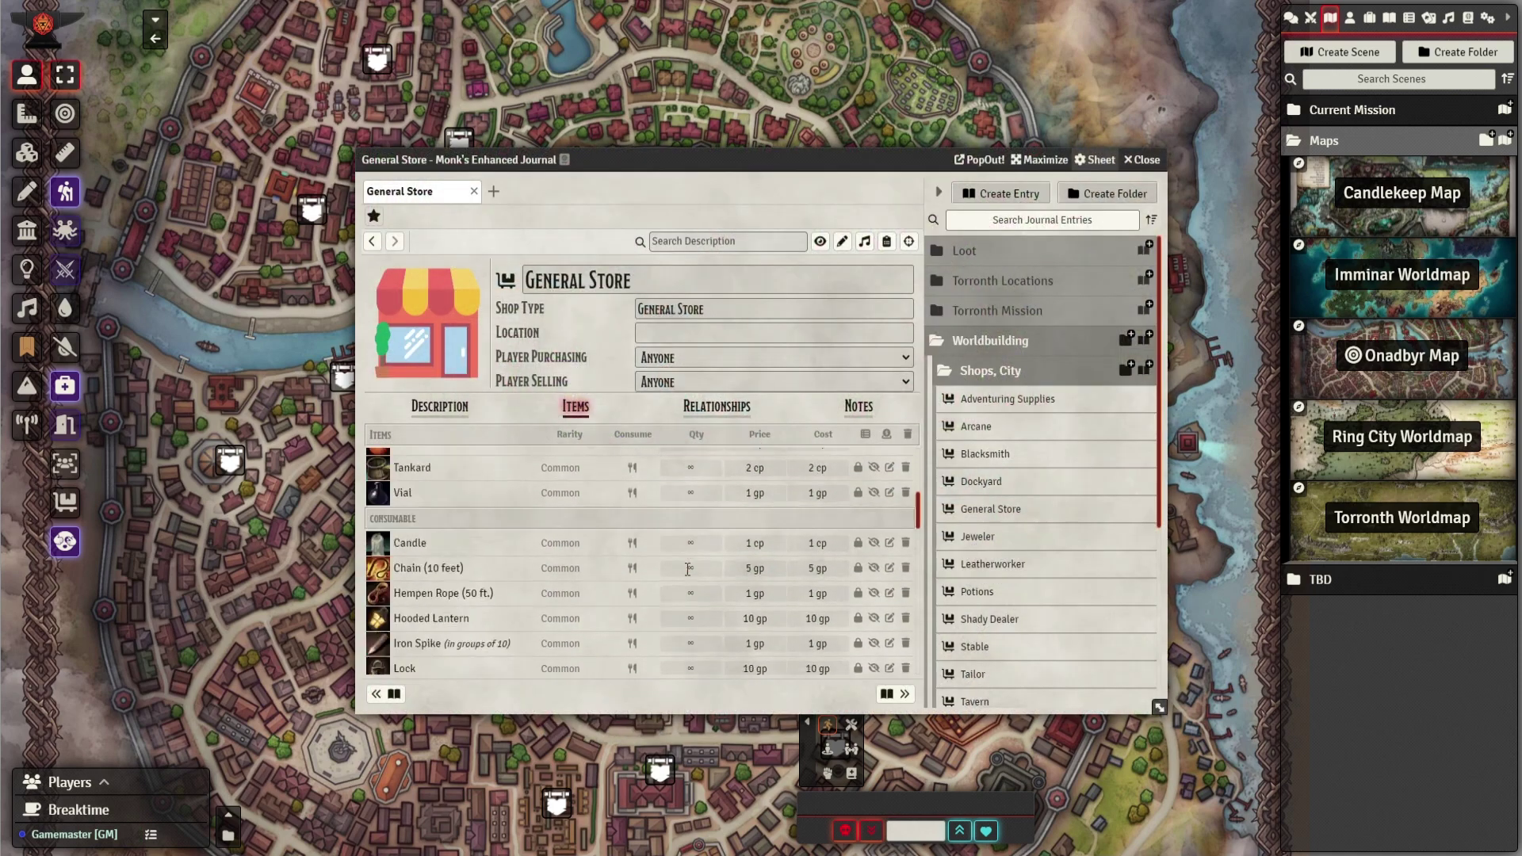
click(1142, 161)
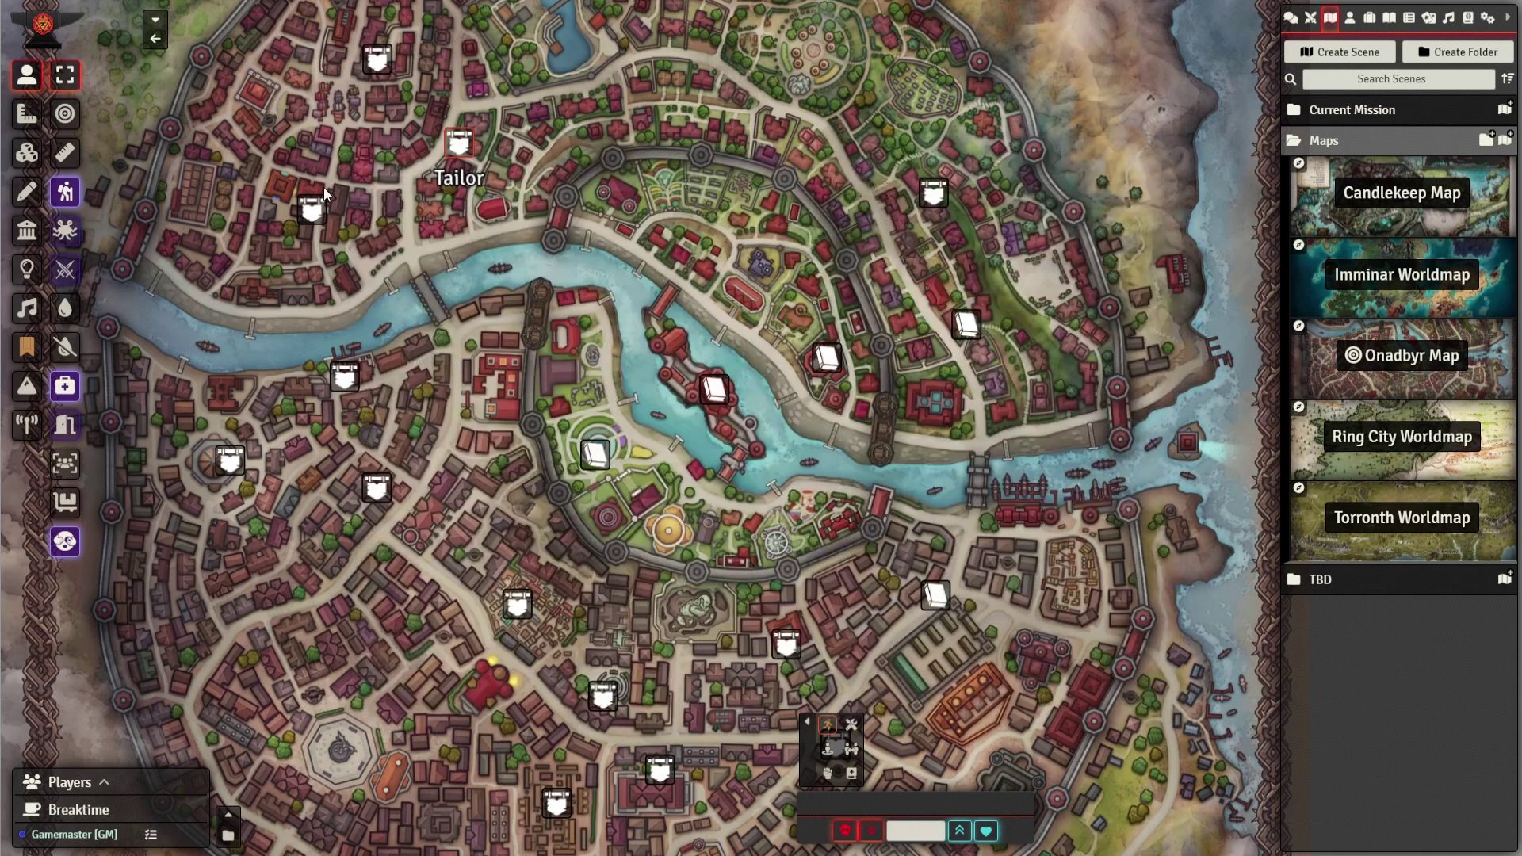
double_click(313, 209)
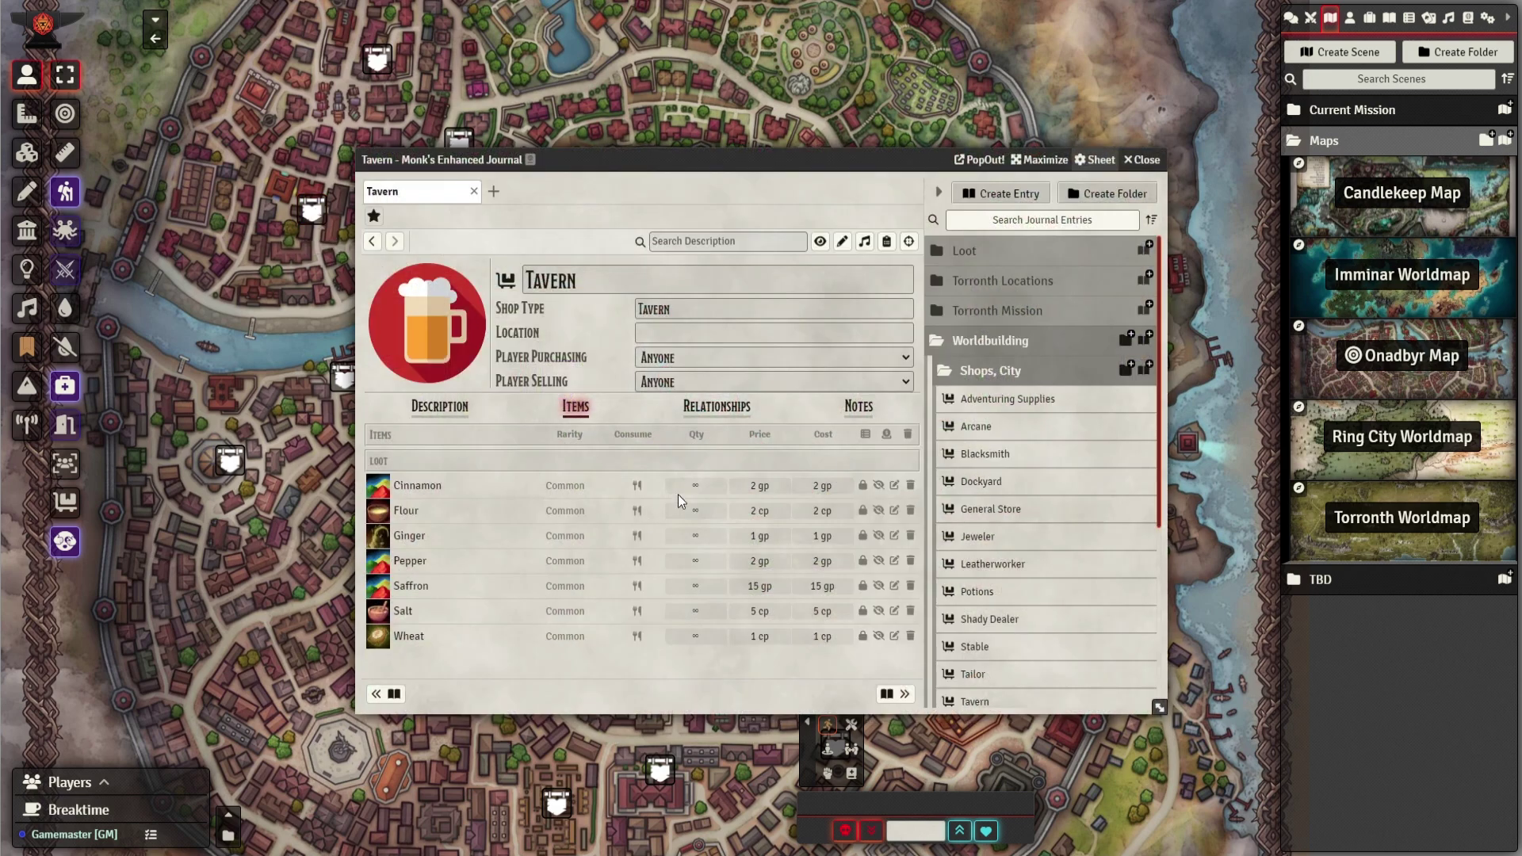
click(1142, 159)
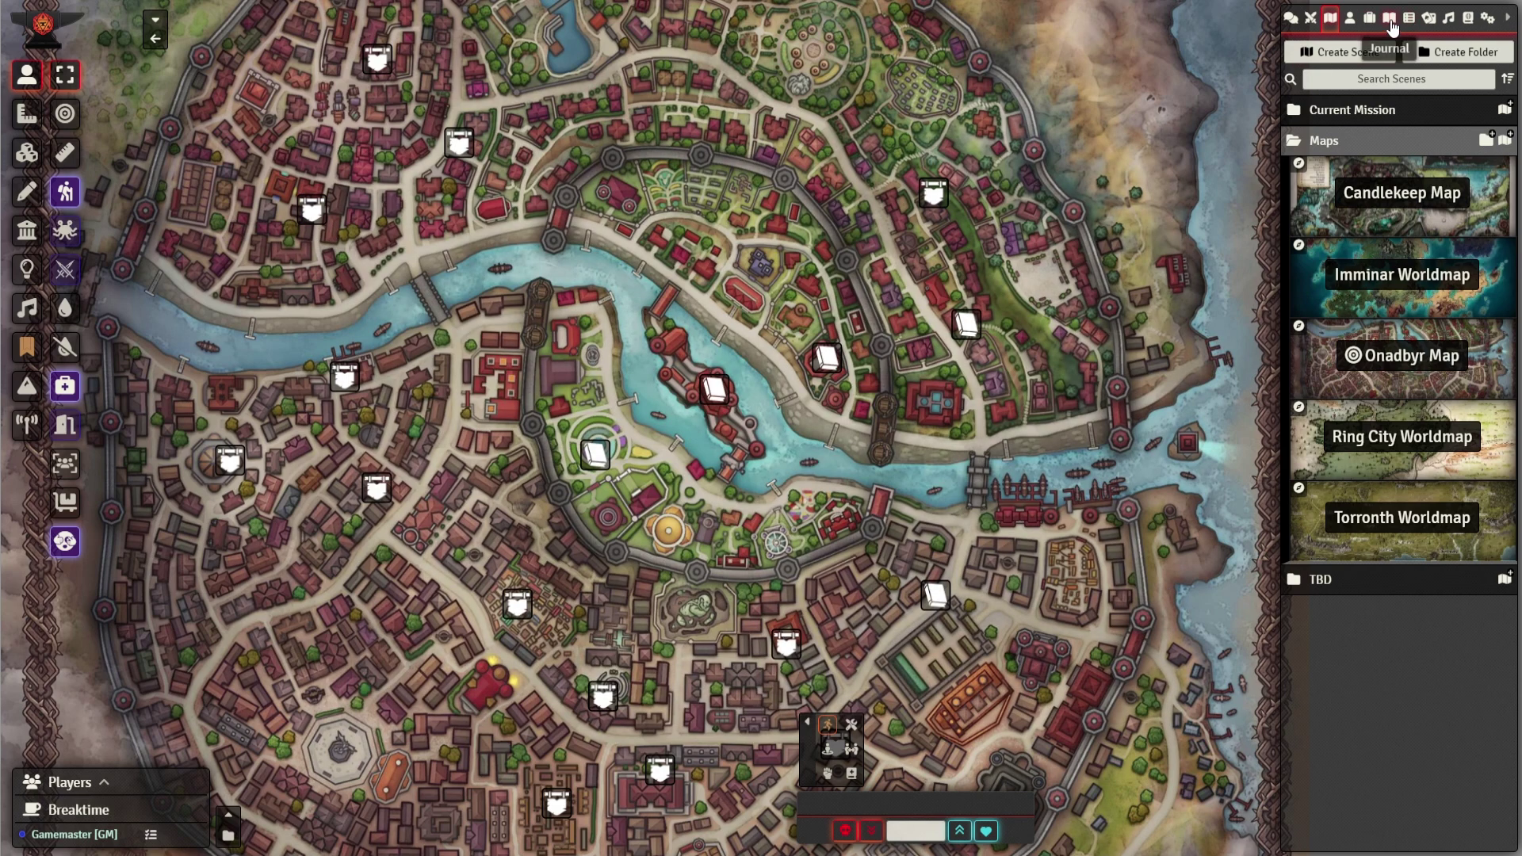
Step: Open the Onadbyr Map's scene configuration and examine its basic settings and grid size
click(1389, 18)
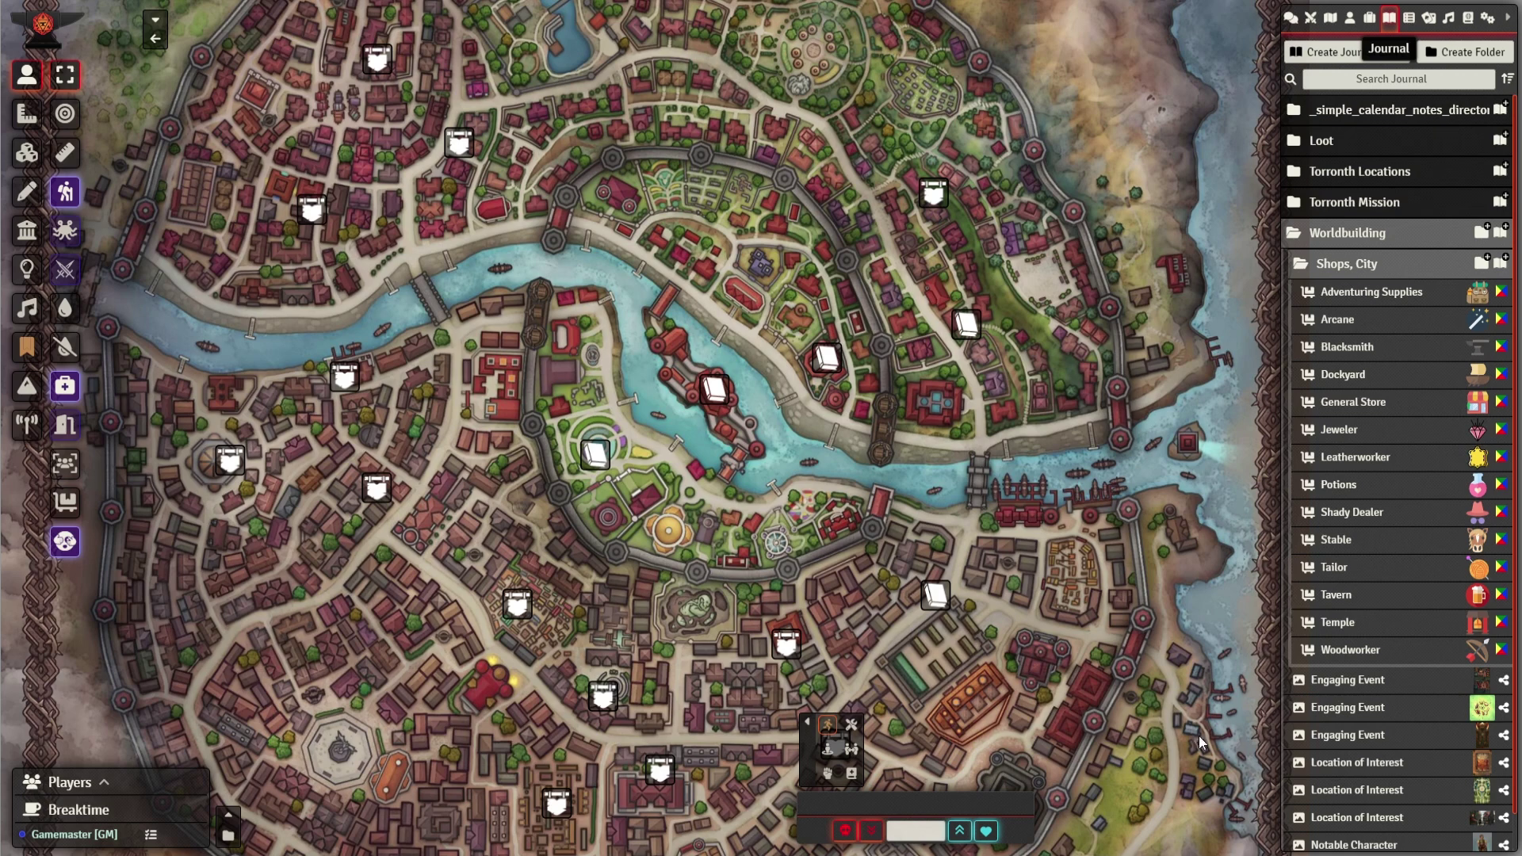
click(1333, 19)
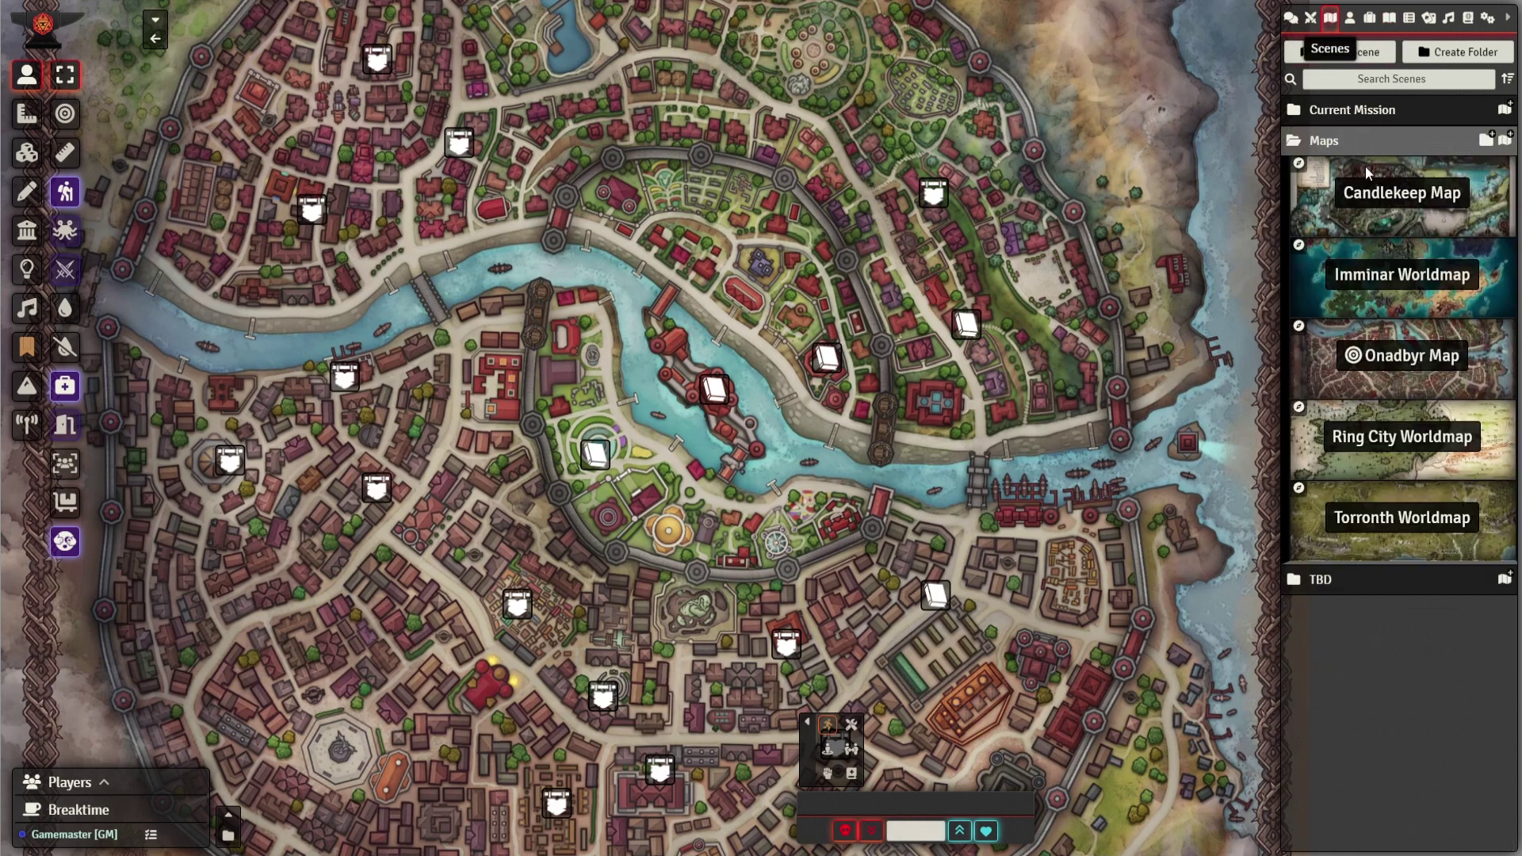
right_click(1408, 368)
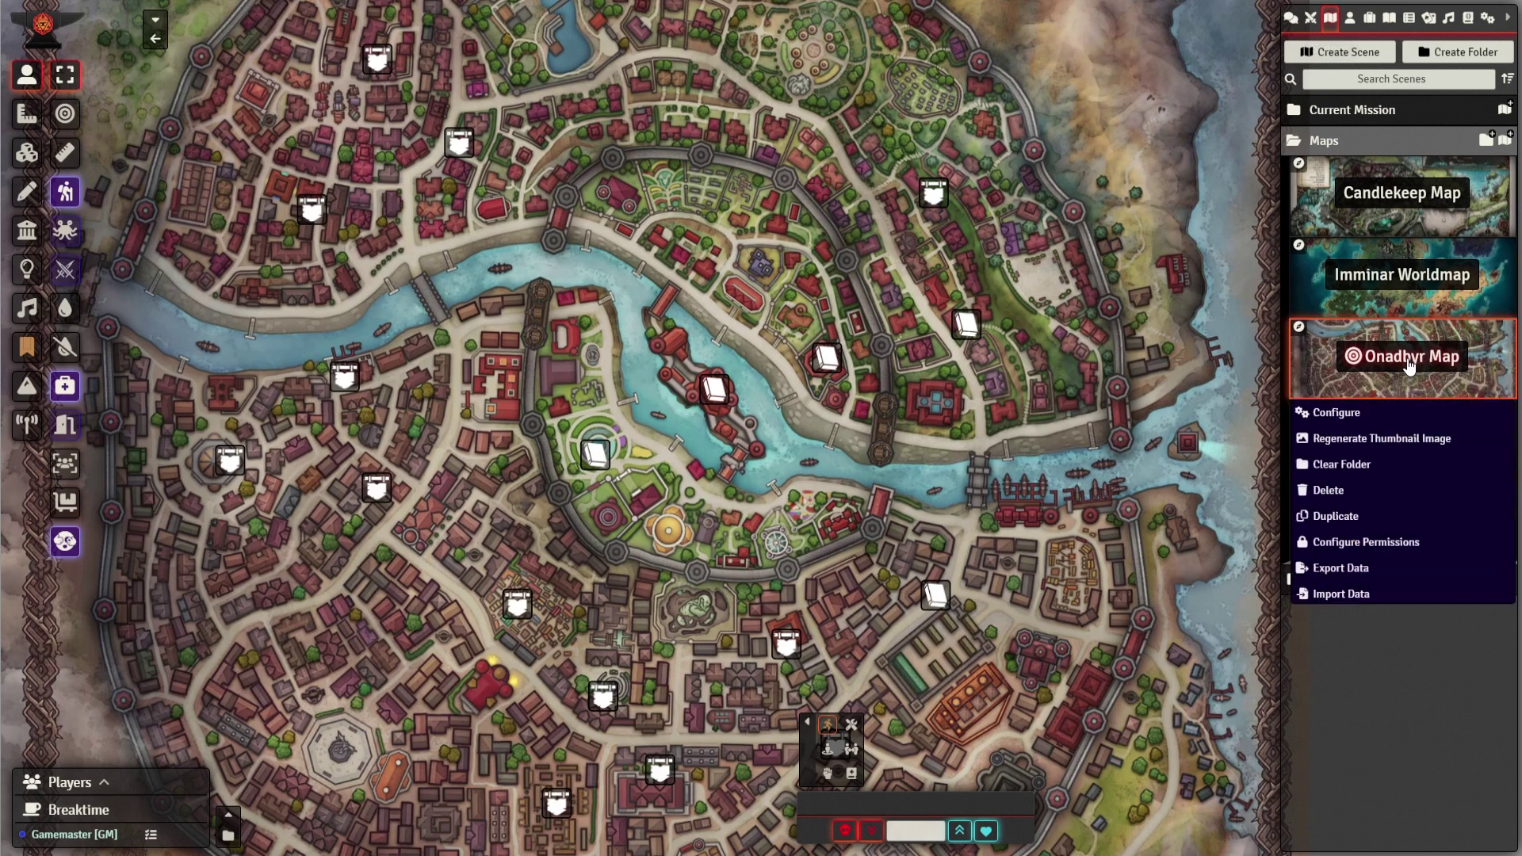
click(1364, 411)
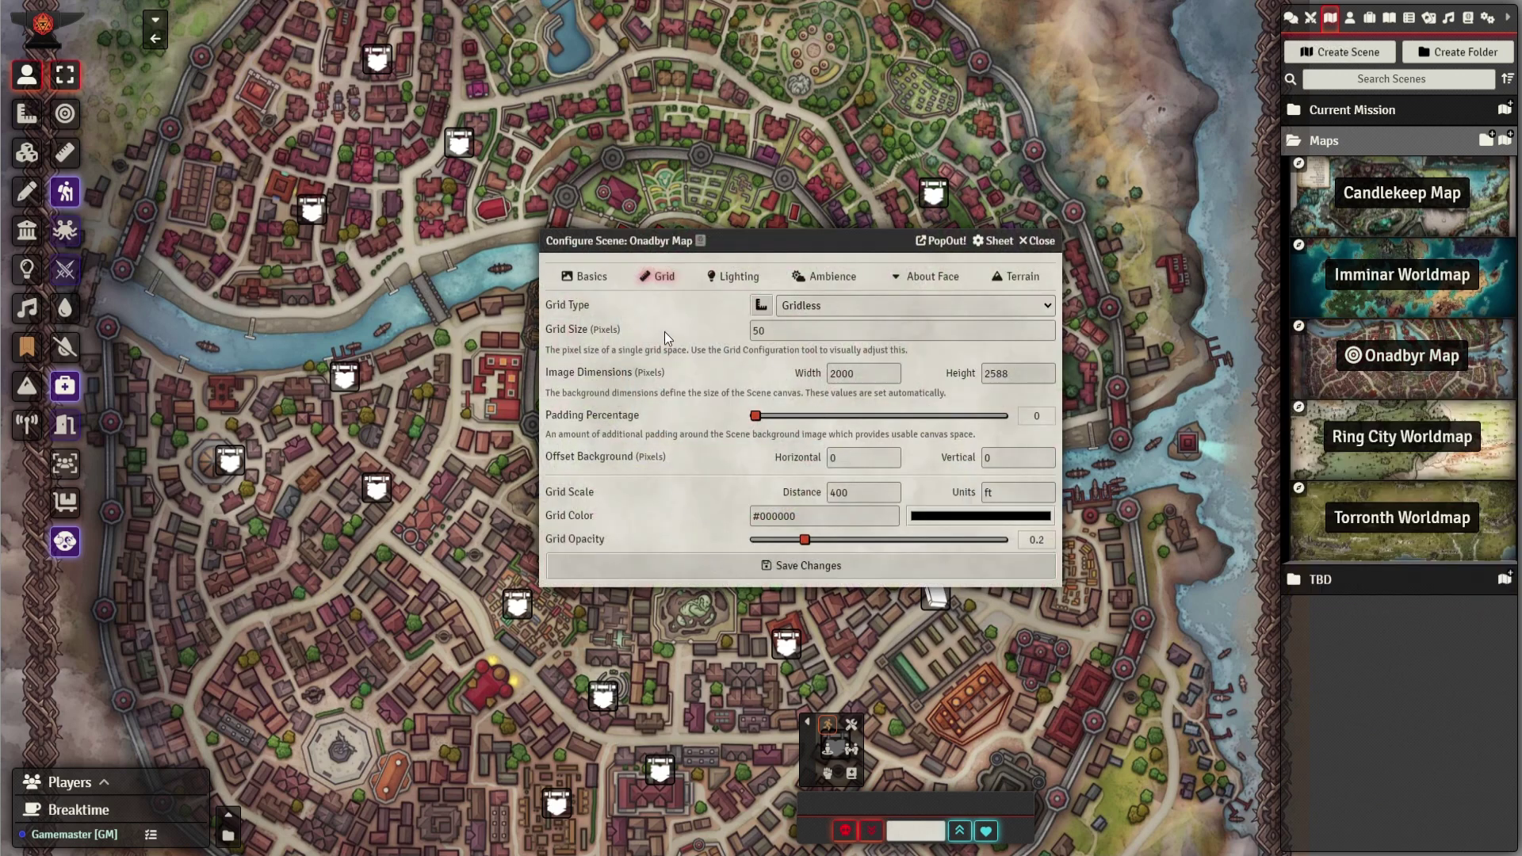
click(592, 285)
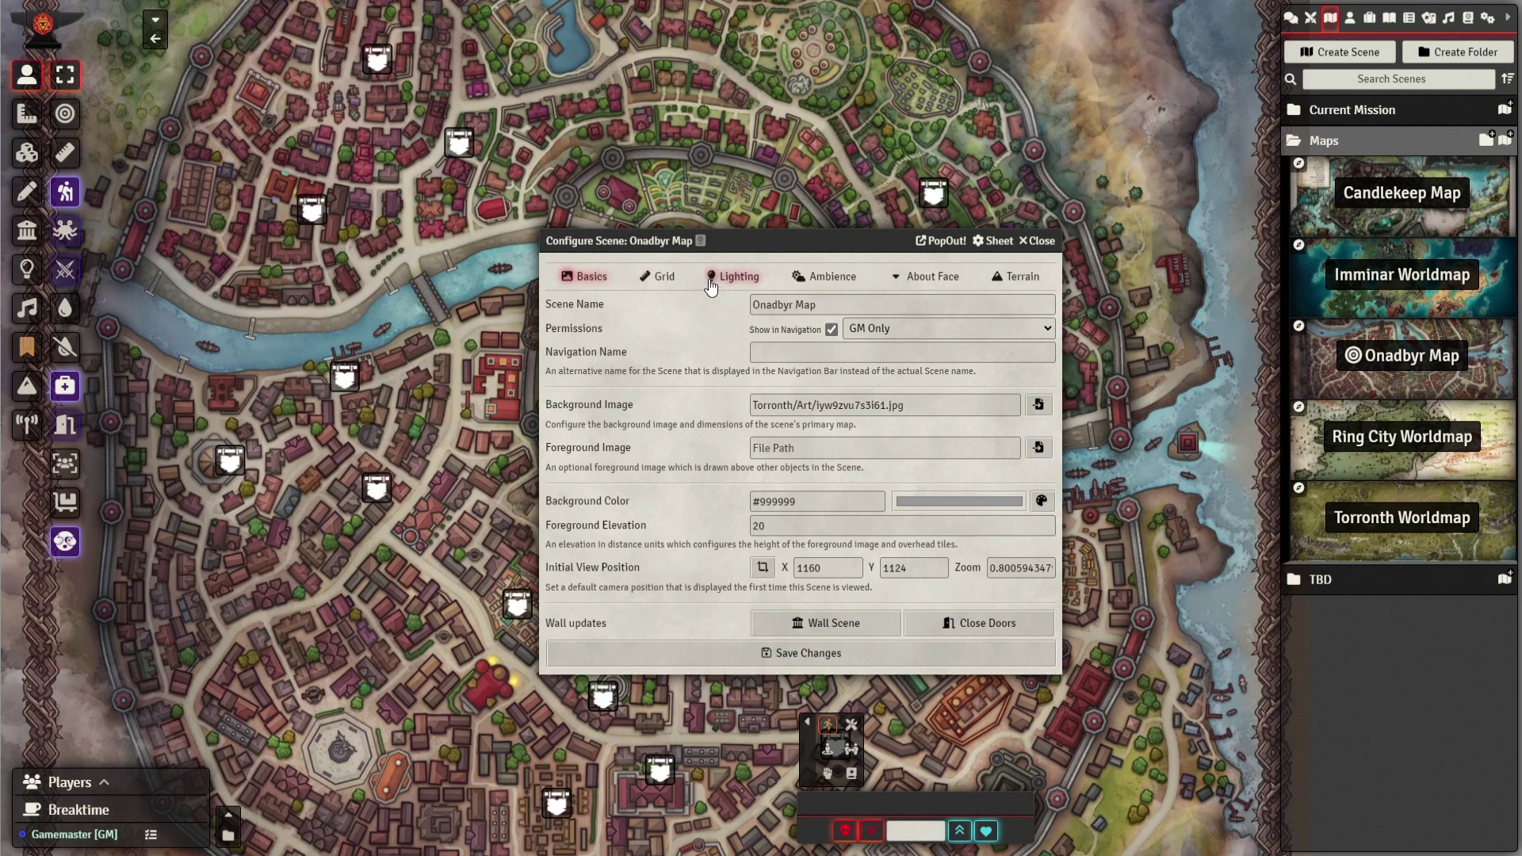
click(664, 281)
drag(777, 325, 673, 331)
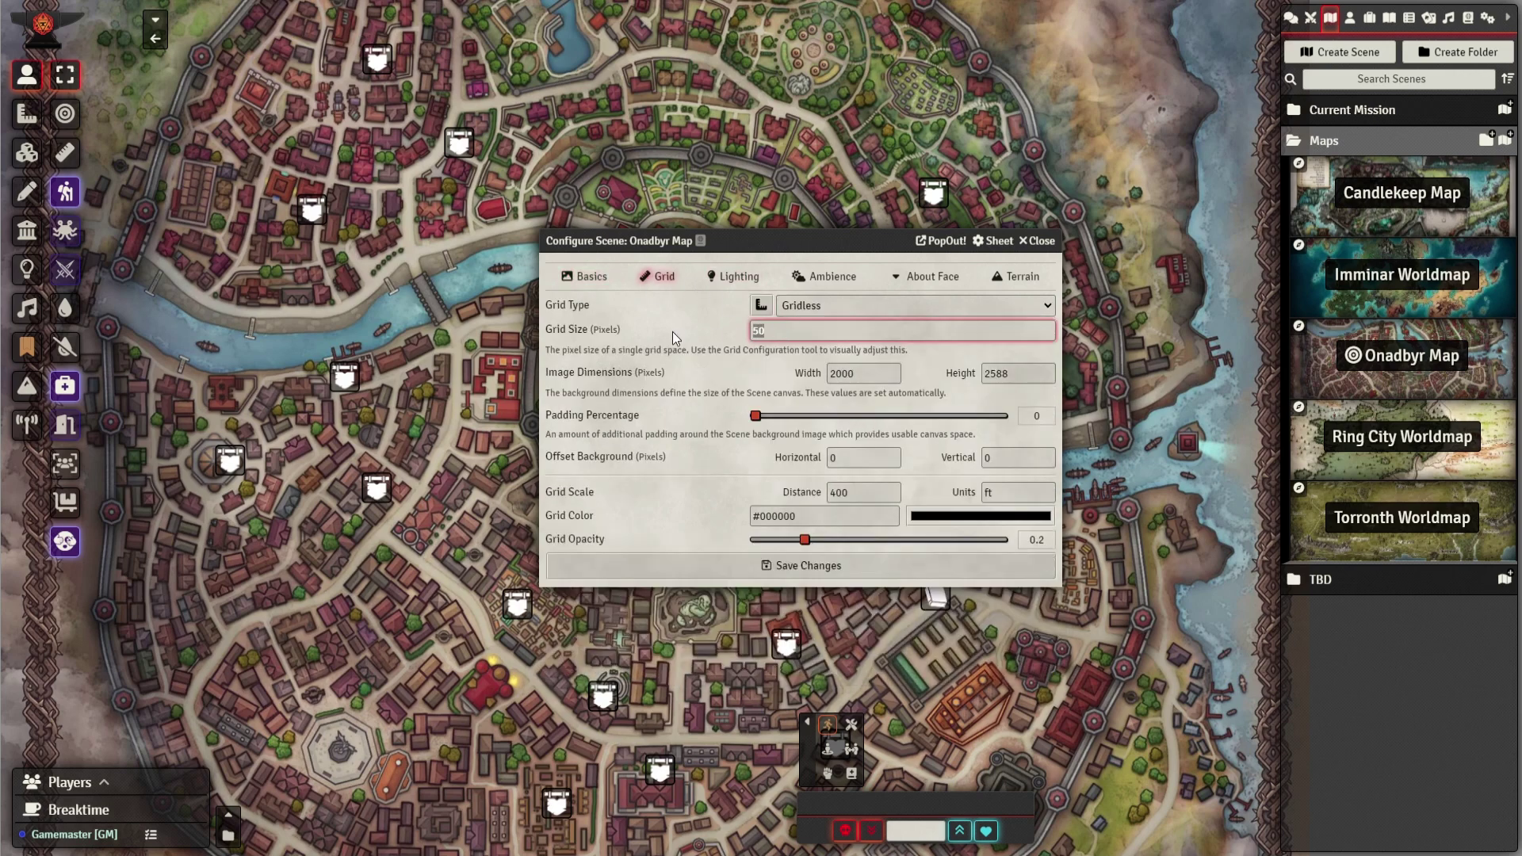
text(30)
click(700, 506)
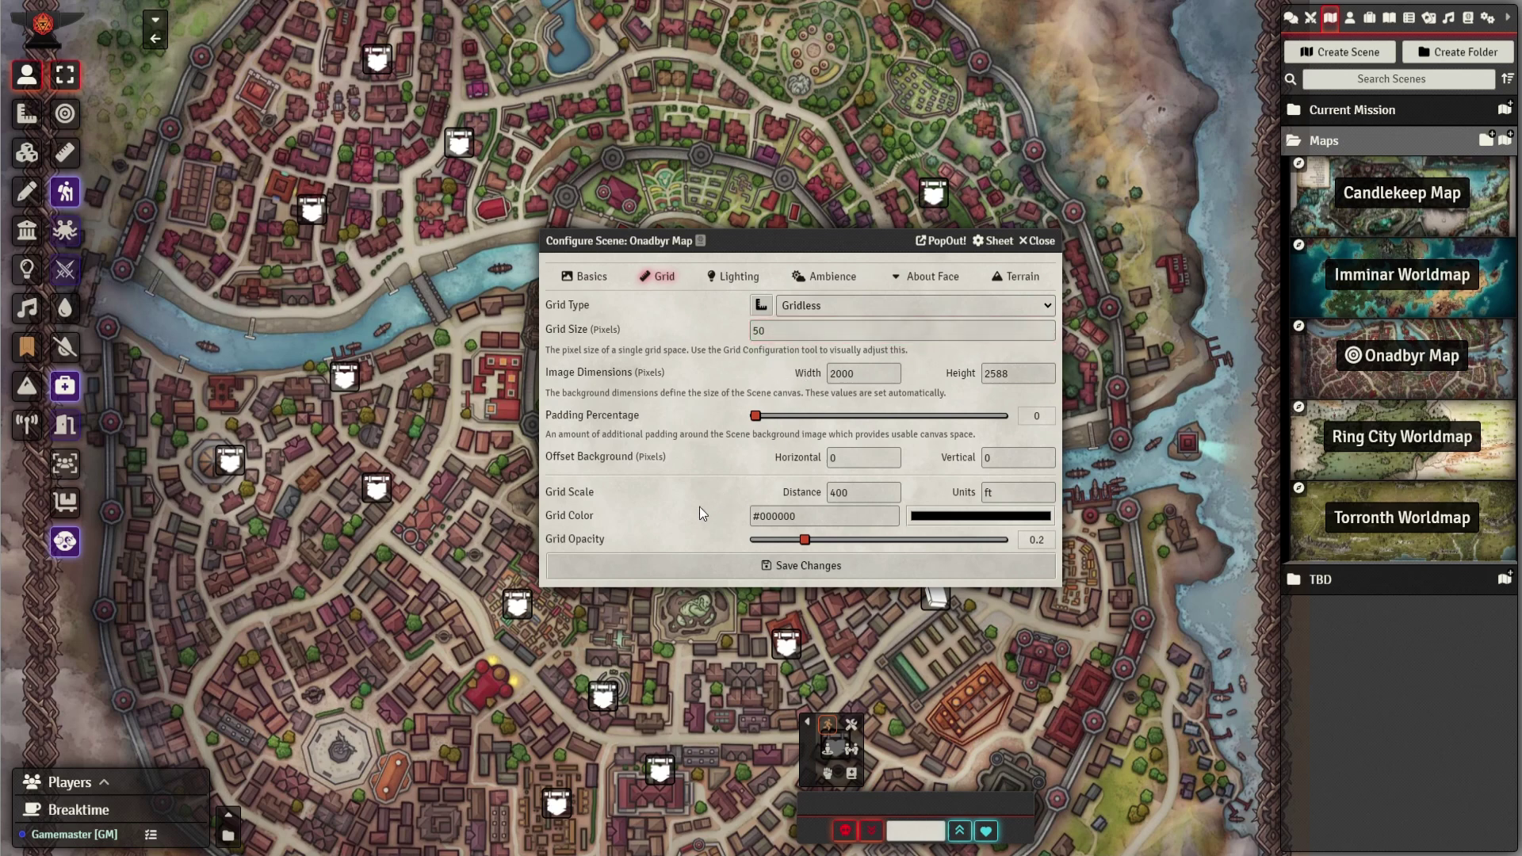
Step: Place Akra from the Starter Heroes on the city's west side and move the token slightly east
click(1350, 17)
drag(1341, 186, 279, 546)
click(1369, 154)
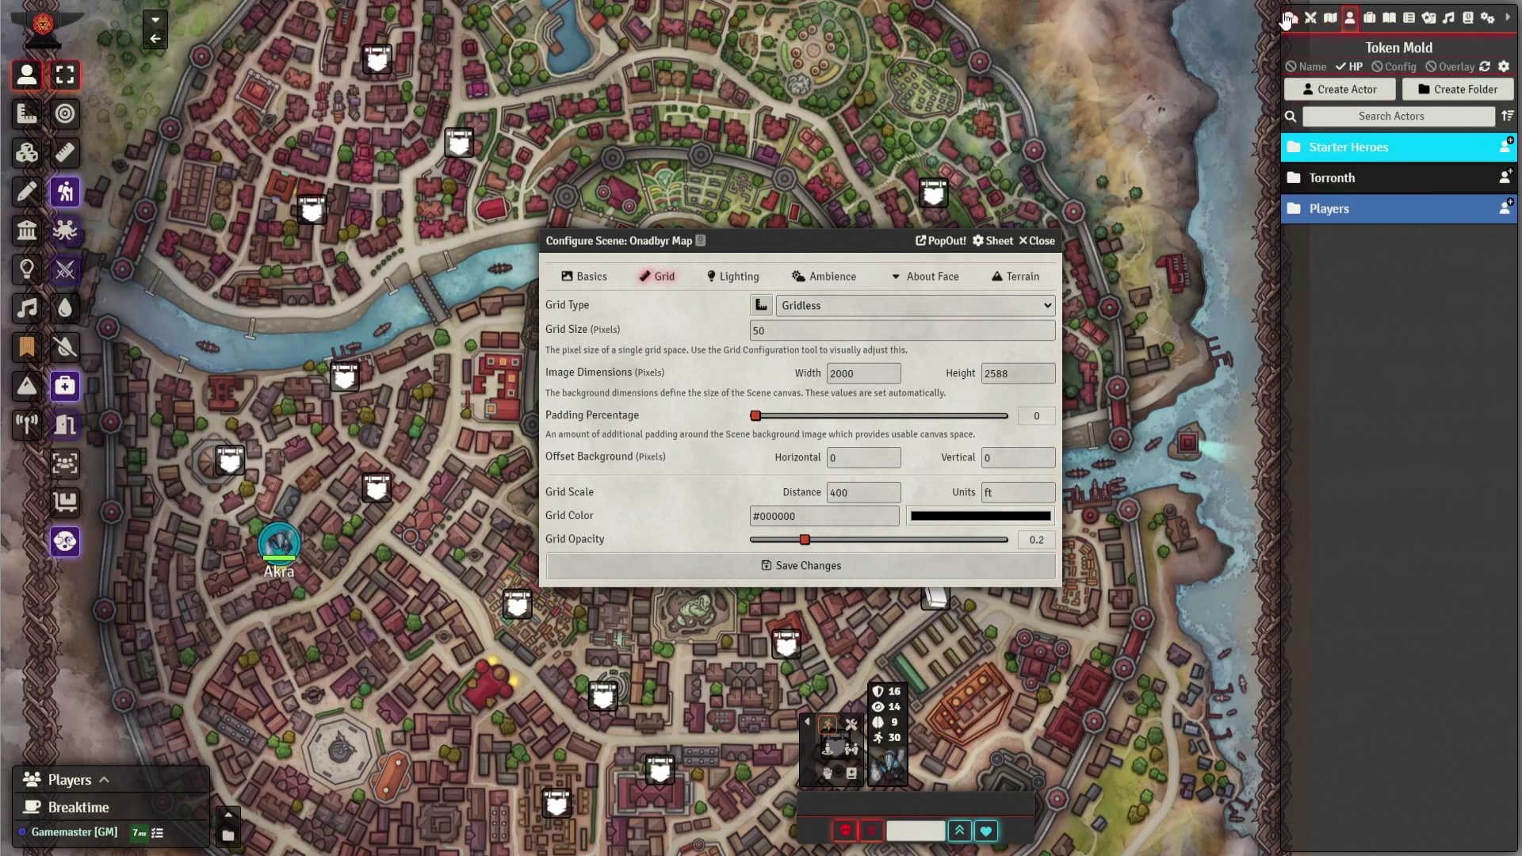
click(1370, 18)
click(1389, 17)
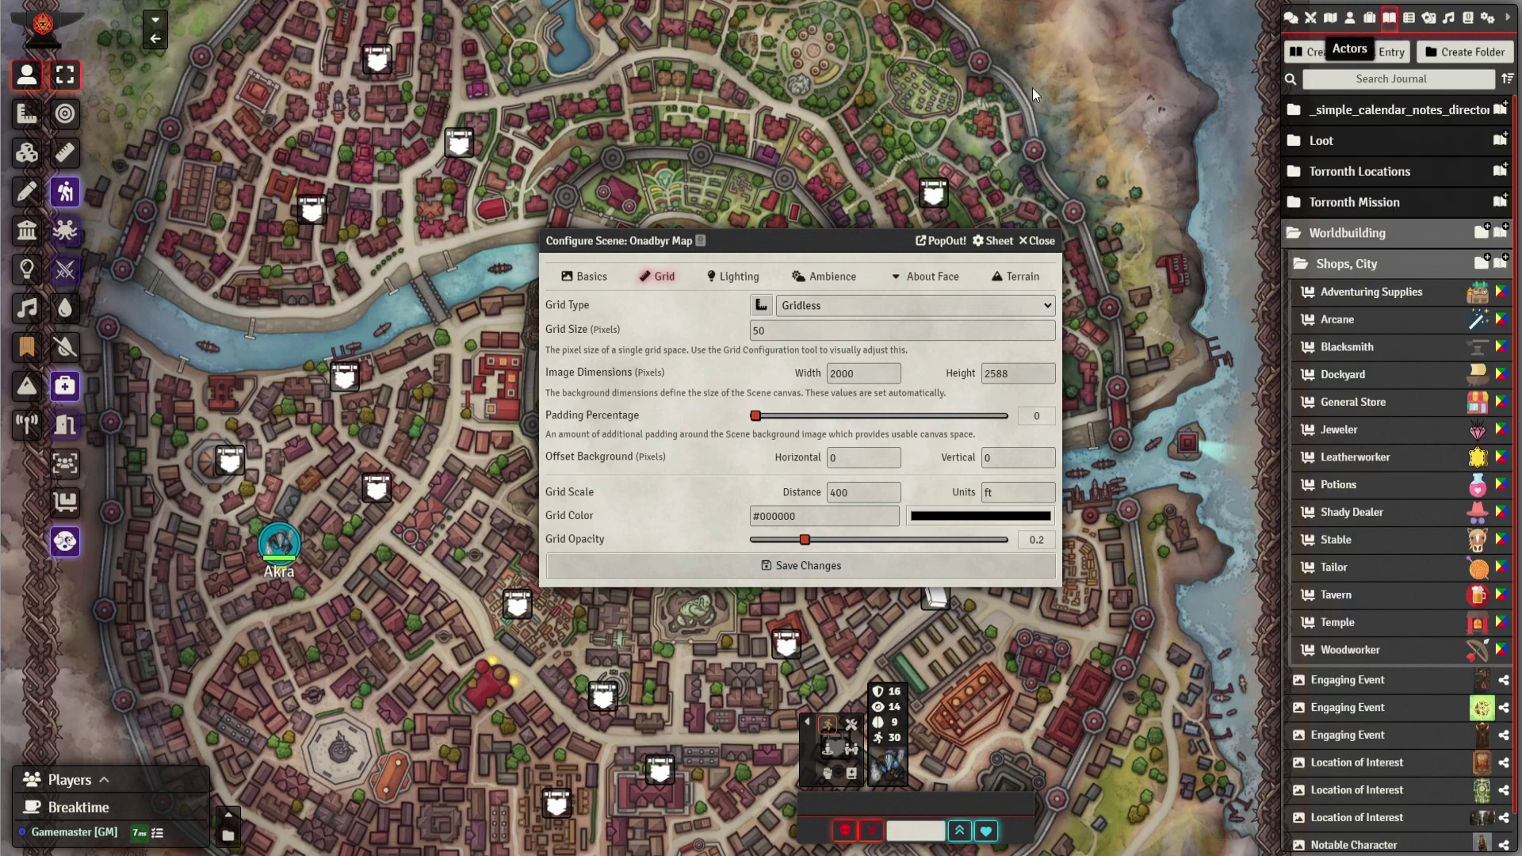
drag(279, 545, 398, 567)
scroll(398, 568, up, 6)
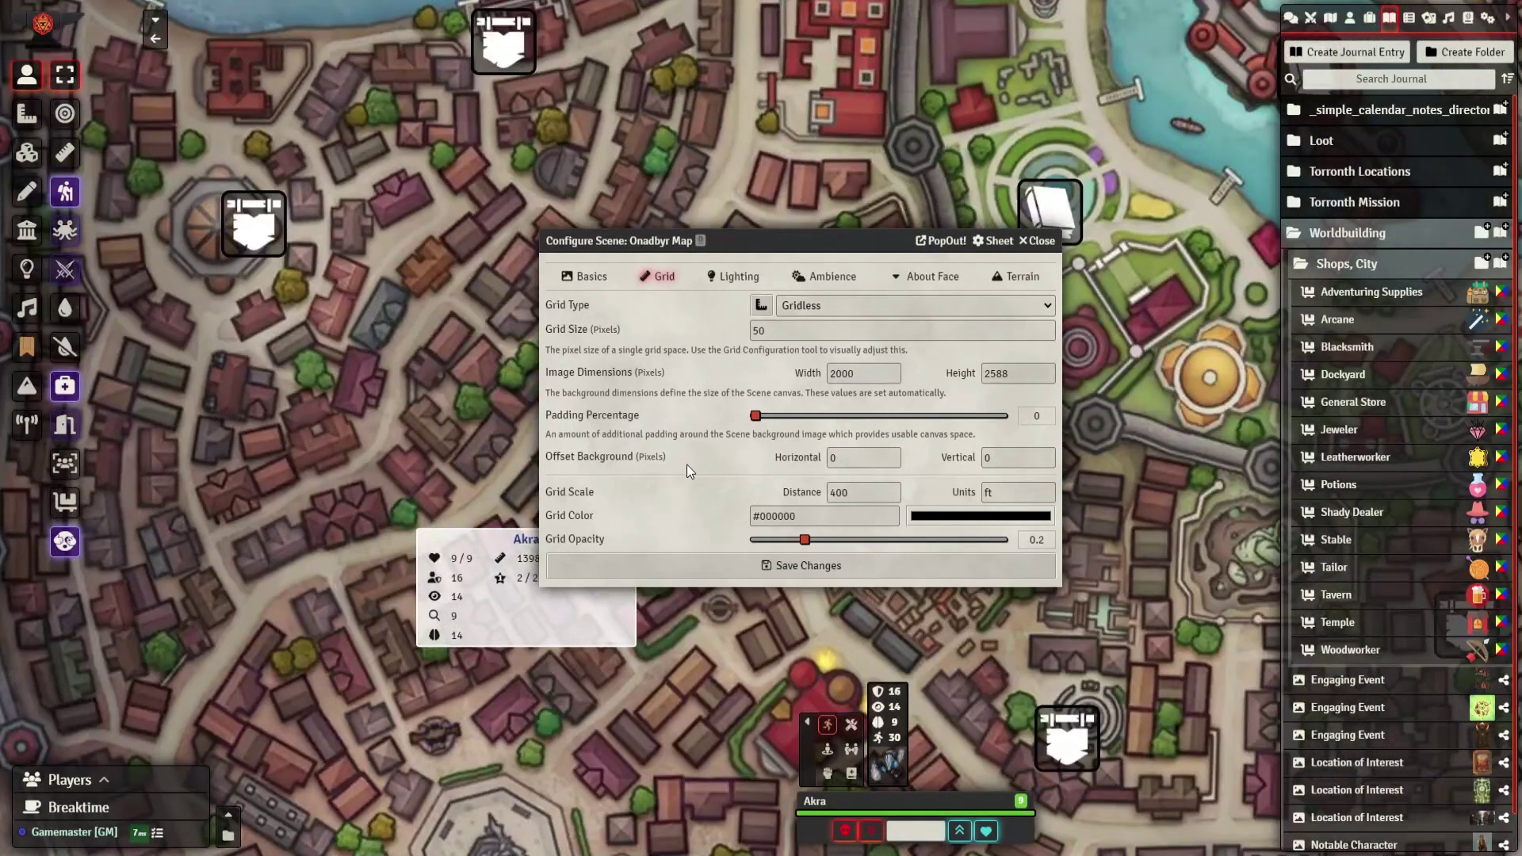
Step: Move the Akra token around the city map to test its size, and delete the token
drag(838, 244, 977, 210)
click(926, 274)
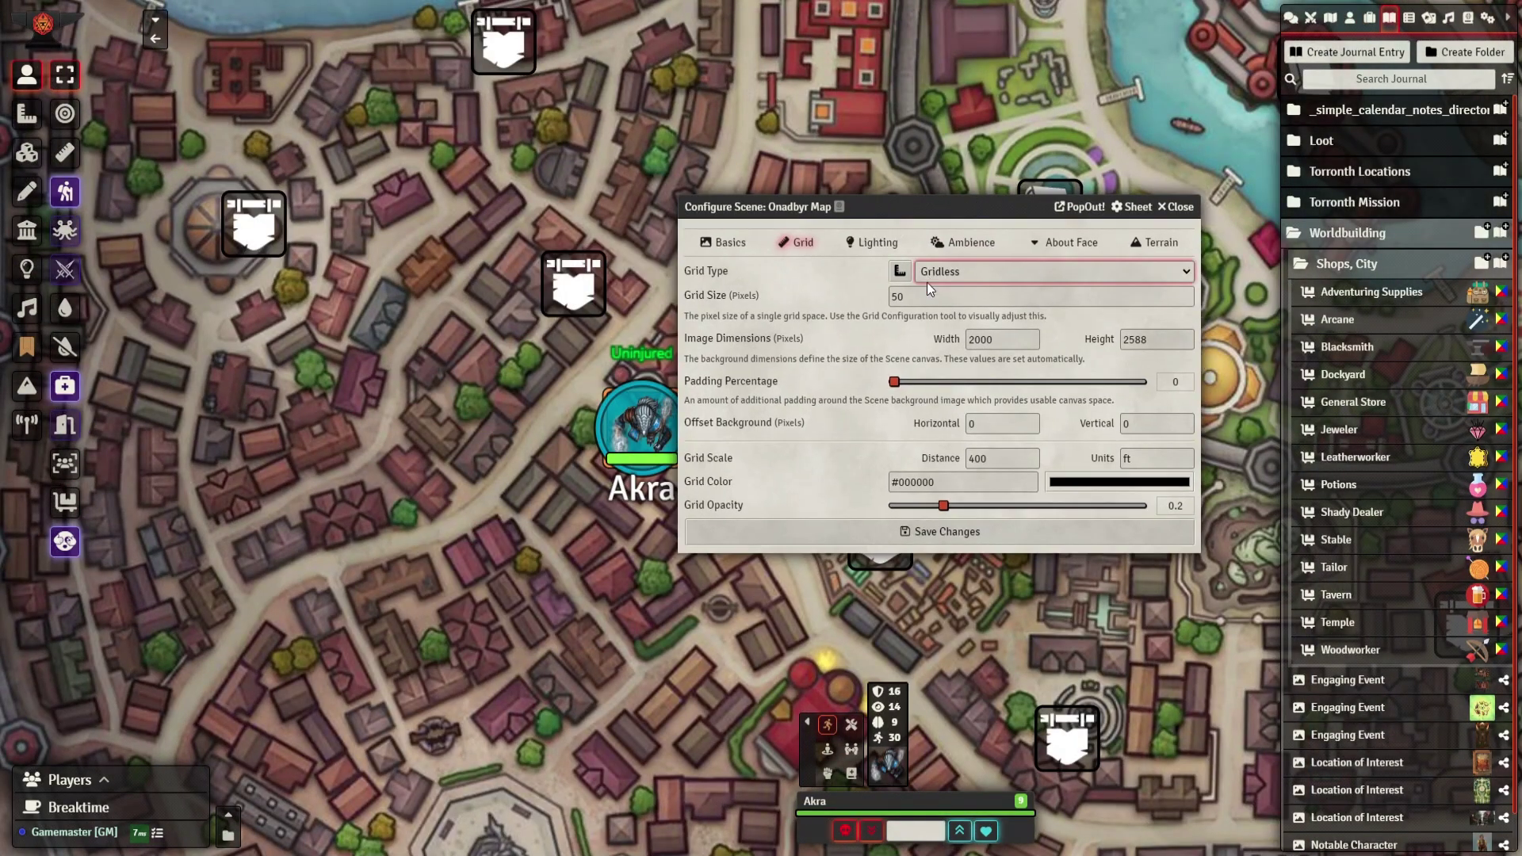
key(Up)
key(Up)
scroll(393, 455, down, 3)
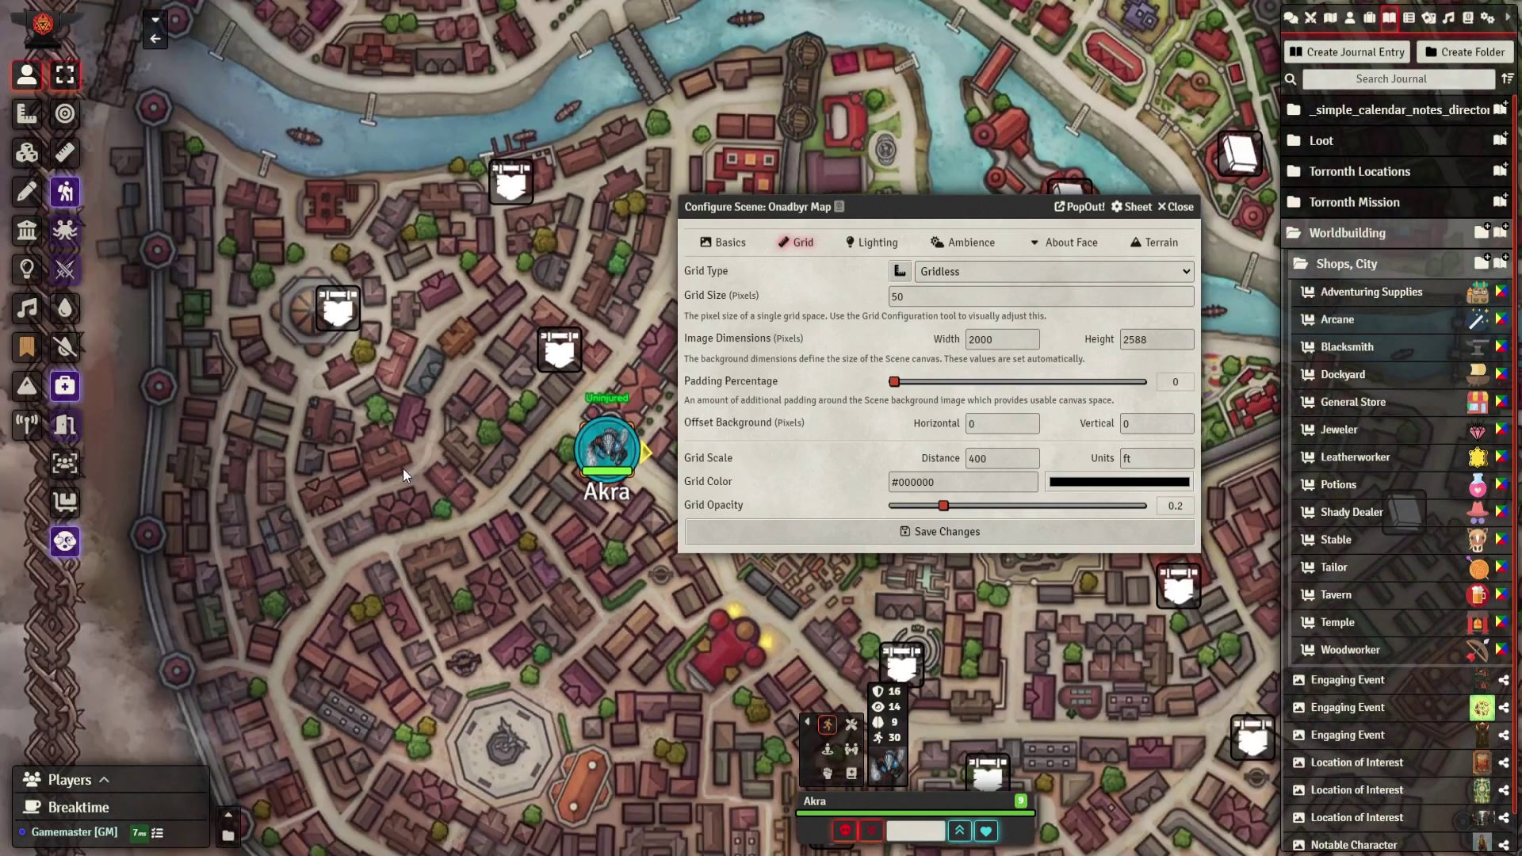
scroll(402, 469, up, 3)
drag(503, 514, 573, 437)
scroll(578, 430, up, 3)
key(Delete)
Step: Set the Onadbyr Map's grid scale distance to 400 ft and save the scene configuration
drag(987, 460, 918, 464)
text(300)
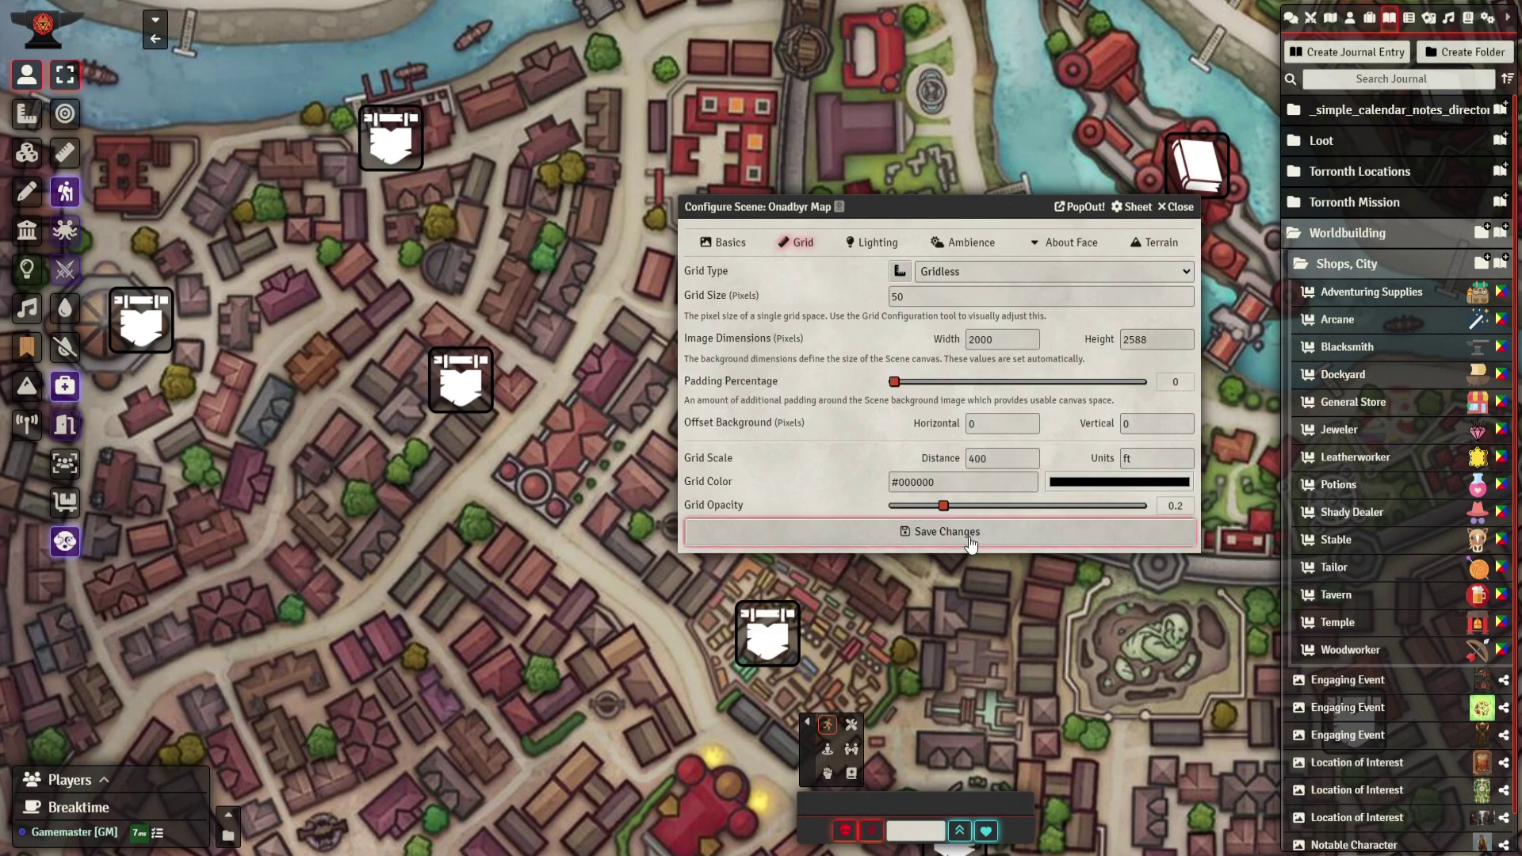
click(965, 537)
scroll(634, 464, down, 8)
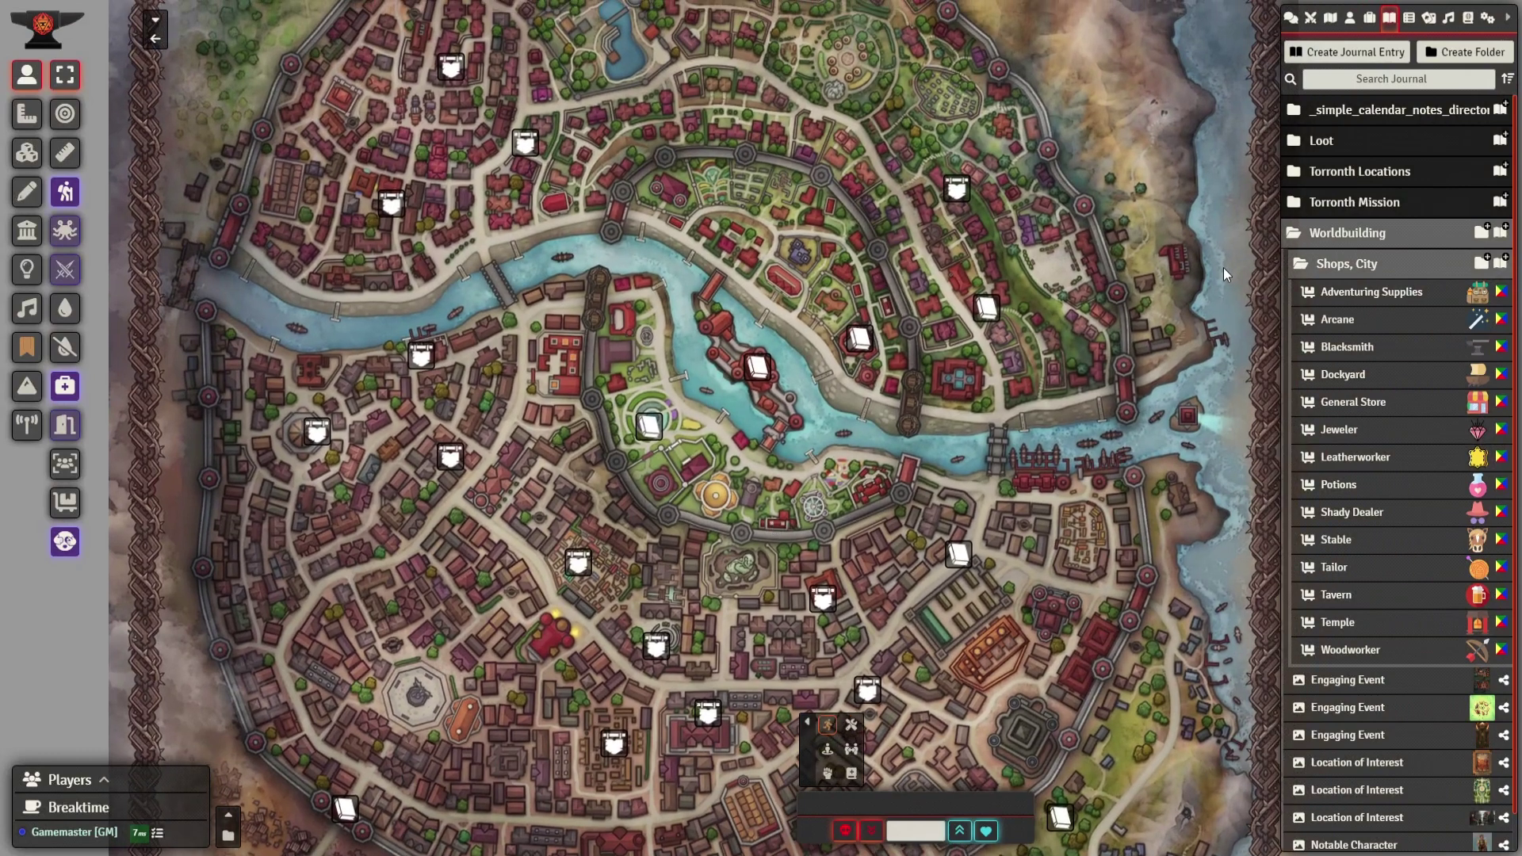
Step: Review the Tavern and Woodworker shop inventories from the Shops, City journal folder, closing each entry
click(1338, 600)
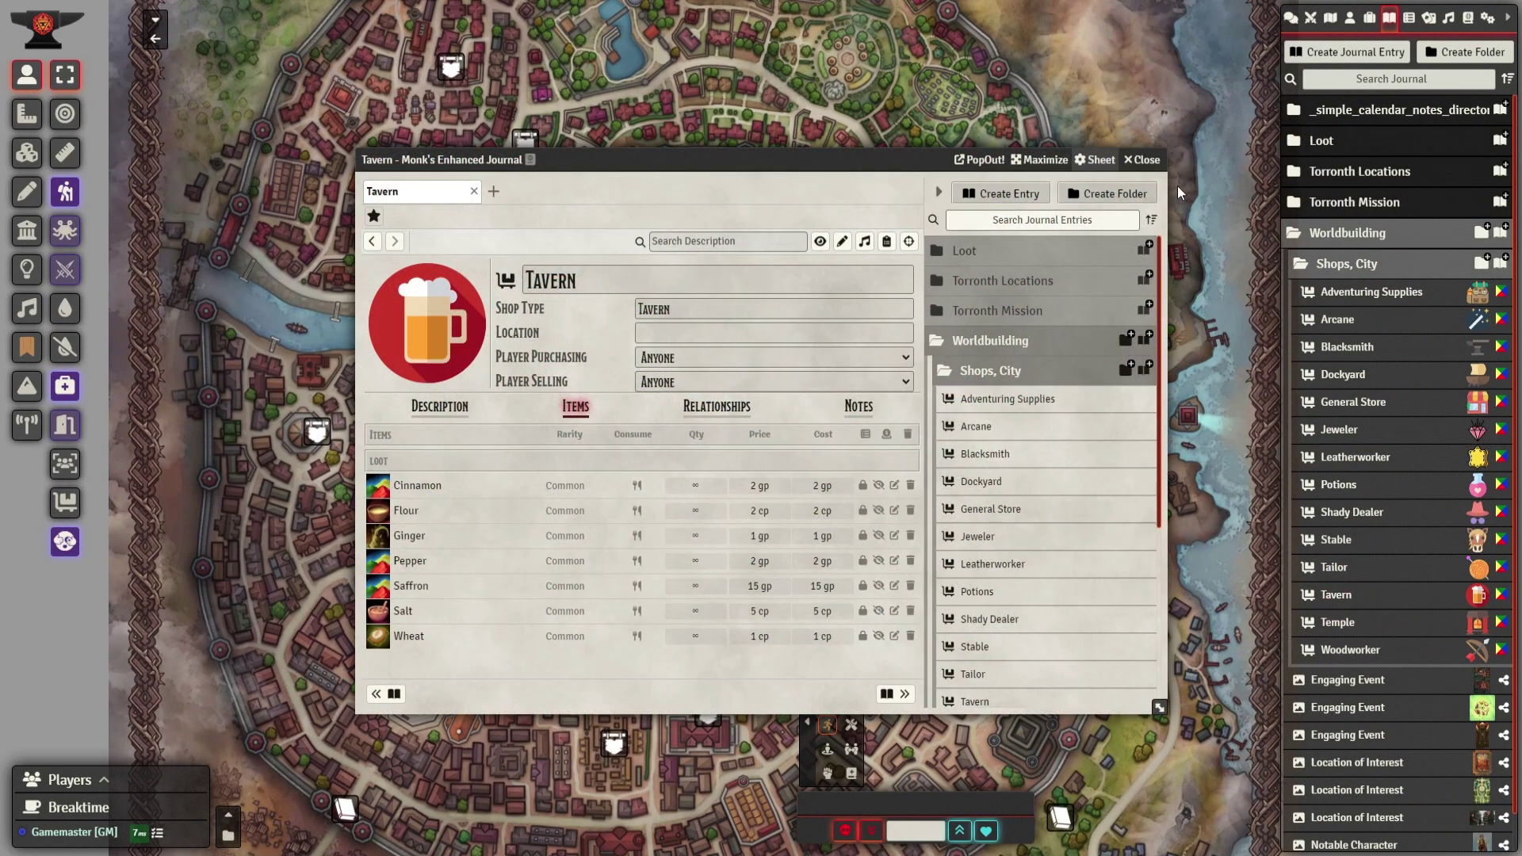
click(1157, 165)
click(1340, 652)
scroll(685, 525, down, 5)
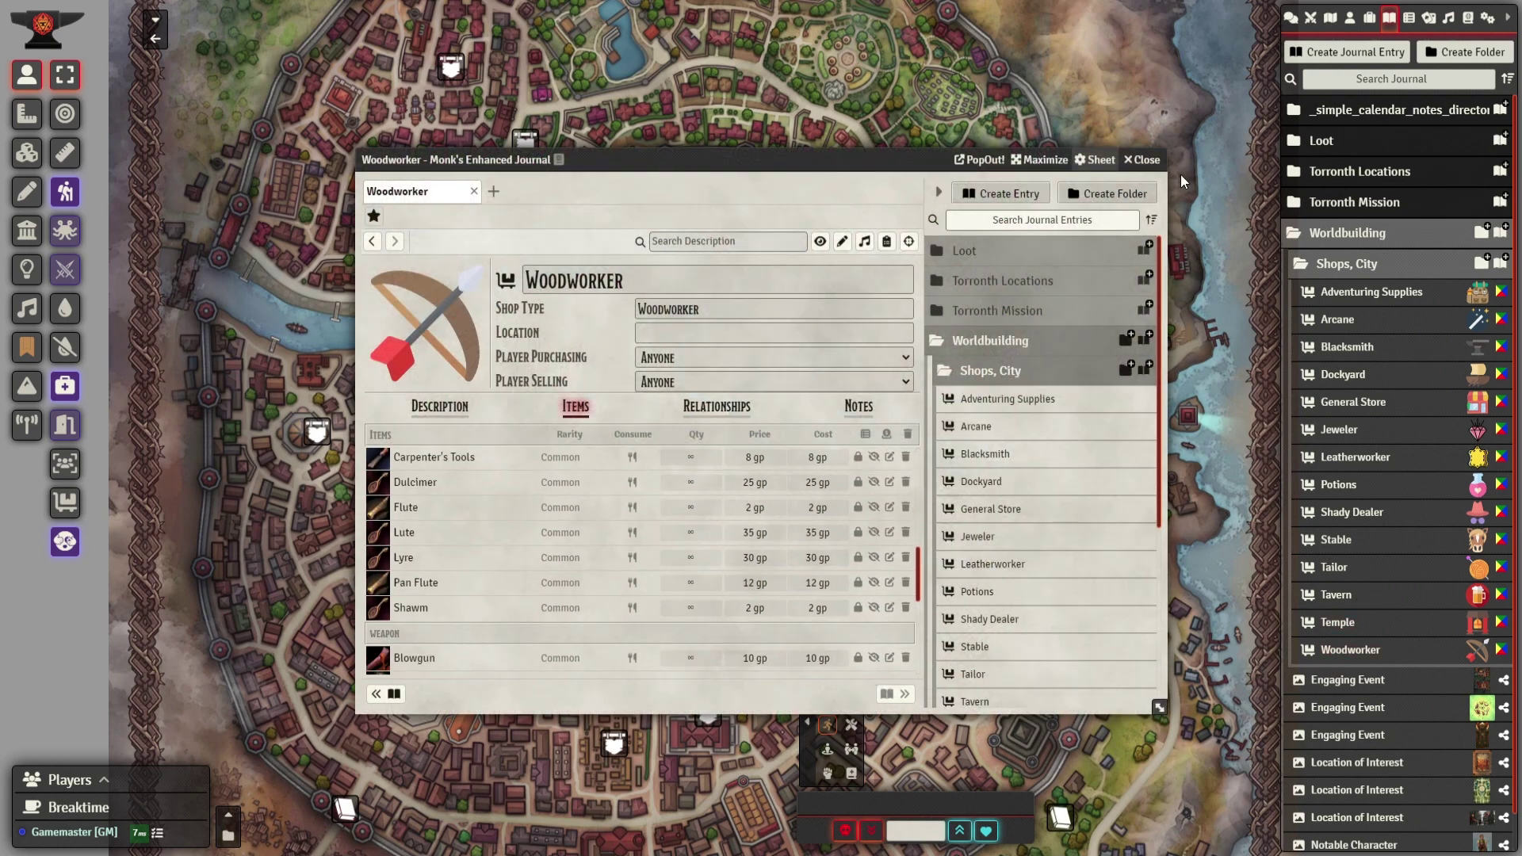
click(1154, 165)
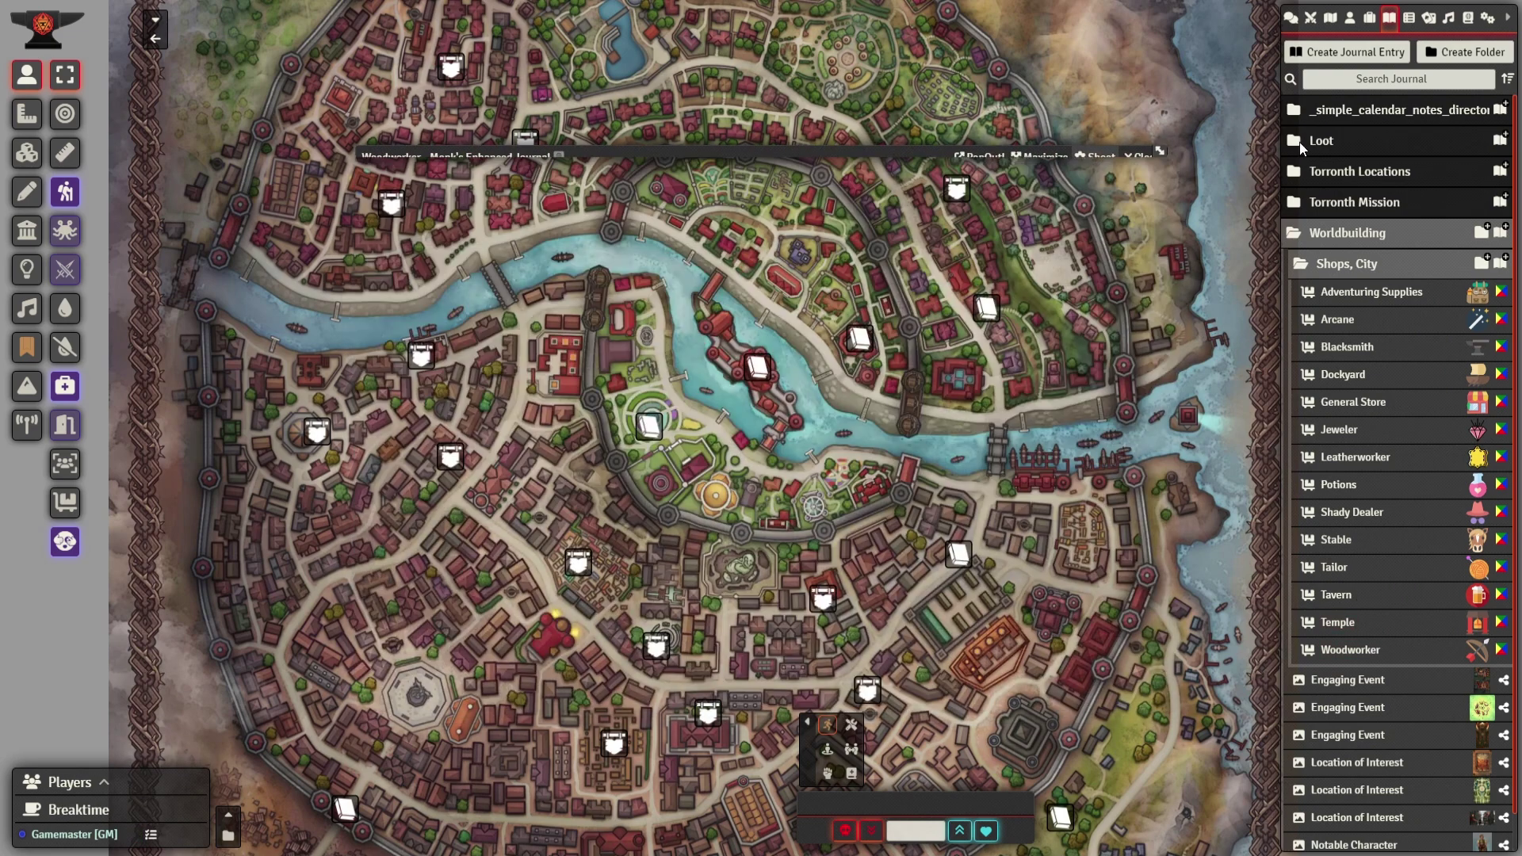
Step: Examine the Shops, City compendium's contents and the actions available for importing it
click(1468, 19)
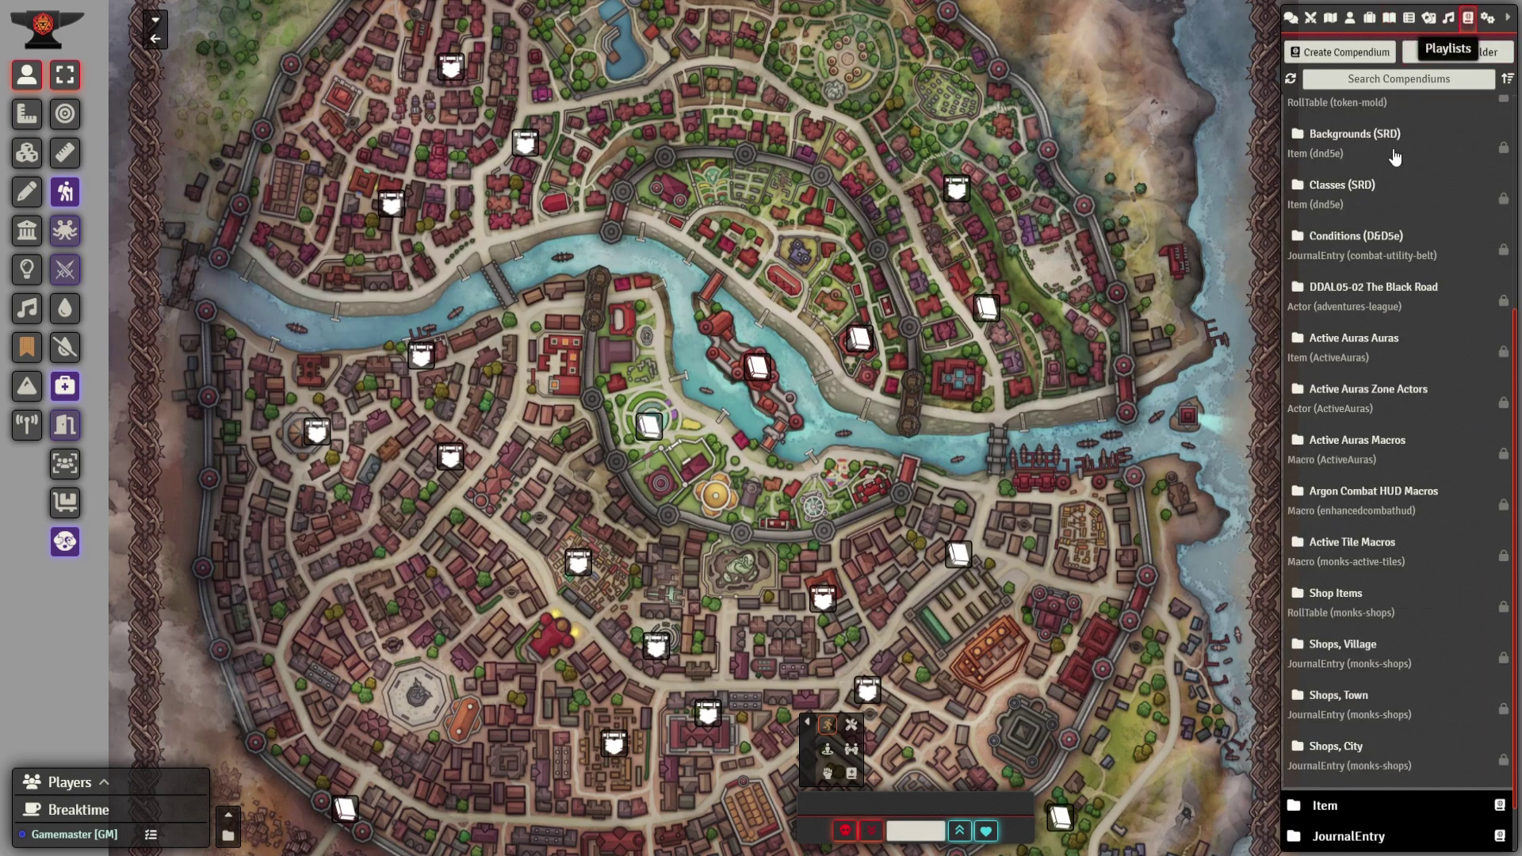
click(1353, 748)
right_click(1340, 757)
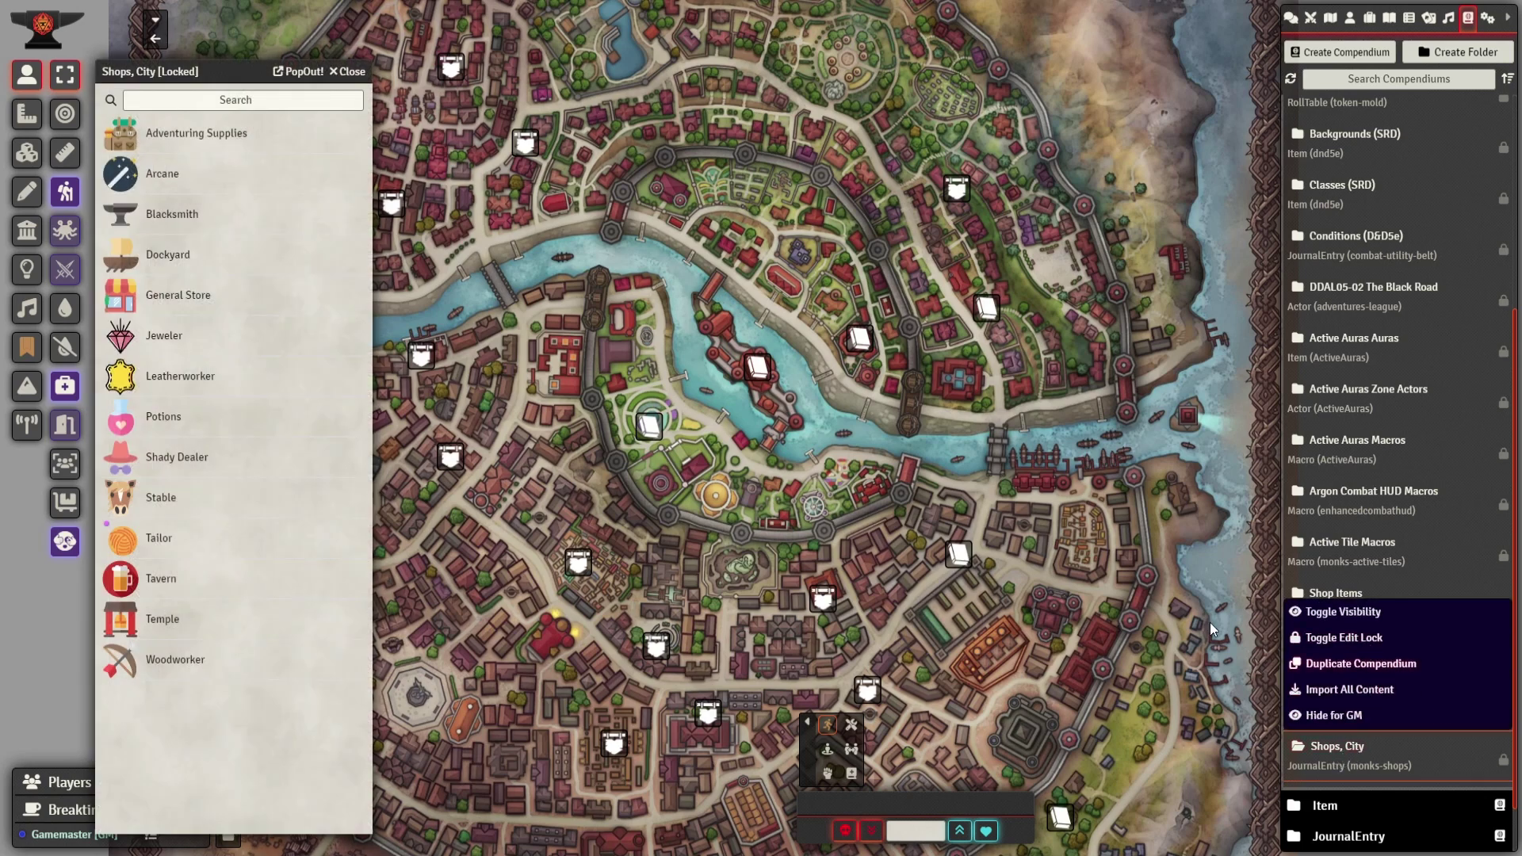
key(Escape)
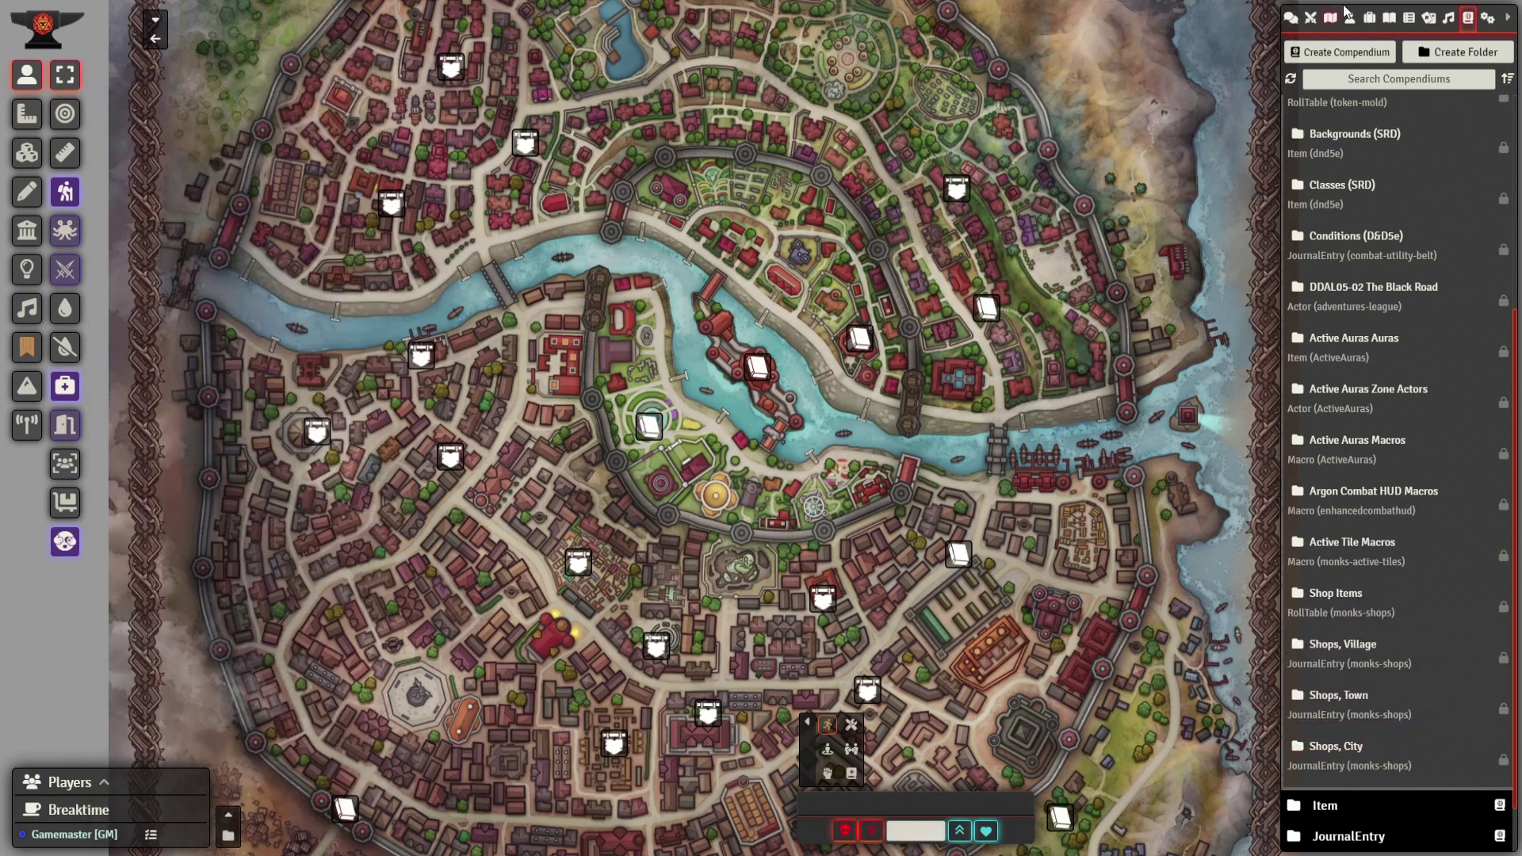
Step: Give all players Observer ownership of the Shops, City journal folder and save the change
click(1390, 17)
right_click(1372, 266)
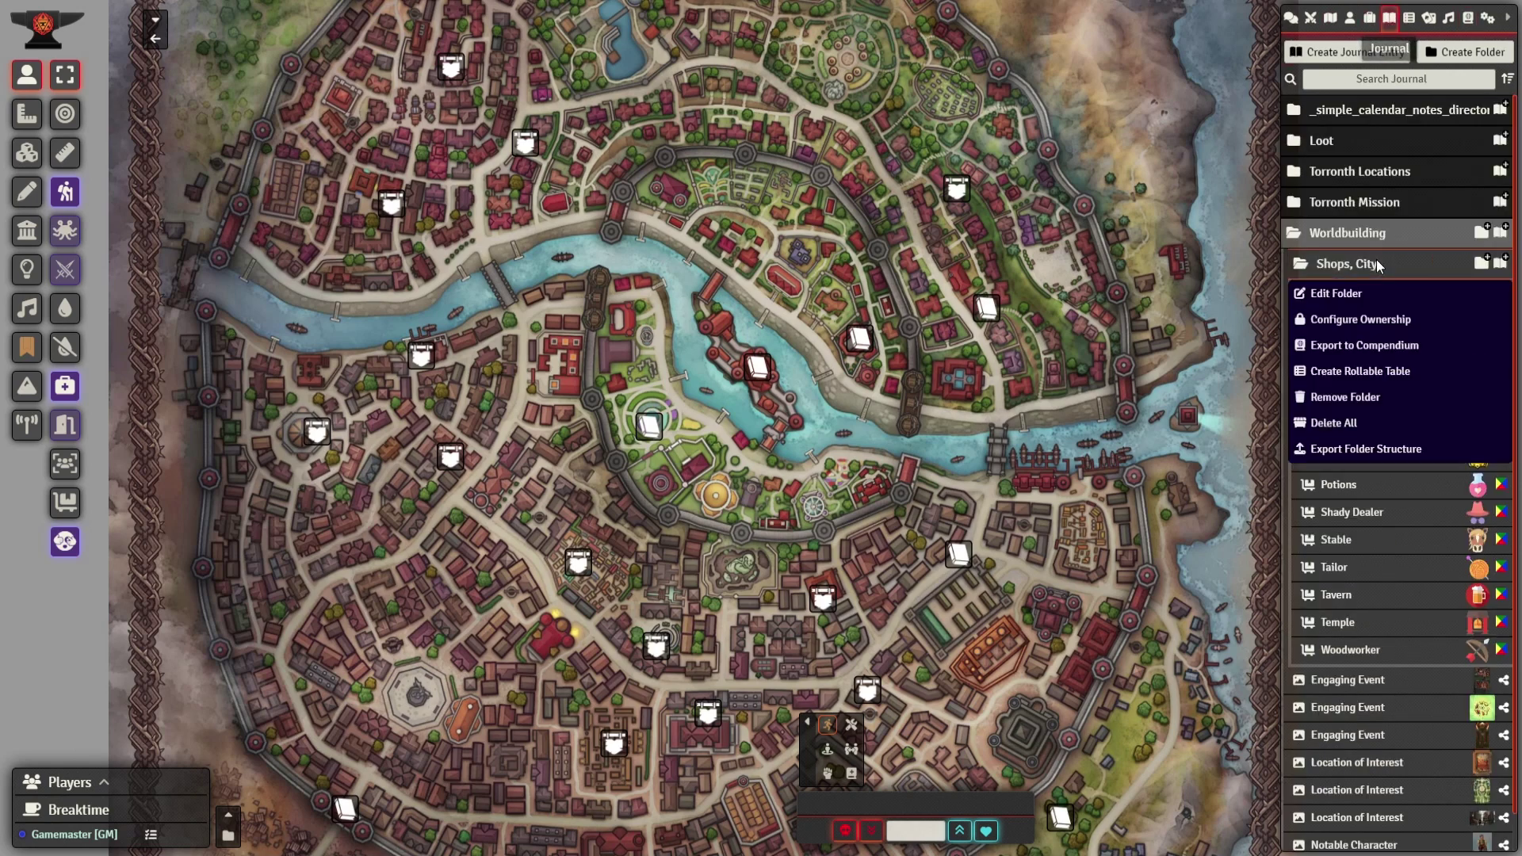
click(1379, 321)
click(1120, 322)
click(1103, 388)
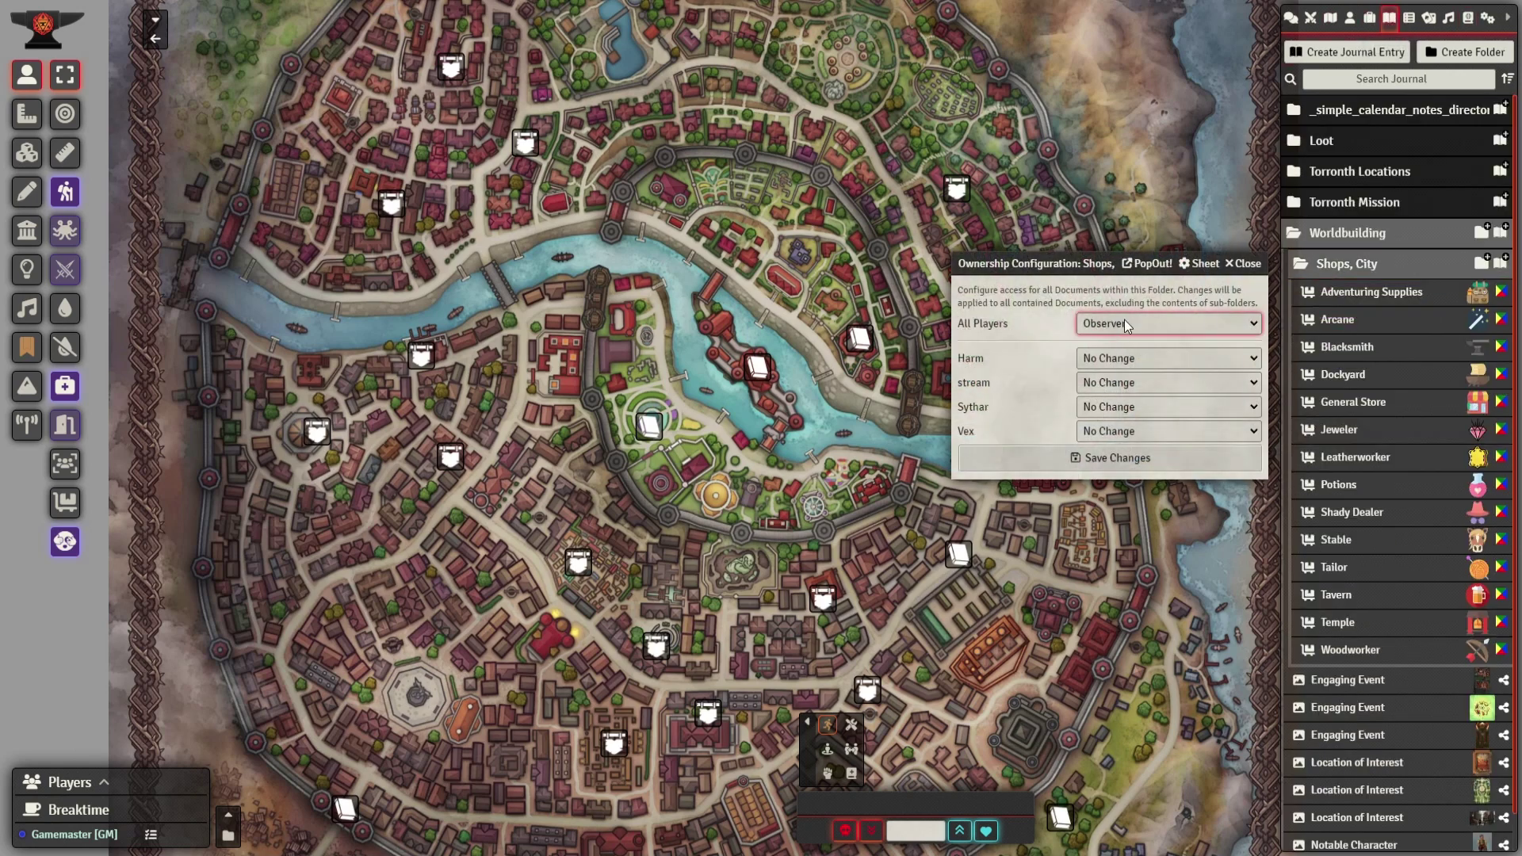
click(1070, 473)
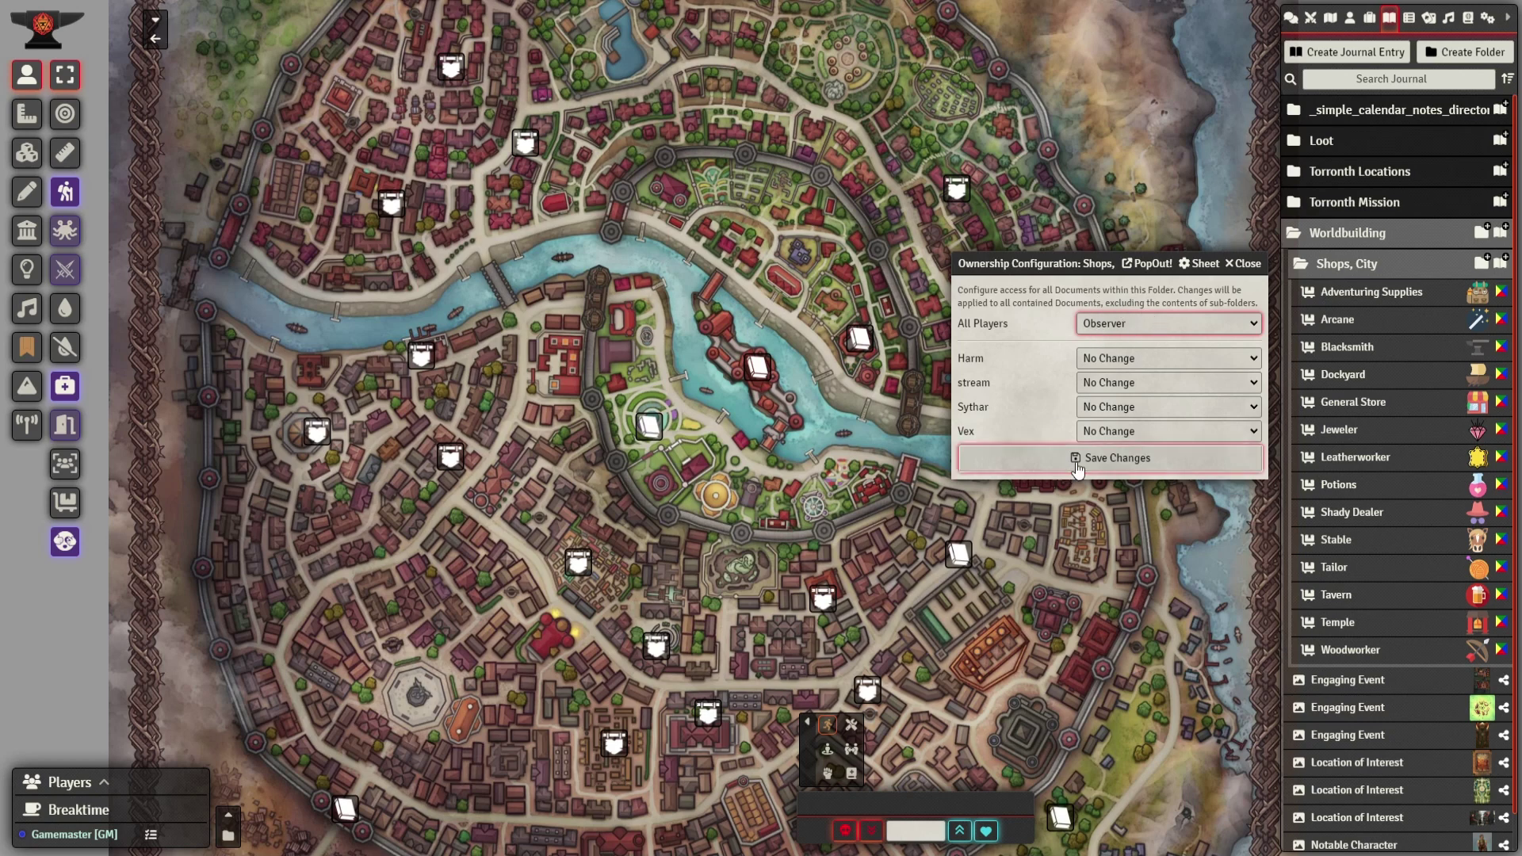
Step: Sell one Waterskin from Akra's inventory to the Adventuring Supplies shop
click(1403, 293)
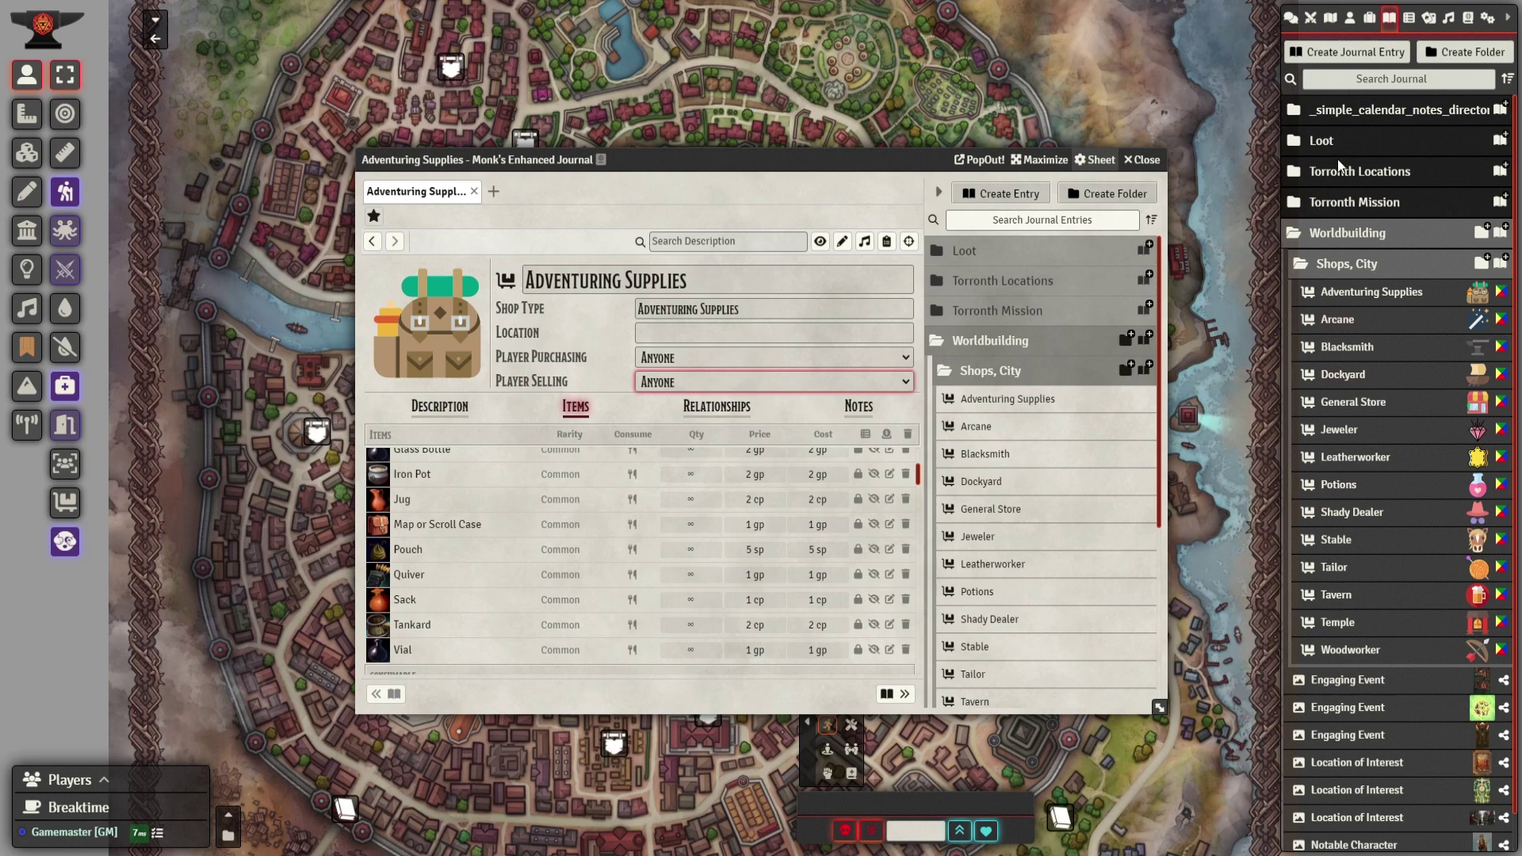
click(1351, 19)
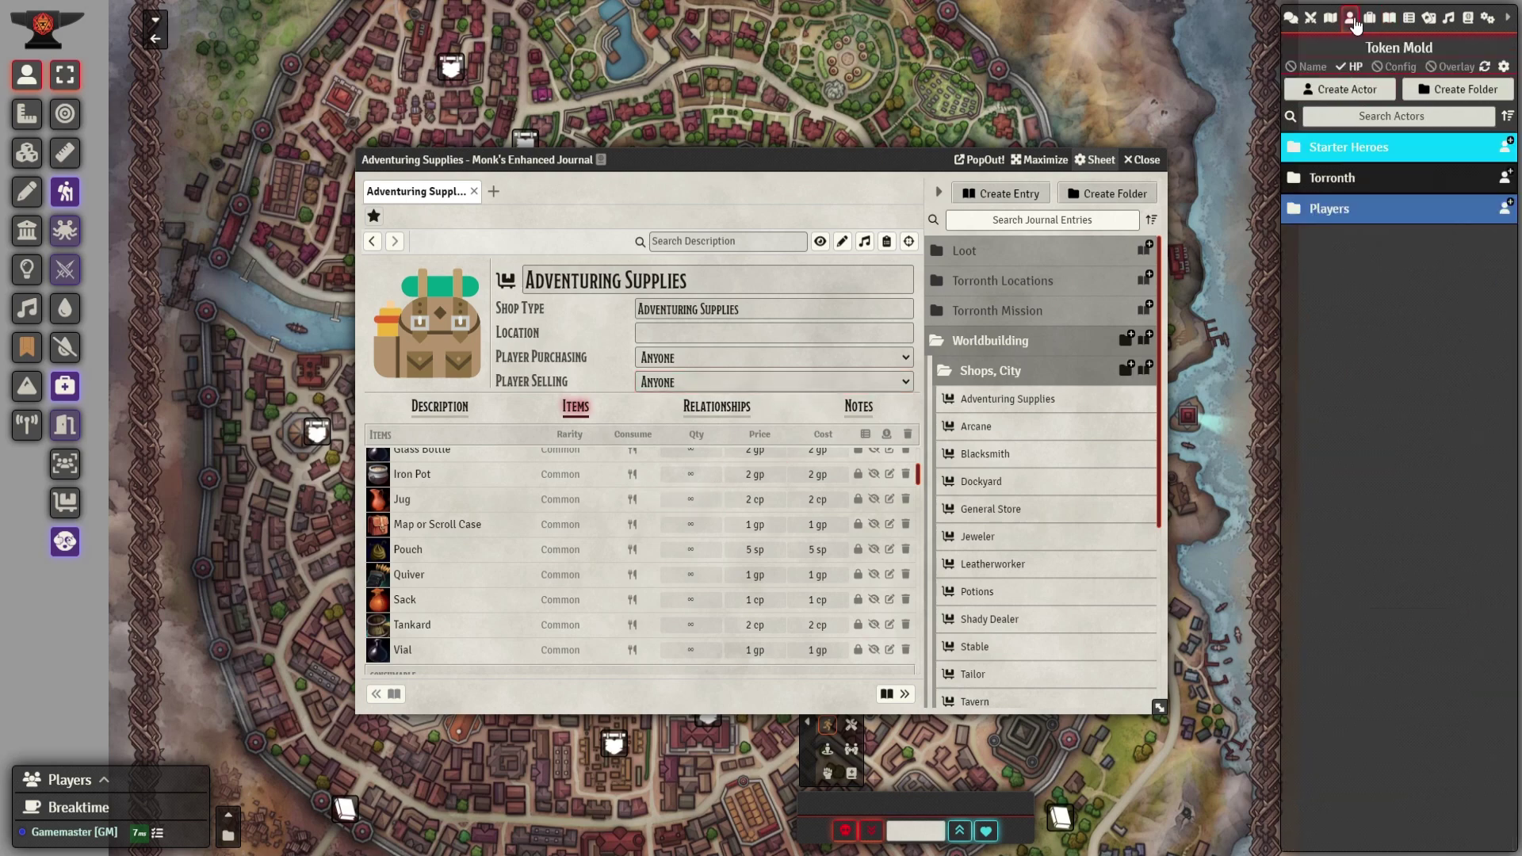
click(1349, 145)
click(1347, 182)
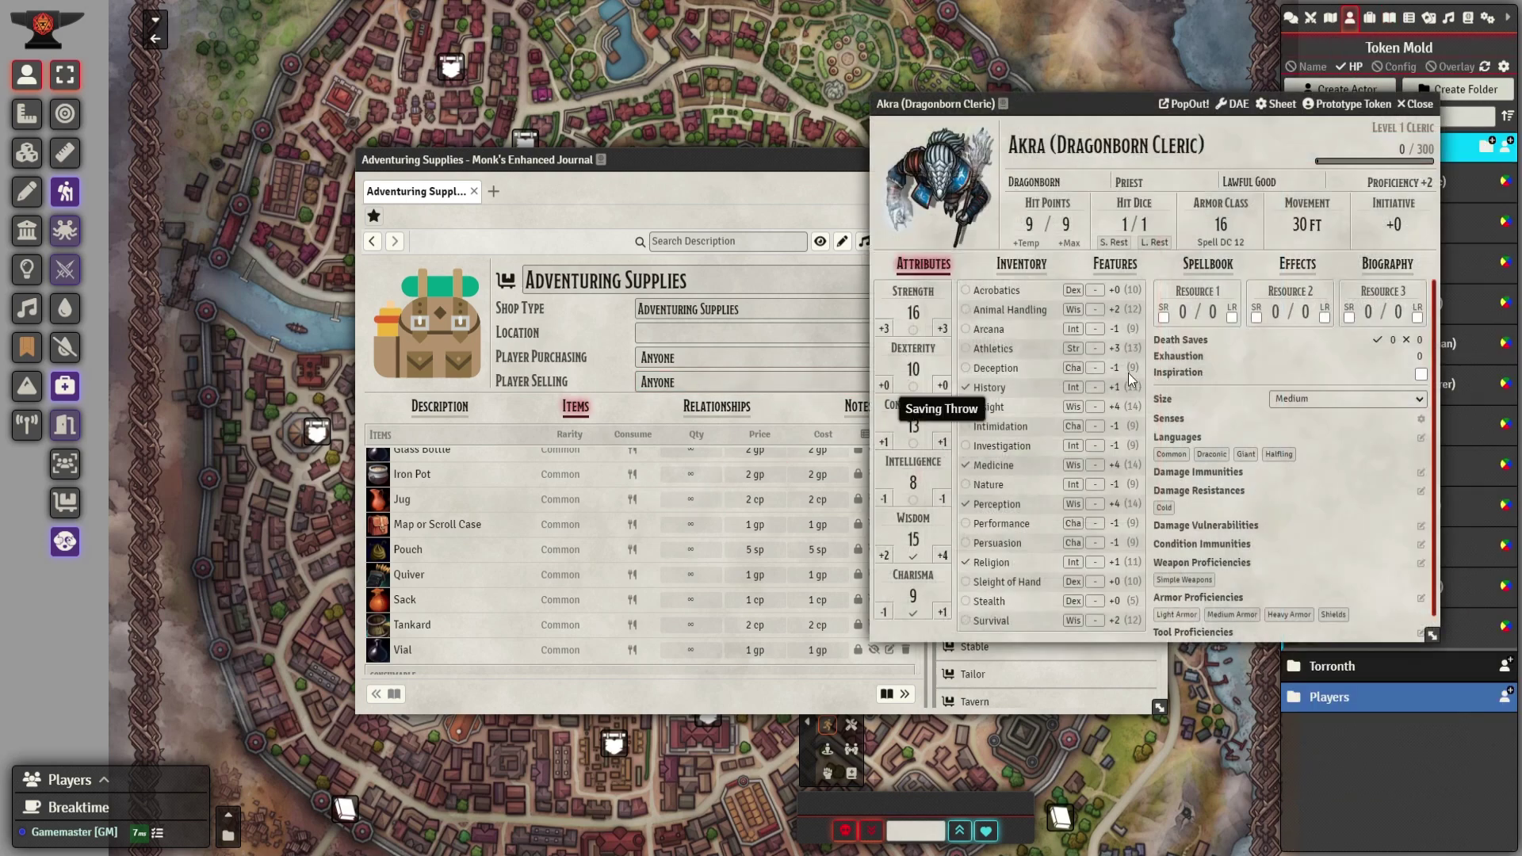
click(1021, 264)
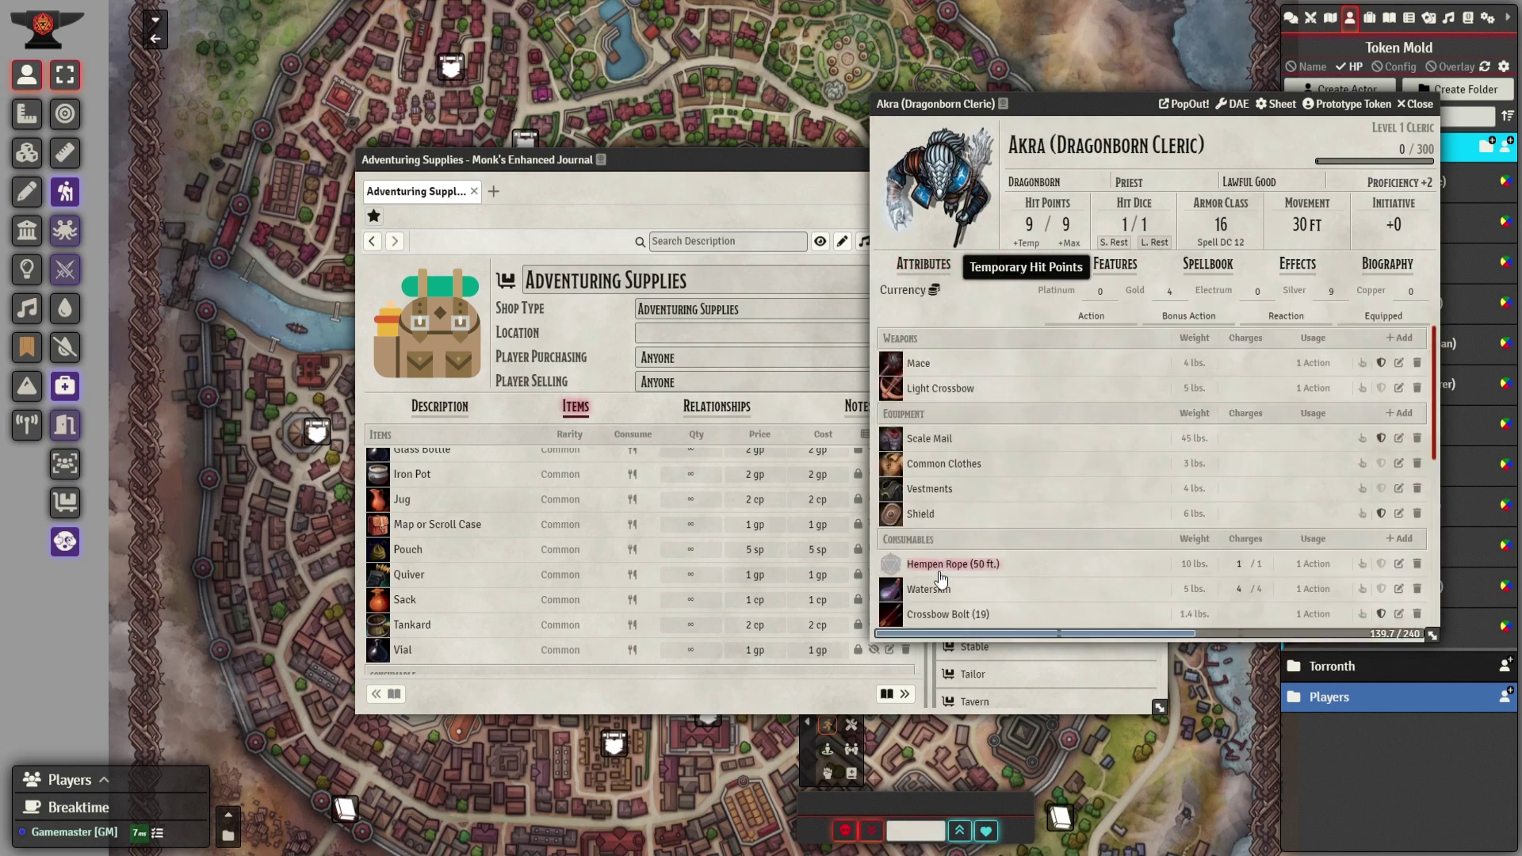
drag(929, 591, 495, 585)
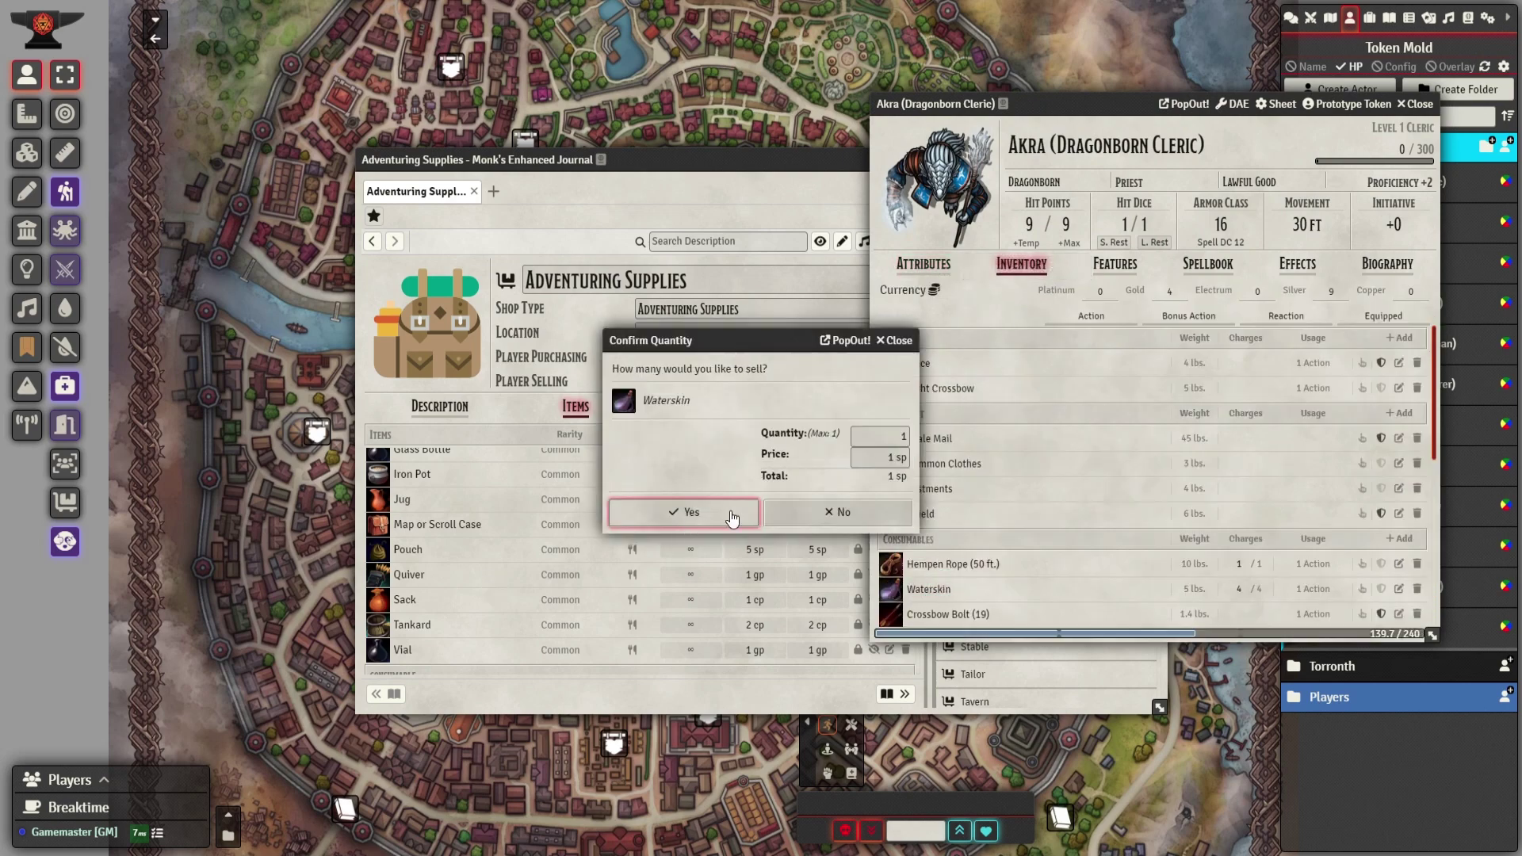
click(731, 513)
Step: Purchase one Glass Bottle from Adventuring Supplies for Akra, and move the shop window clear of the character sheet
scroll(596, 567, up, 5)
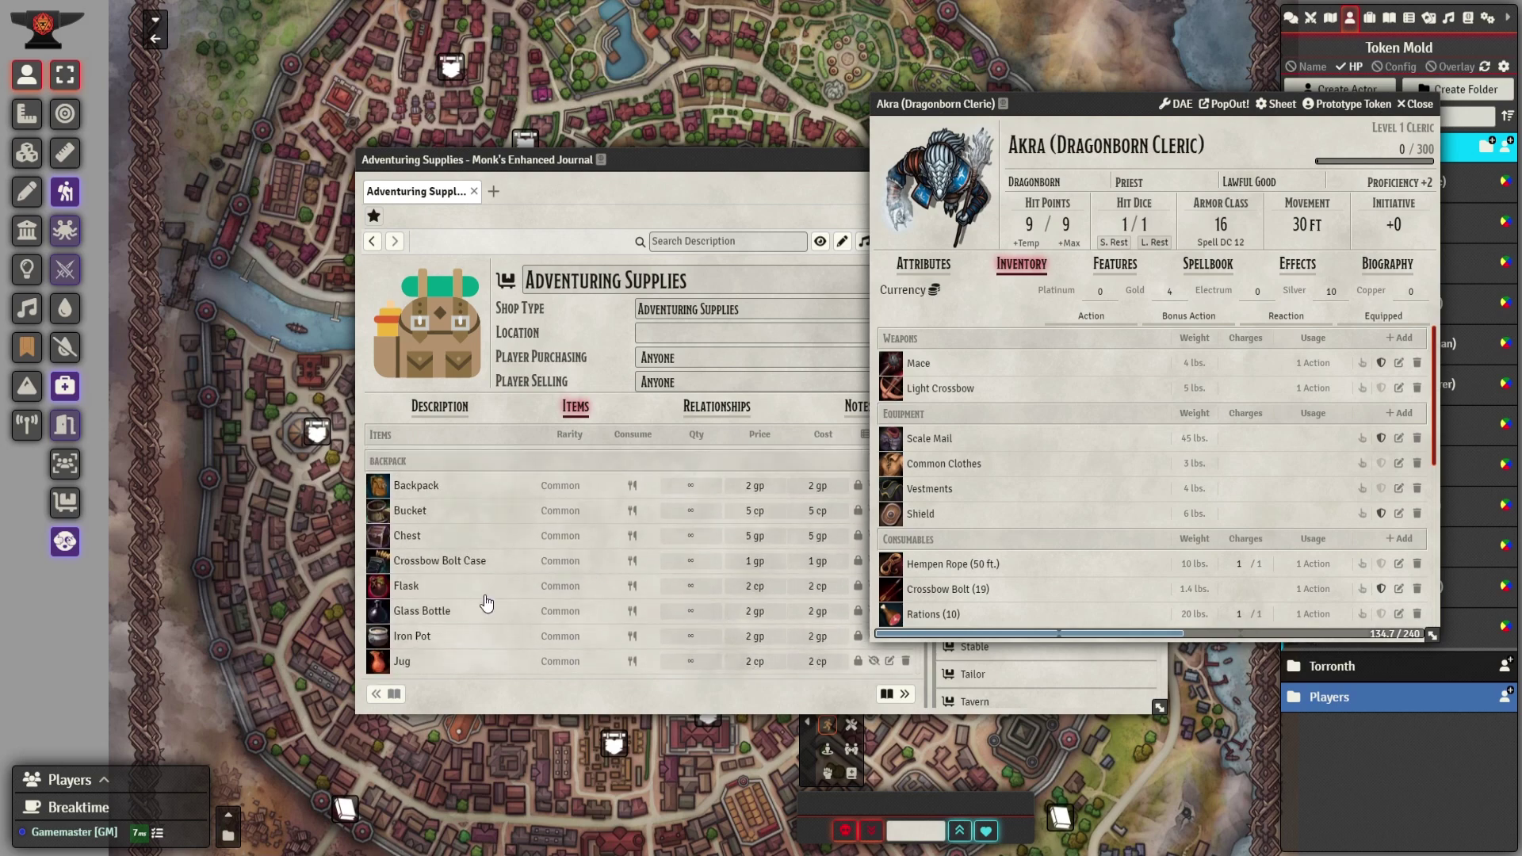
drag(425, 615, 1218, 512)
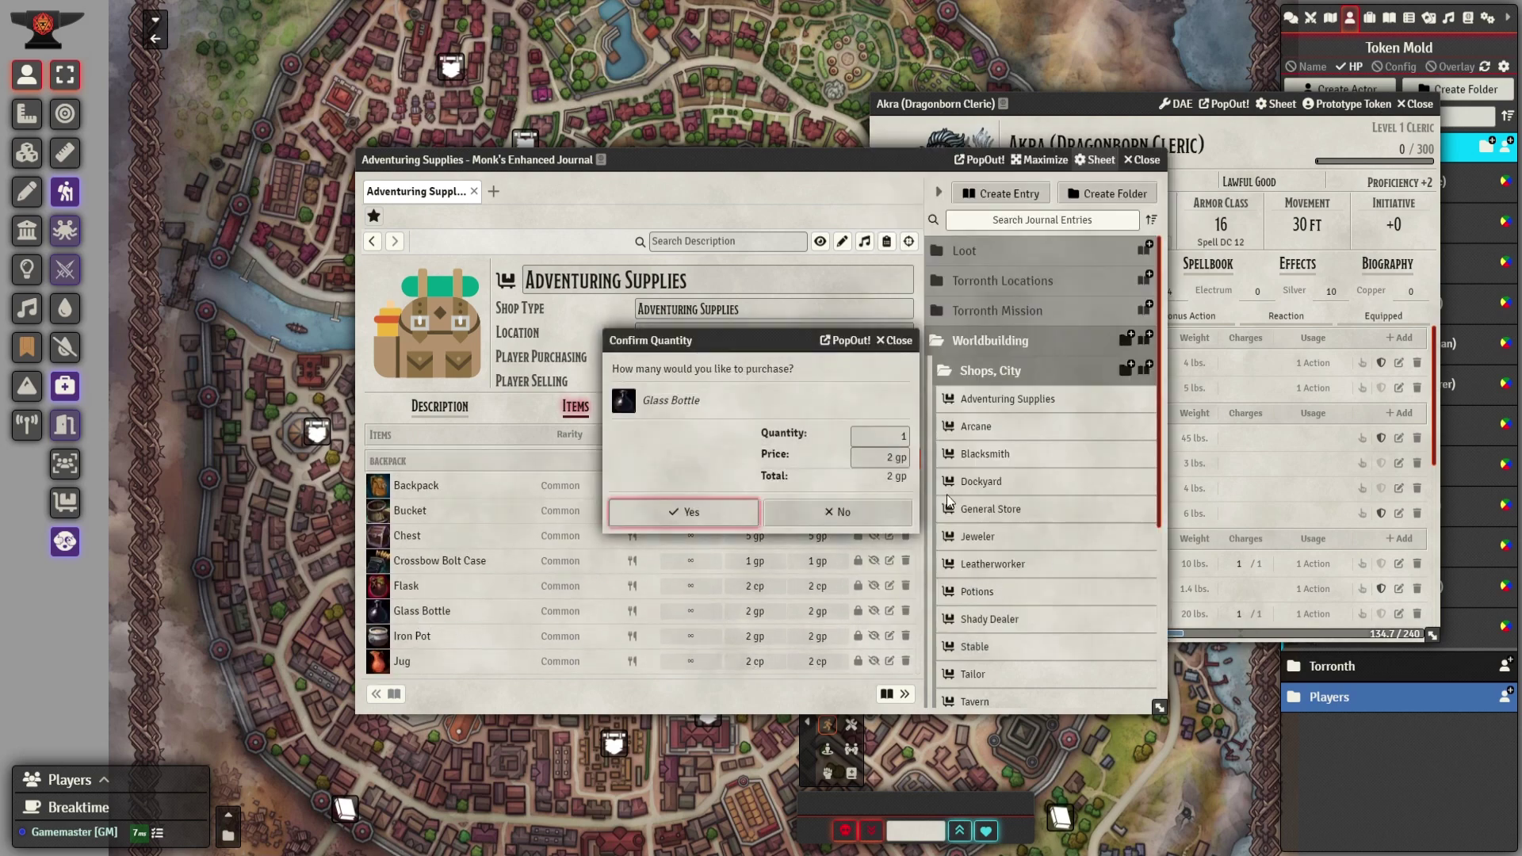
click(709, 523)
drag(837, 164, 585, 122)
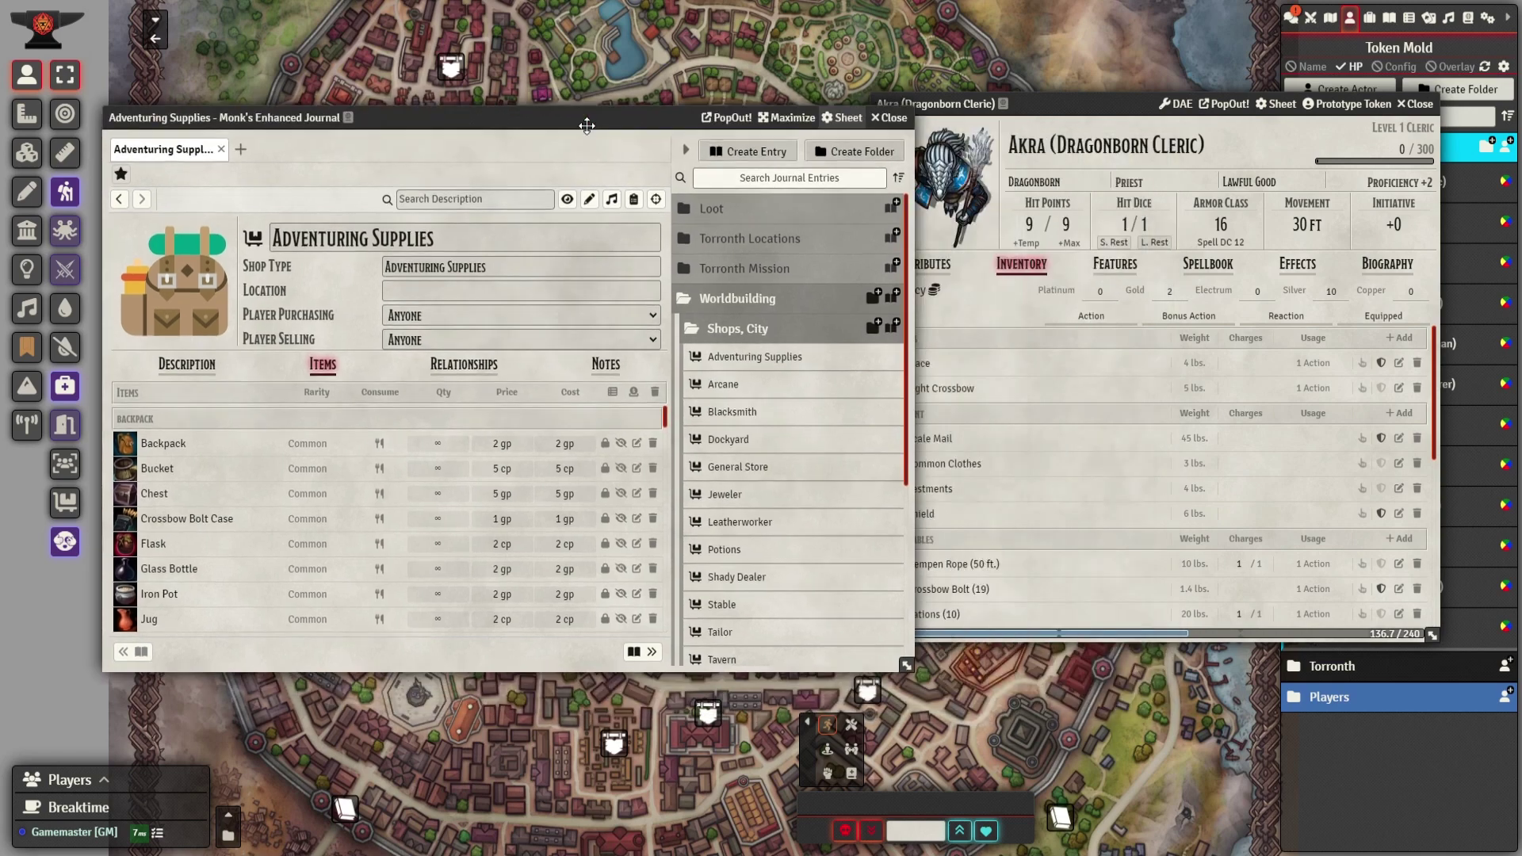
Step: Close Akra's sheet, examine the three bulk item actions of the Adventuring Supplies shop without applying them, and close the shop
click(1427, 108)
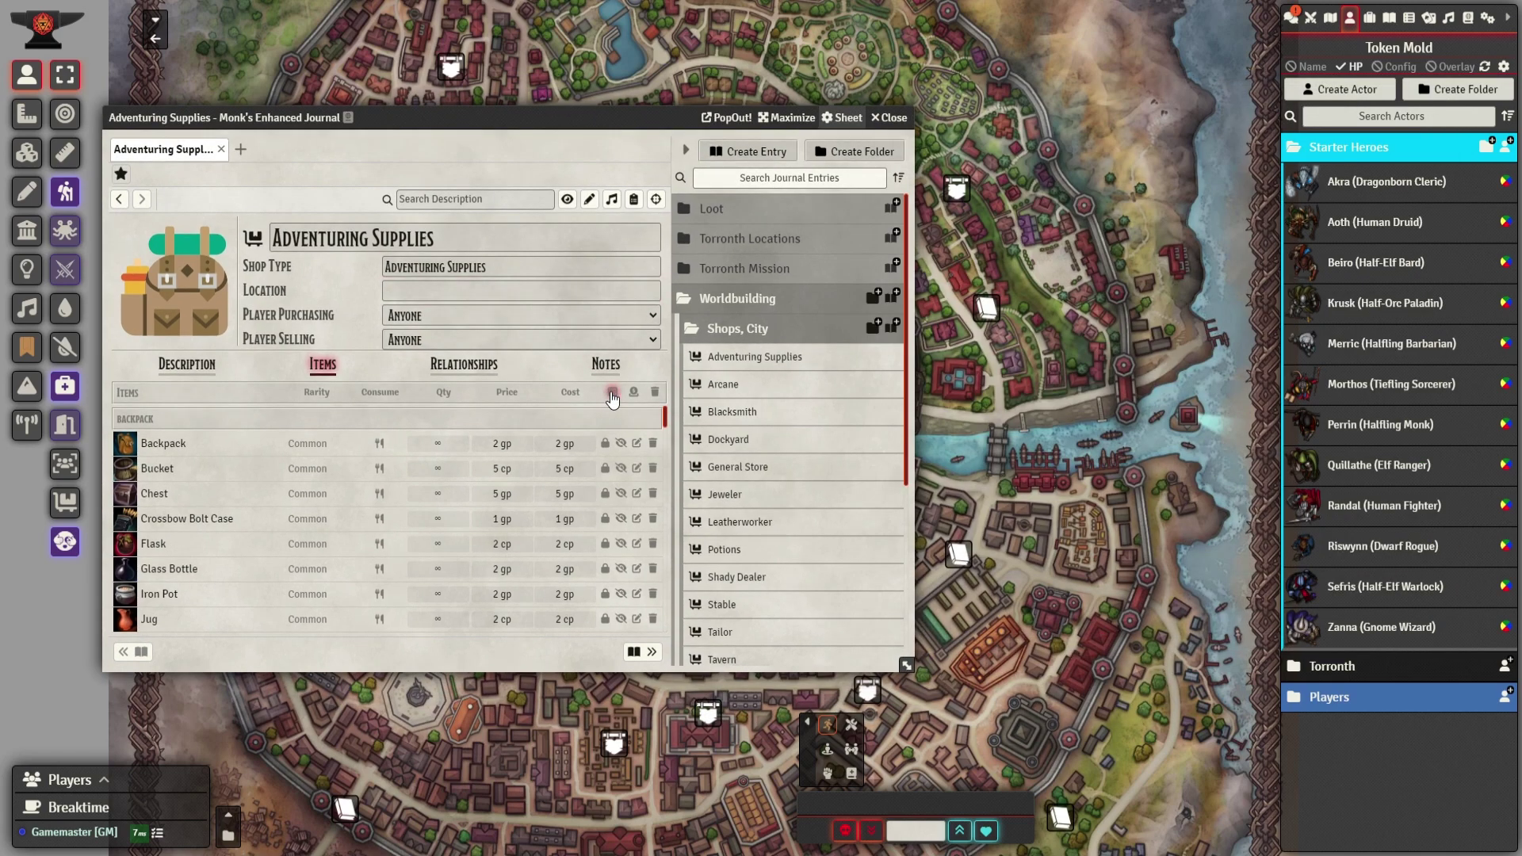
click(612, 394)
click(896, 331)
click(634, 393)
click(906, 365)
click(655, 393)
click(897, 387)
click(892, 118)
Step: Place the Potions shop as a Hanging Sign map note in the city's eastern district, and delete that note
click(1390, 18)
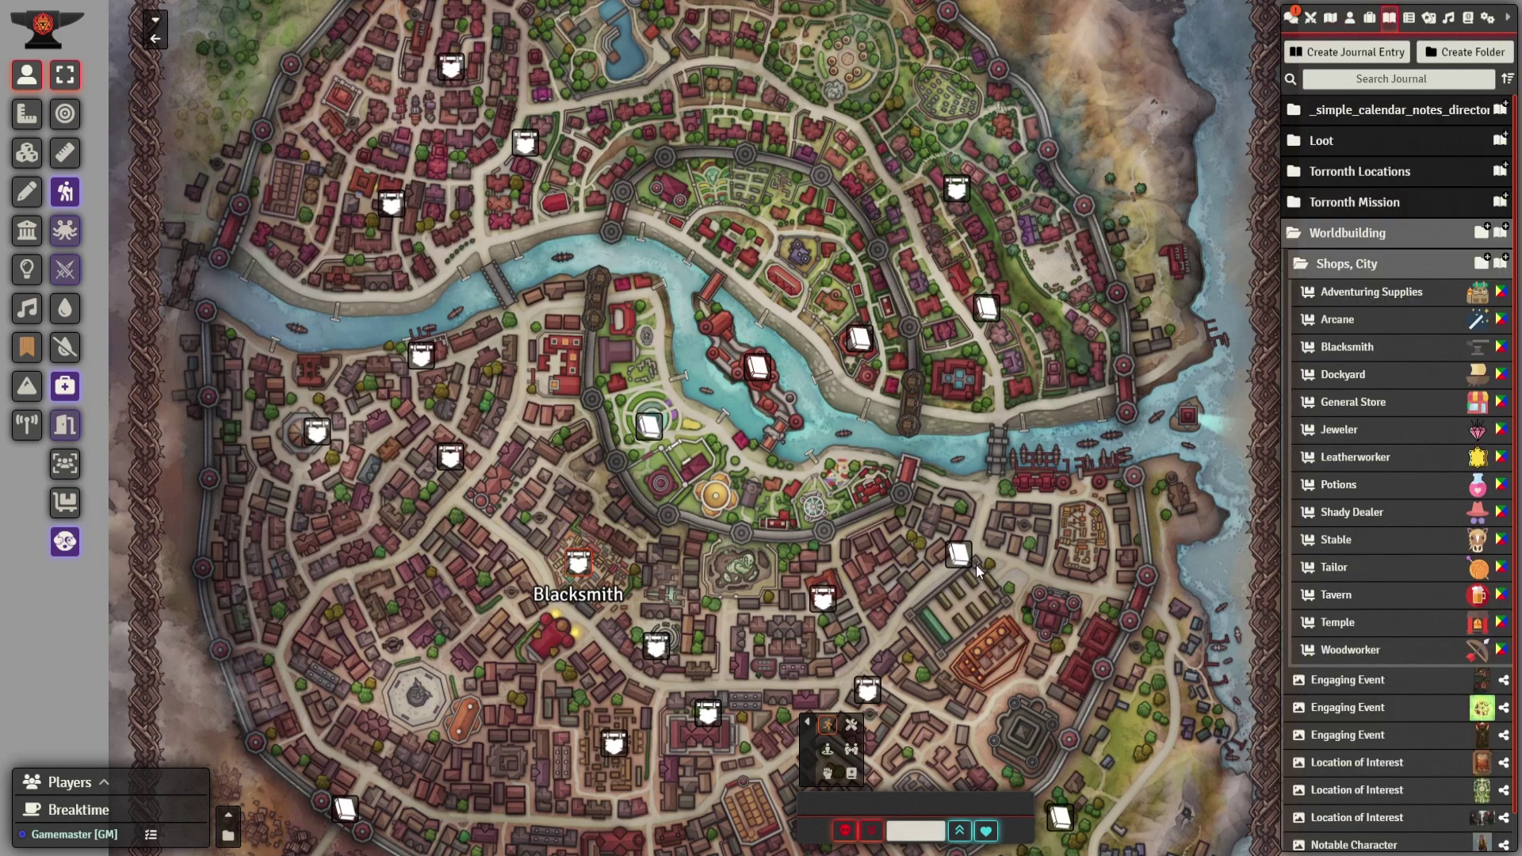
scroll(977, 564, up, 6)
drag(1345, 498, 1097, 564)
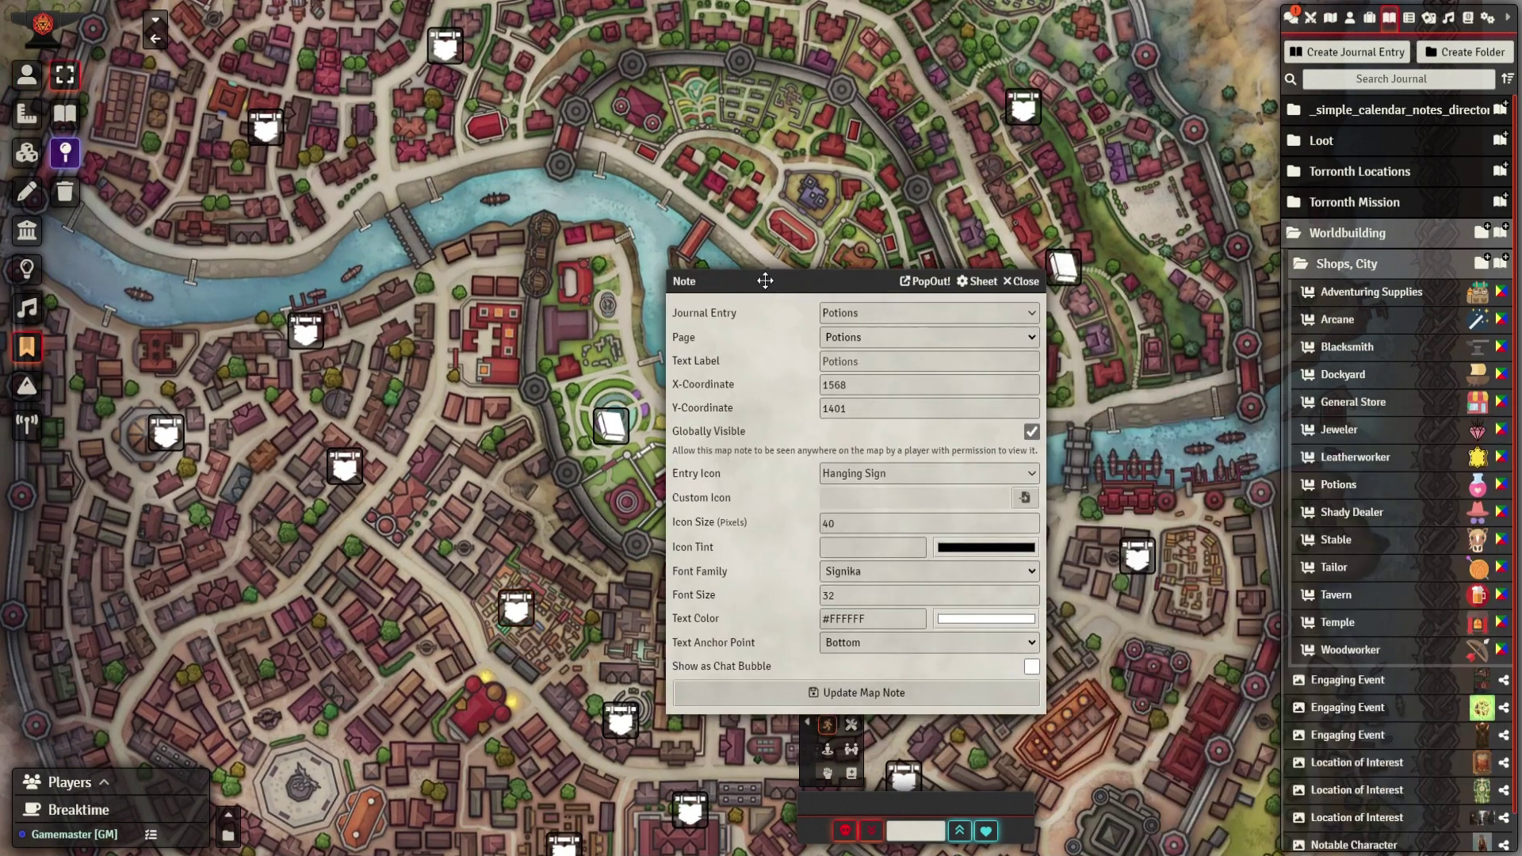
click(867, 695)
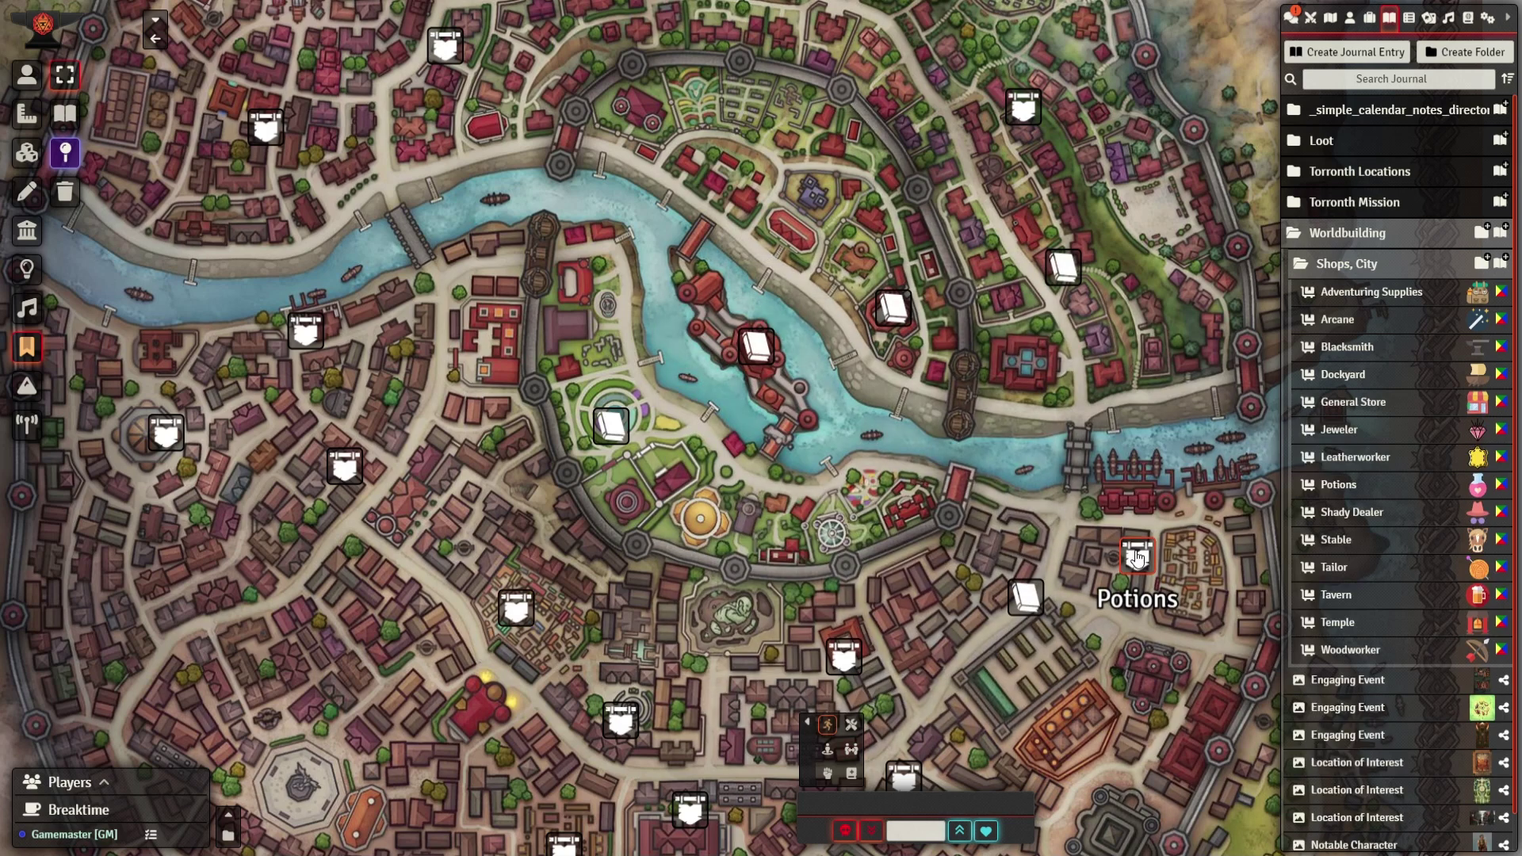
key(Delete)
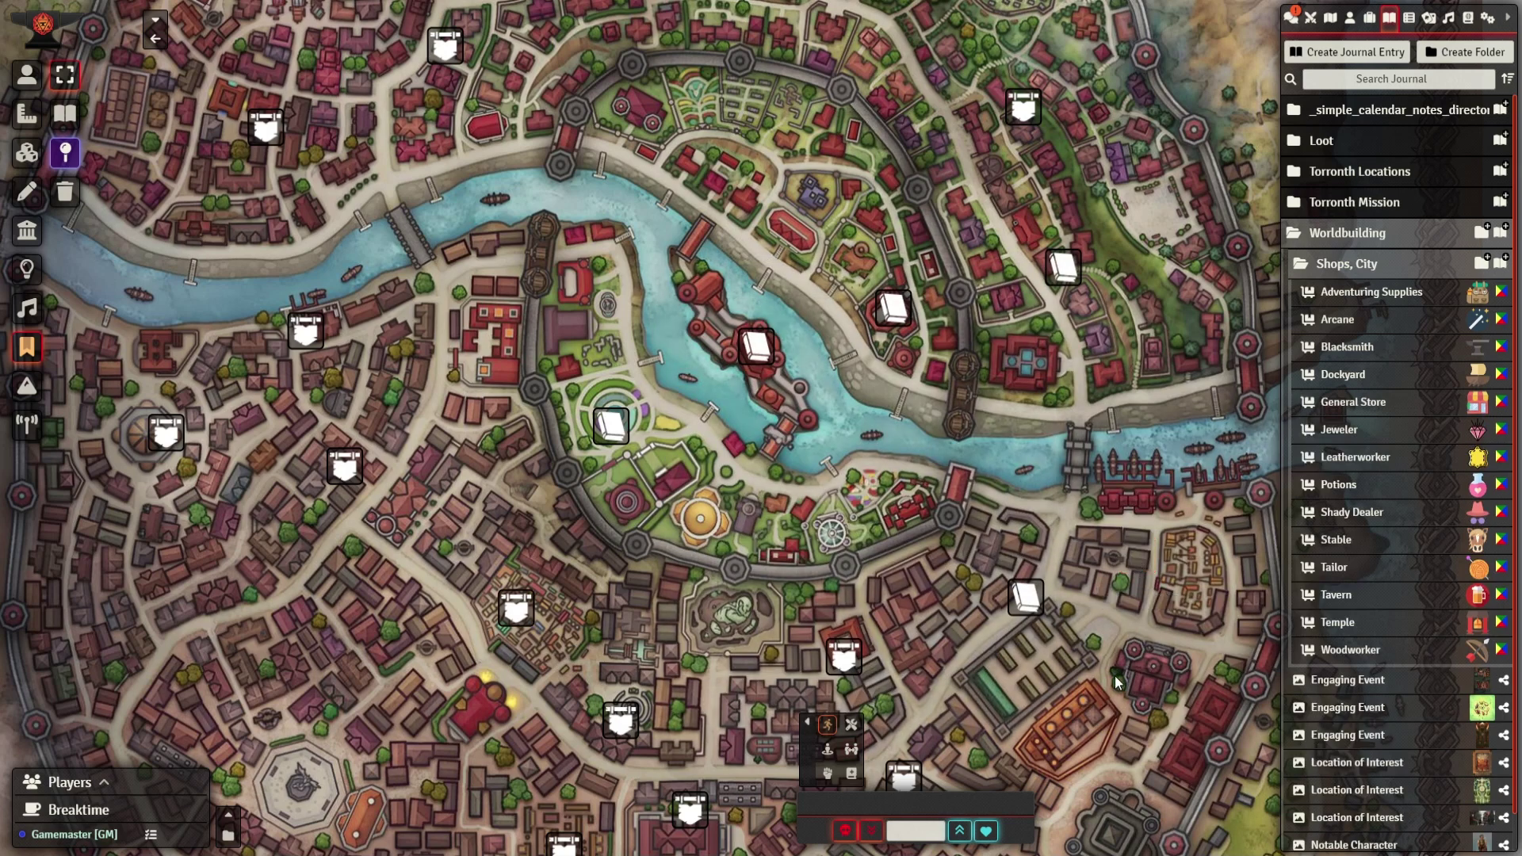
Step: Release the Gamemaster's selected character, choose Akra (Dragonborn Cleric) as the character, and save the user configuration
right_click(57, 842)
click(72, 811)
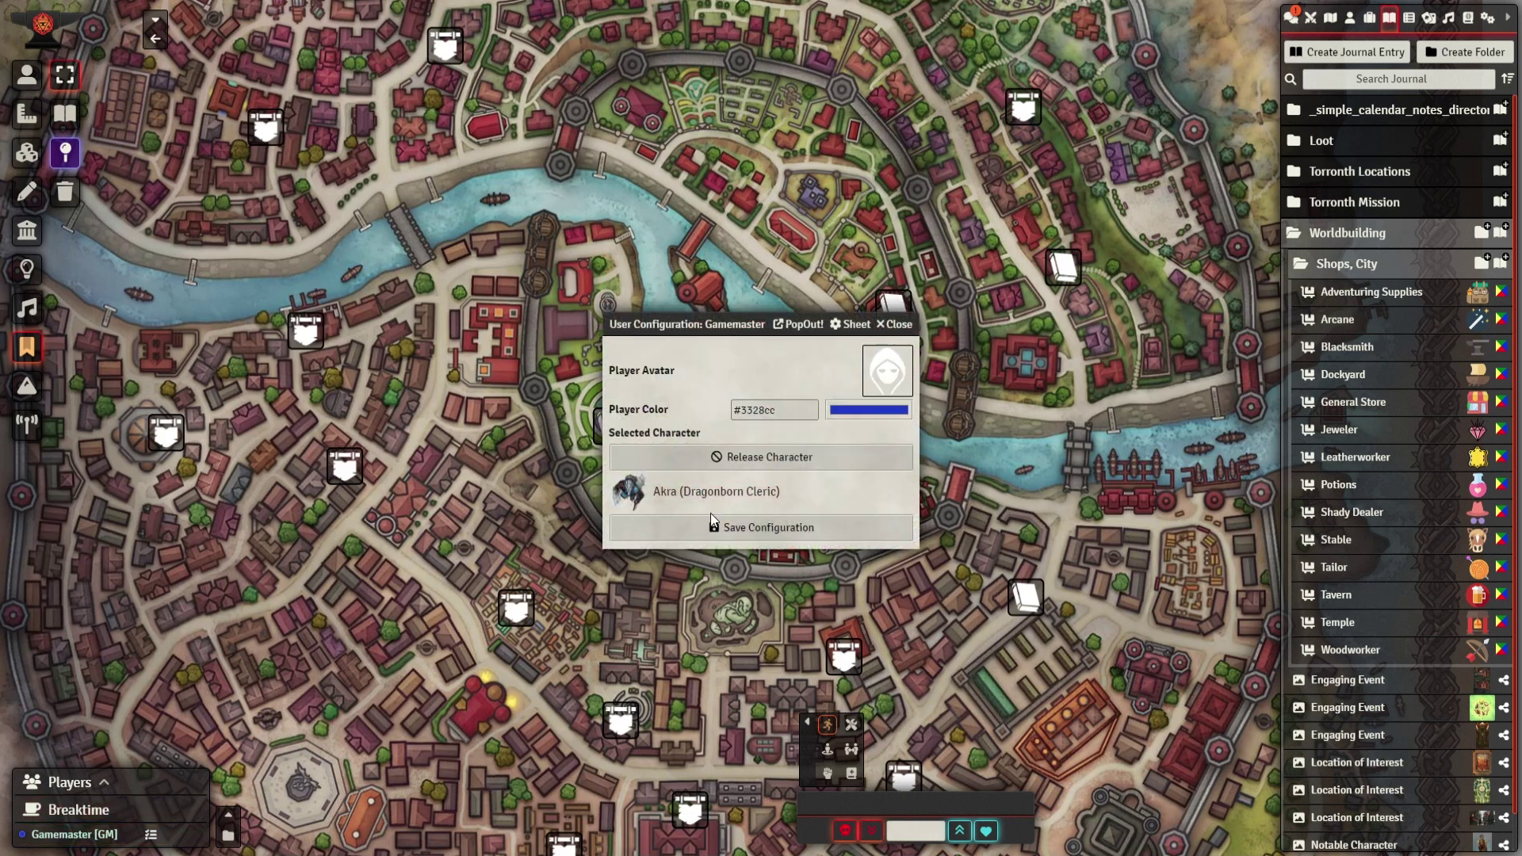
click(760, 463)
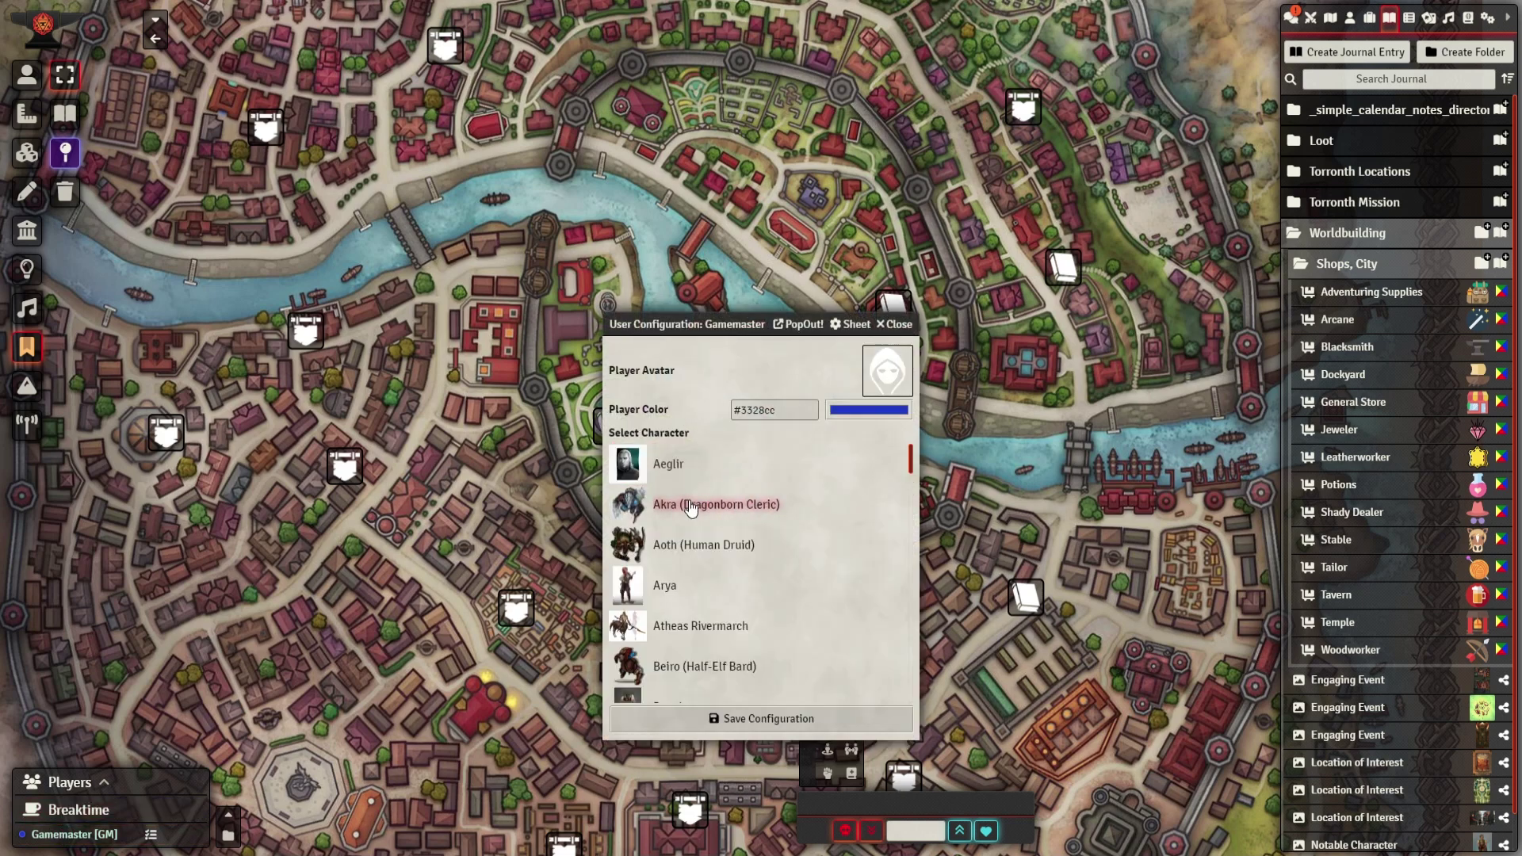
click(698, 504)
click(754, 718)
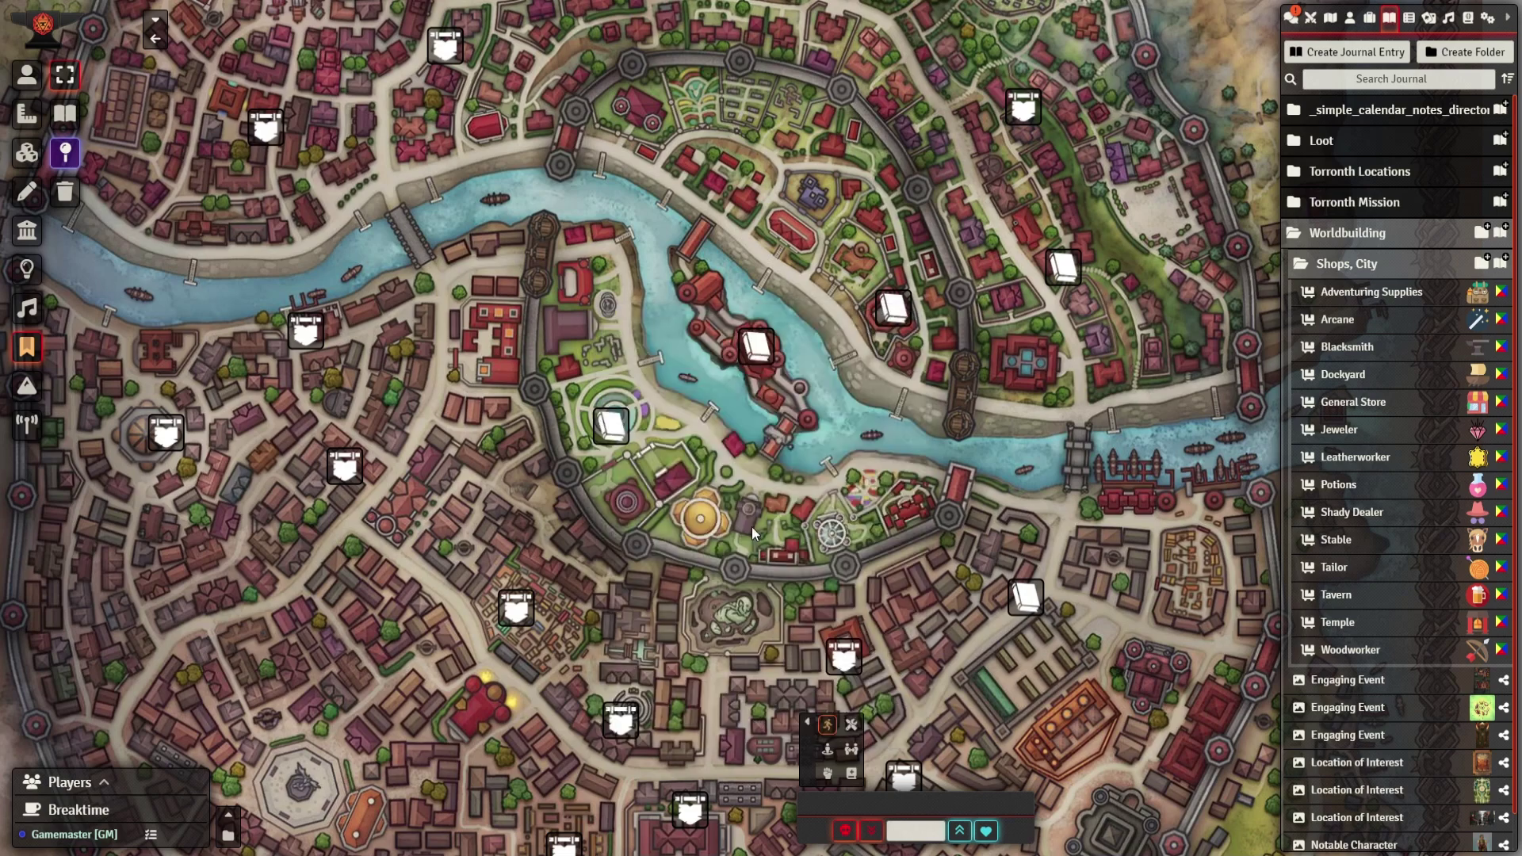
Step: Open the Leatherworker shop from its pin in the southern part of the city, view its items, and close it
scroll(812, 568, down, 5)
drag(967, 682, 985, 253)
scroll(987, 407, up, 5)
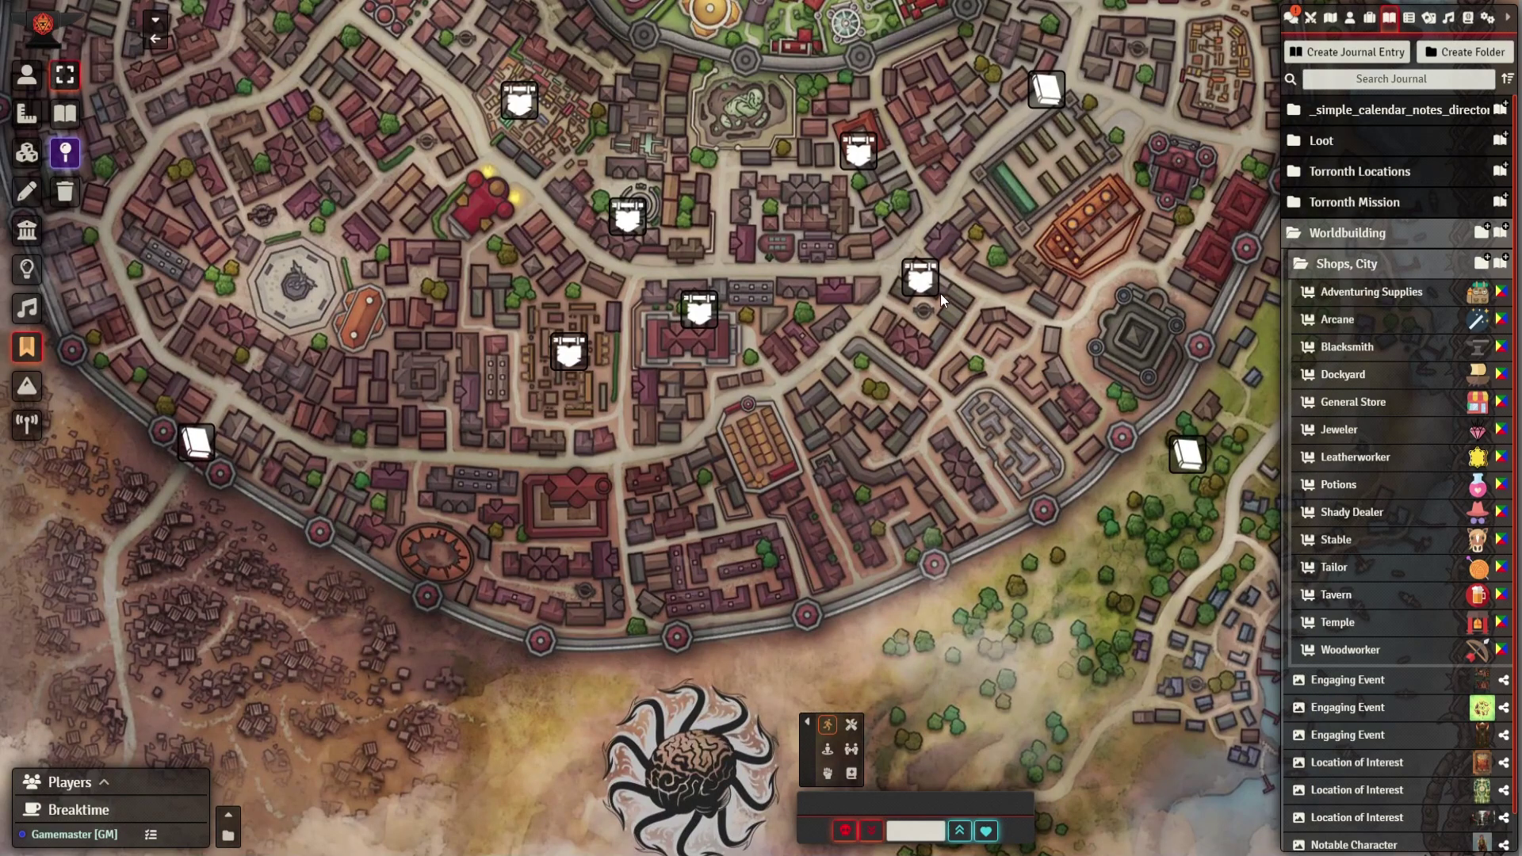
double_click(918, 279)
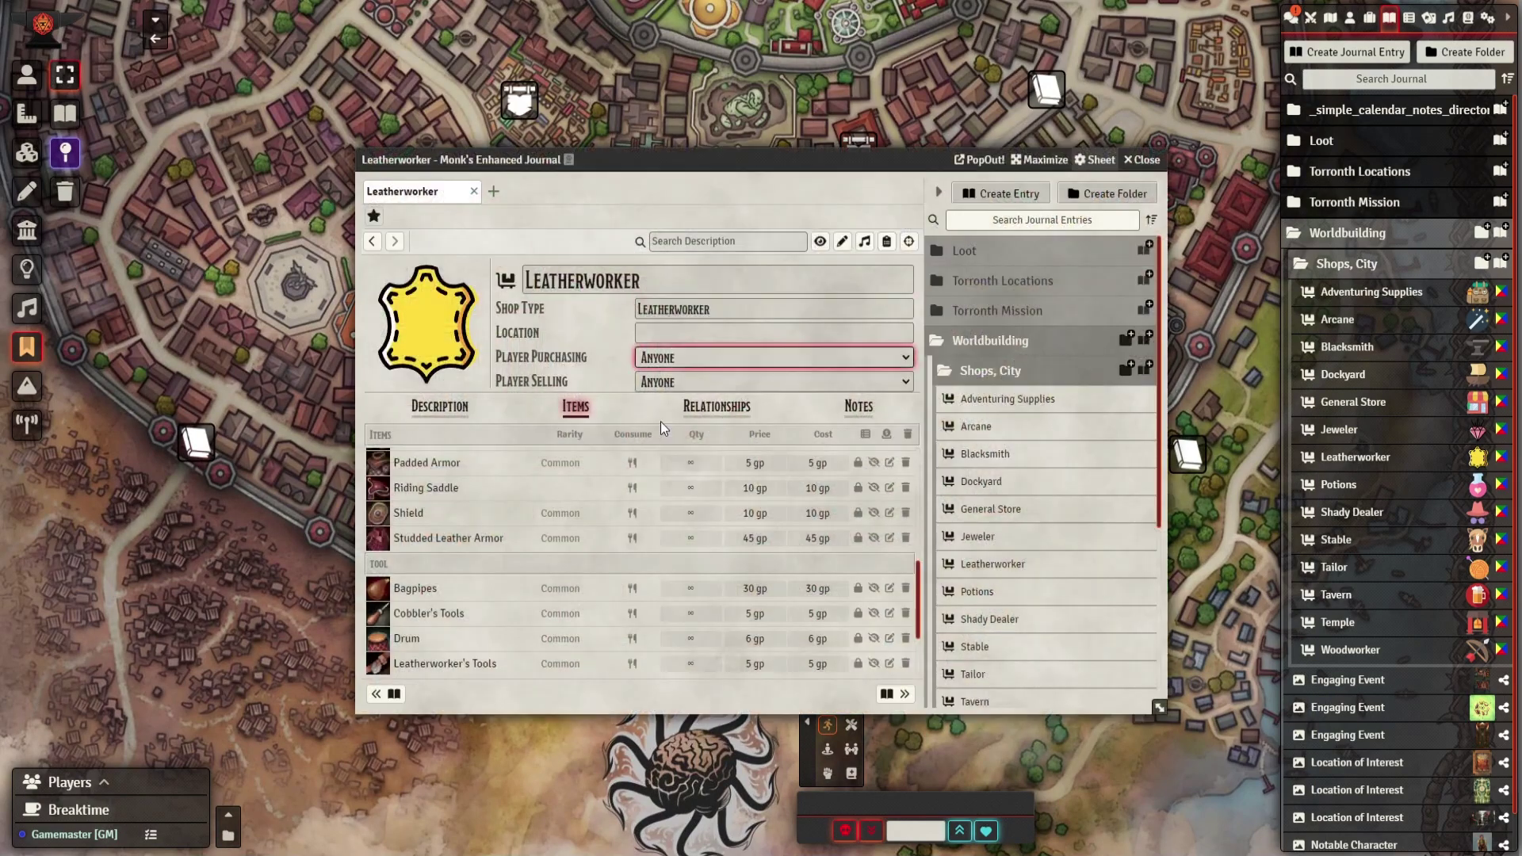
click(1143, 160)
Step: Collapse the Shops, City folder in the journal directory to leave the other Worldbuilding entries listed
drag(1037, 360, 1033, 490)
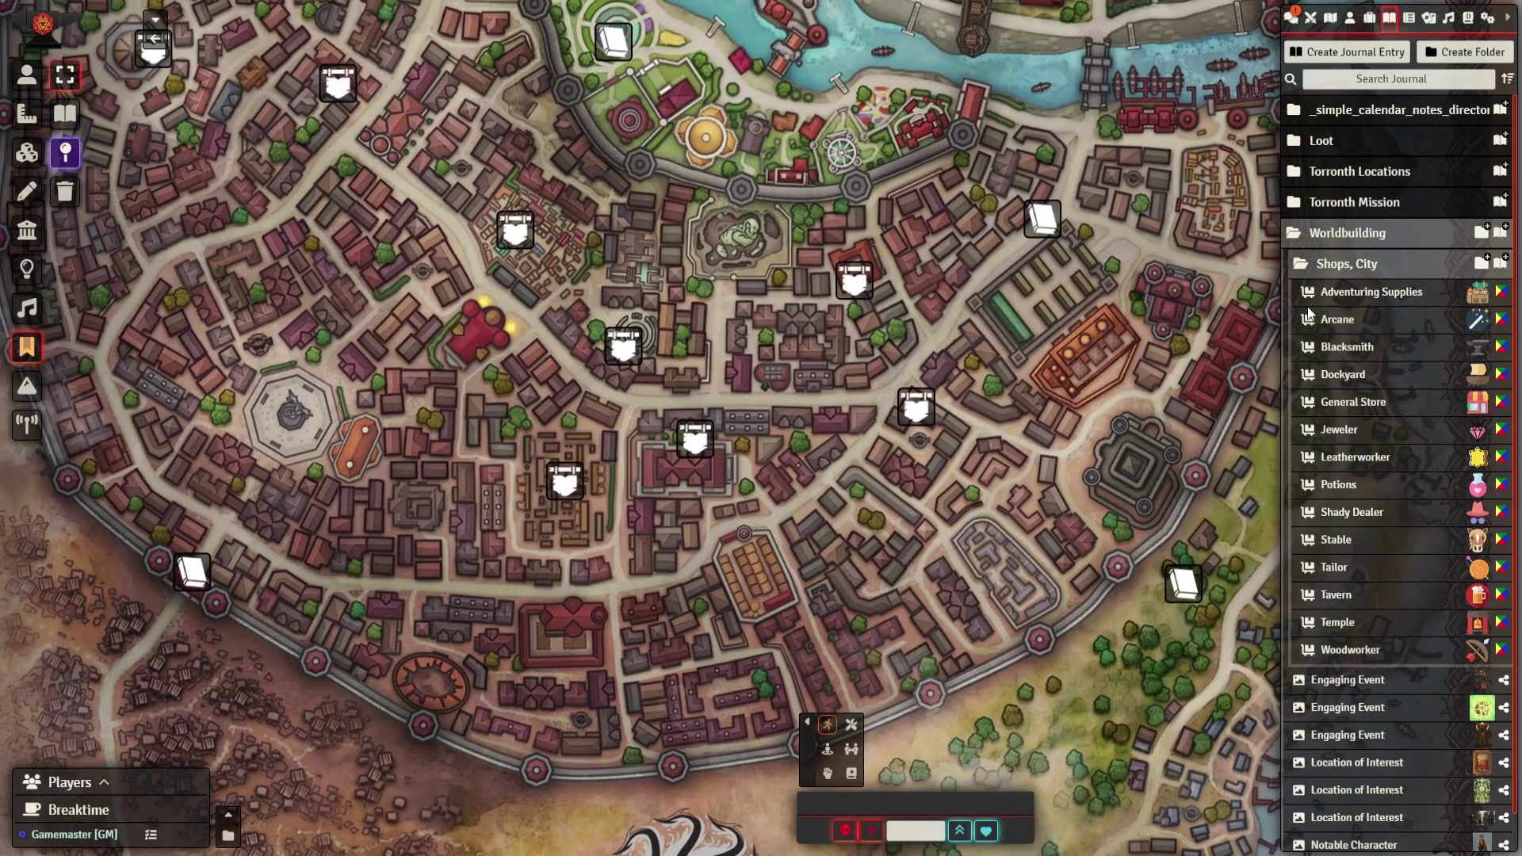
click(1357, 262)
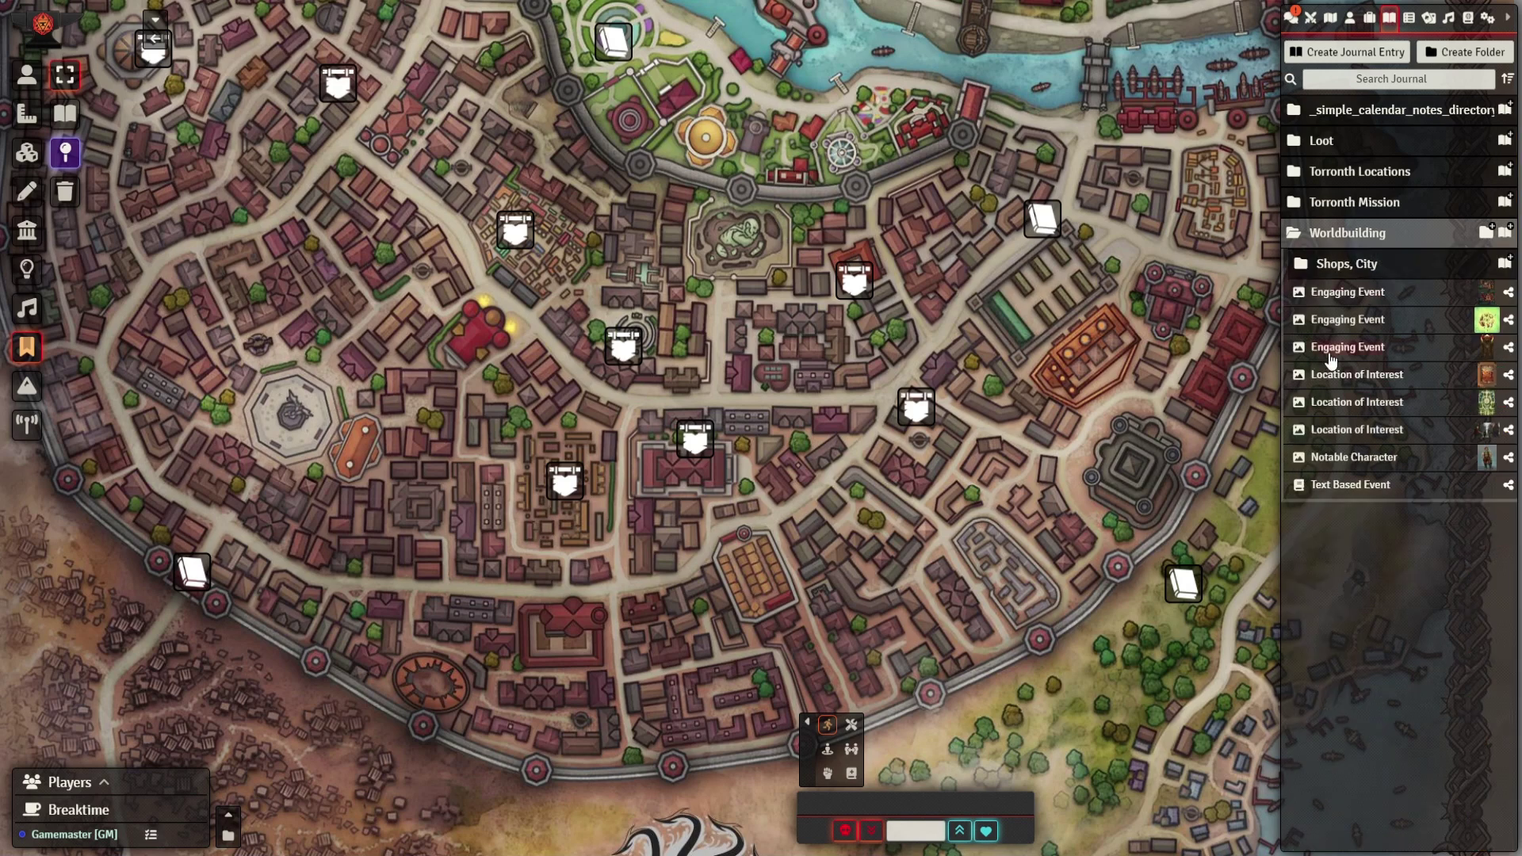
drag(1035, 353, 1049, 455)
scroll(1049, 458, down, 3)
scroll(1047, 459, up, 1)
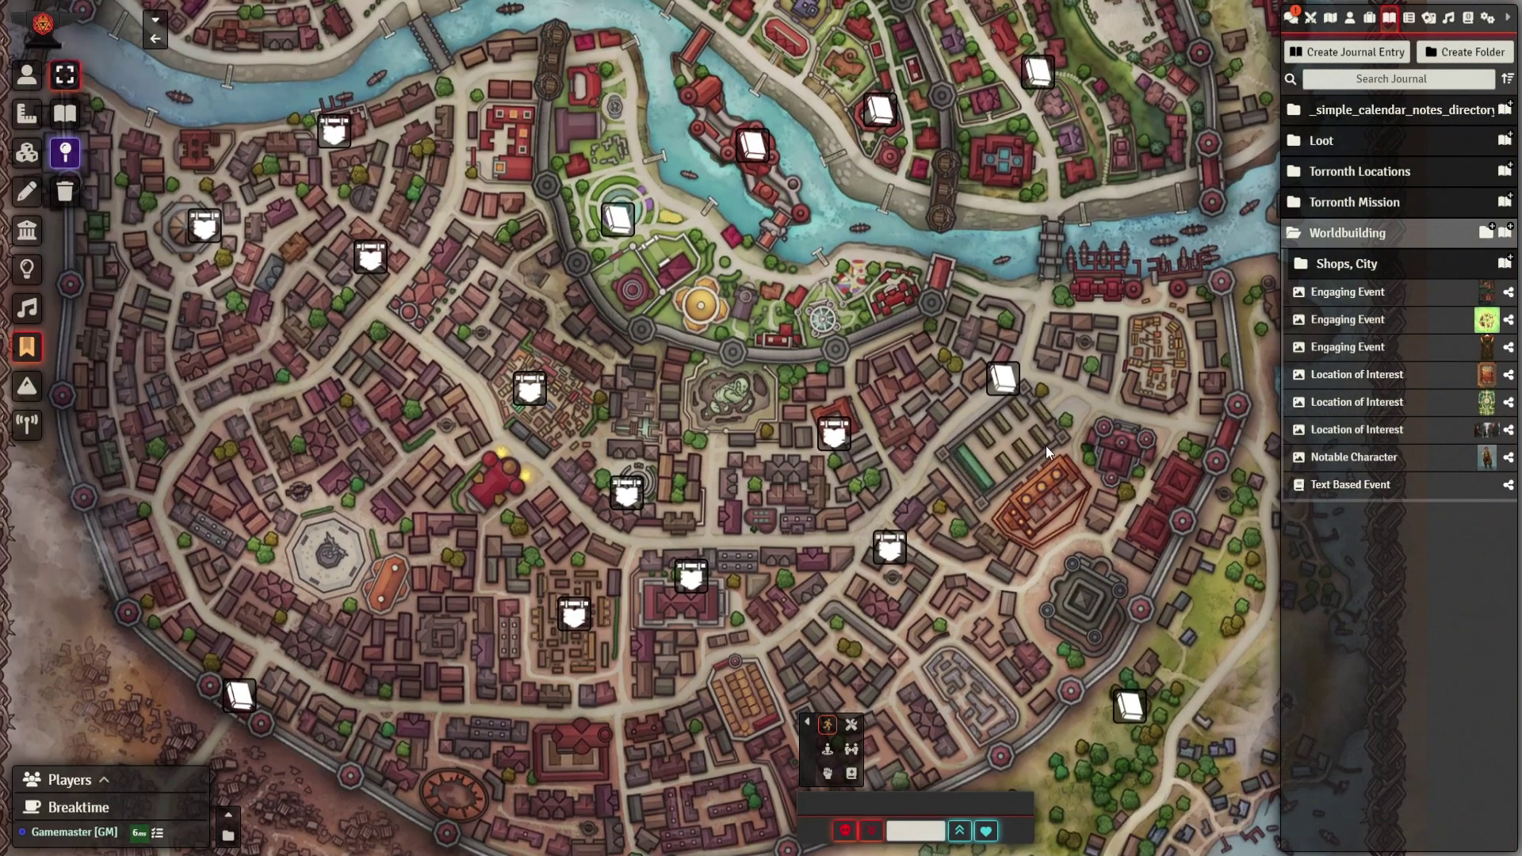
Step: Create a Picture journal entry named example in the Worldbuilding folder, and close its window
click(1506, 232)
click(1155, 292)
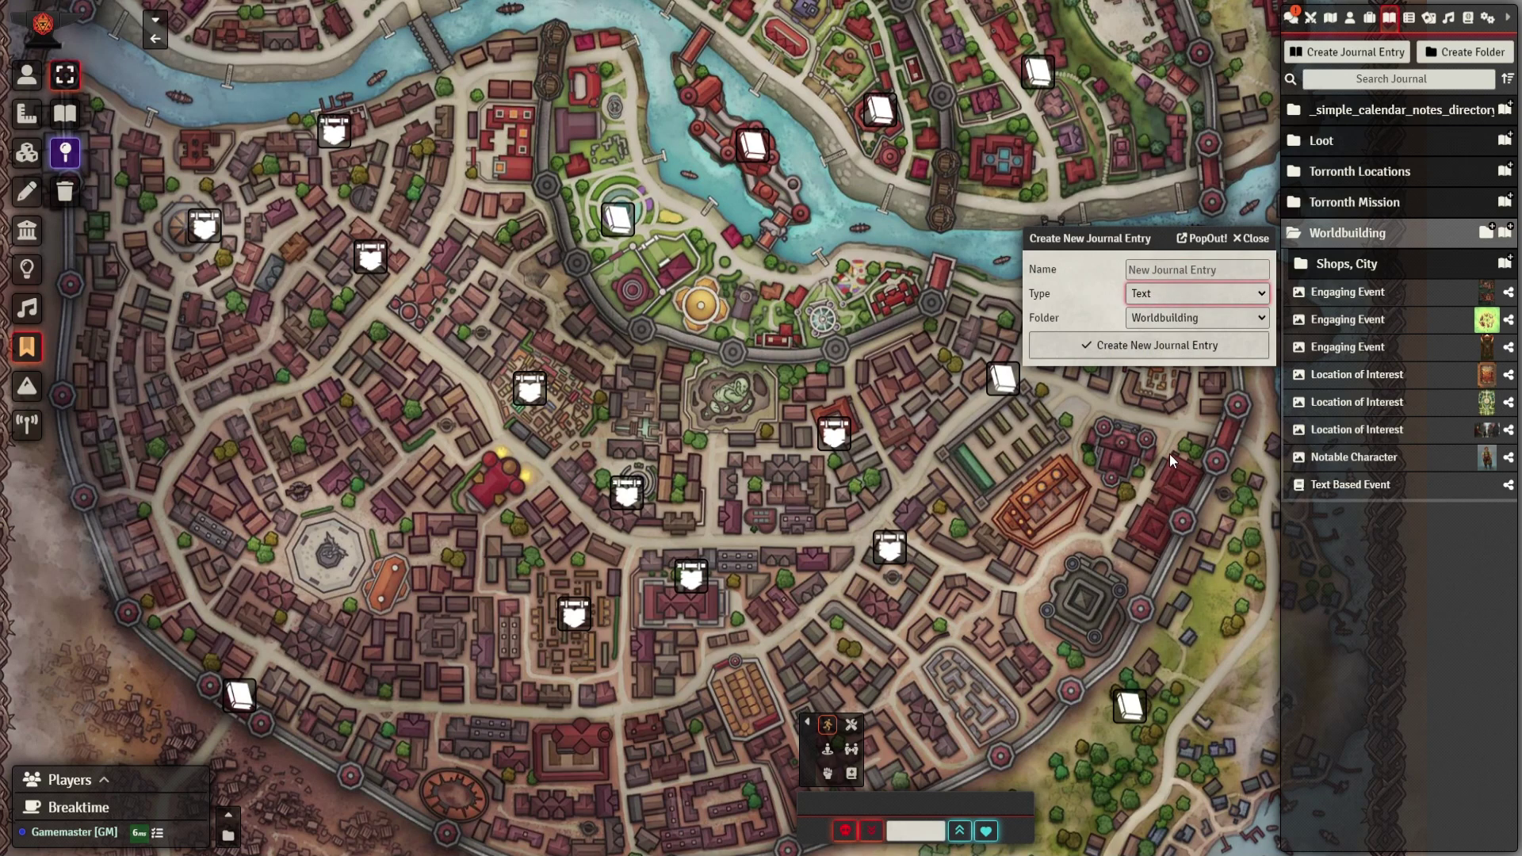
key(Down)
key(Down)
key(Down)
key(Home)
key(Down)
click(1187, 274)
text(e)
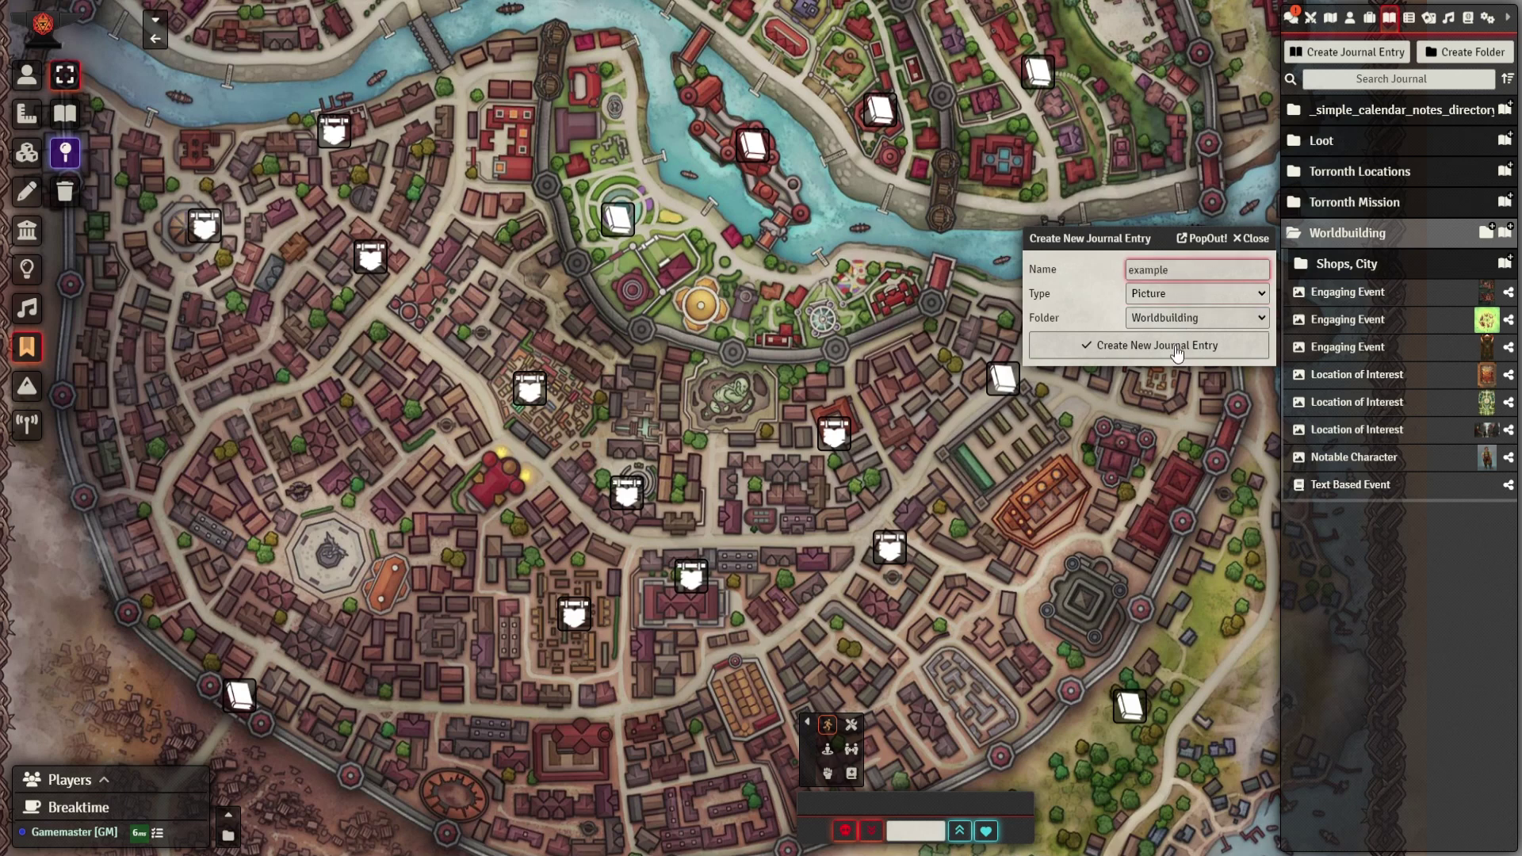
click(1187, 333)
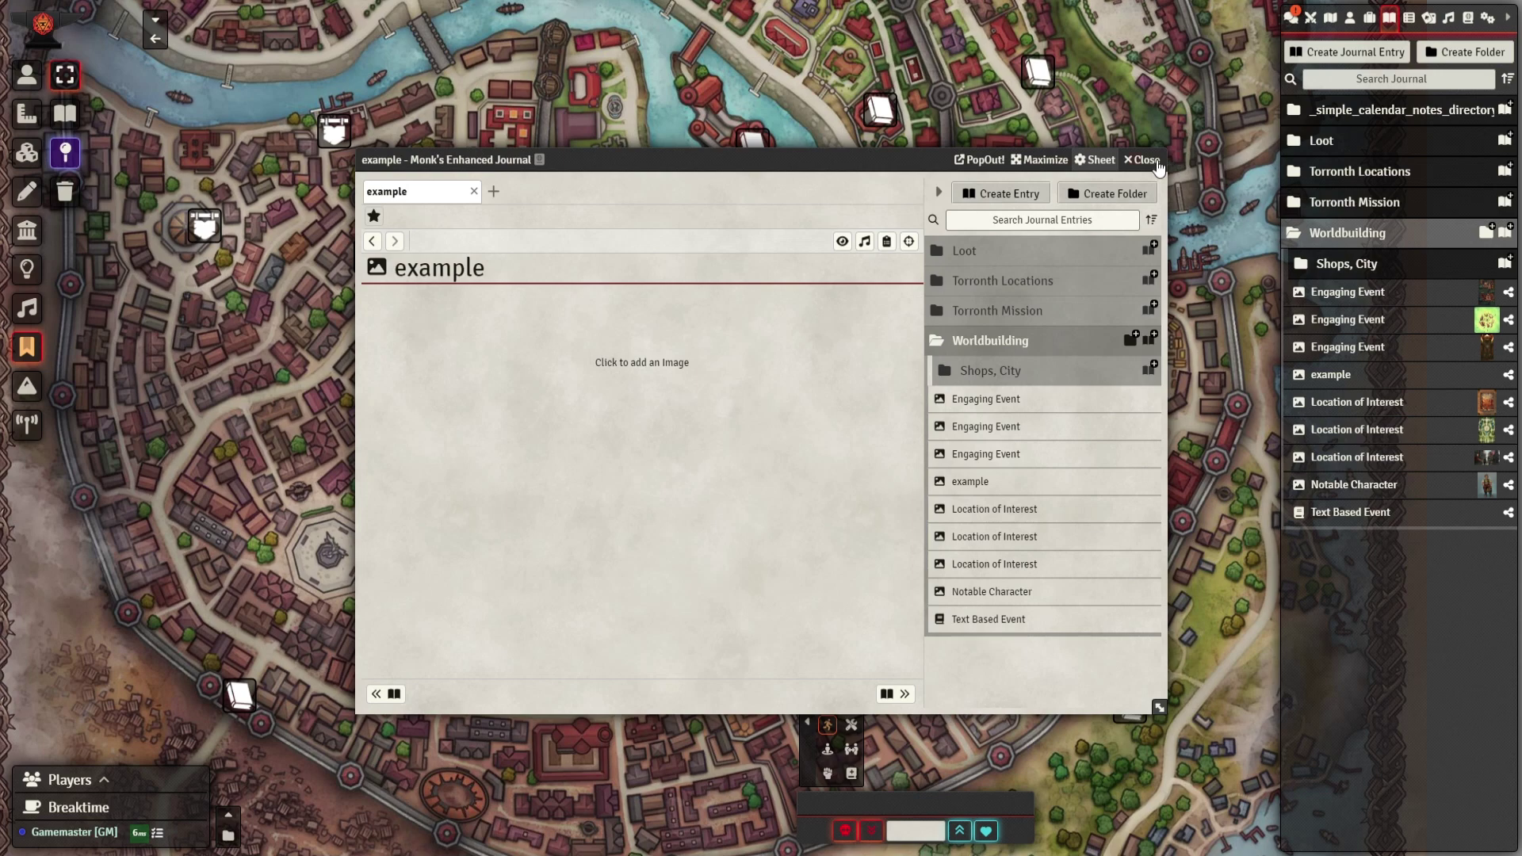
click(1156, 162)
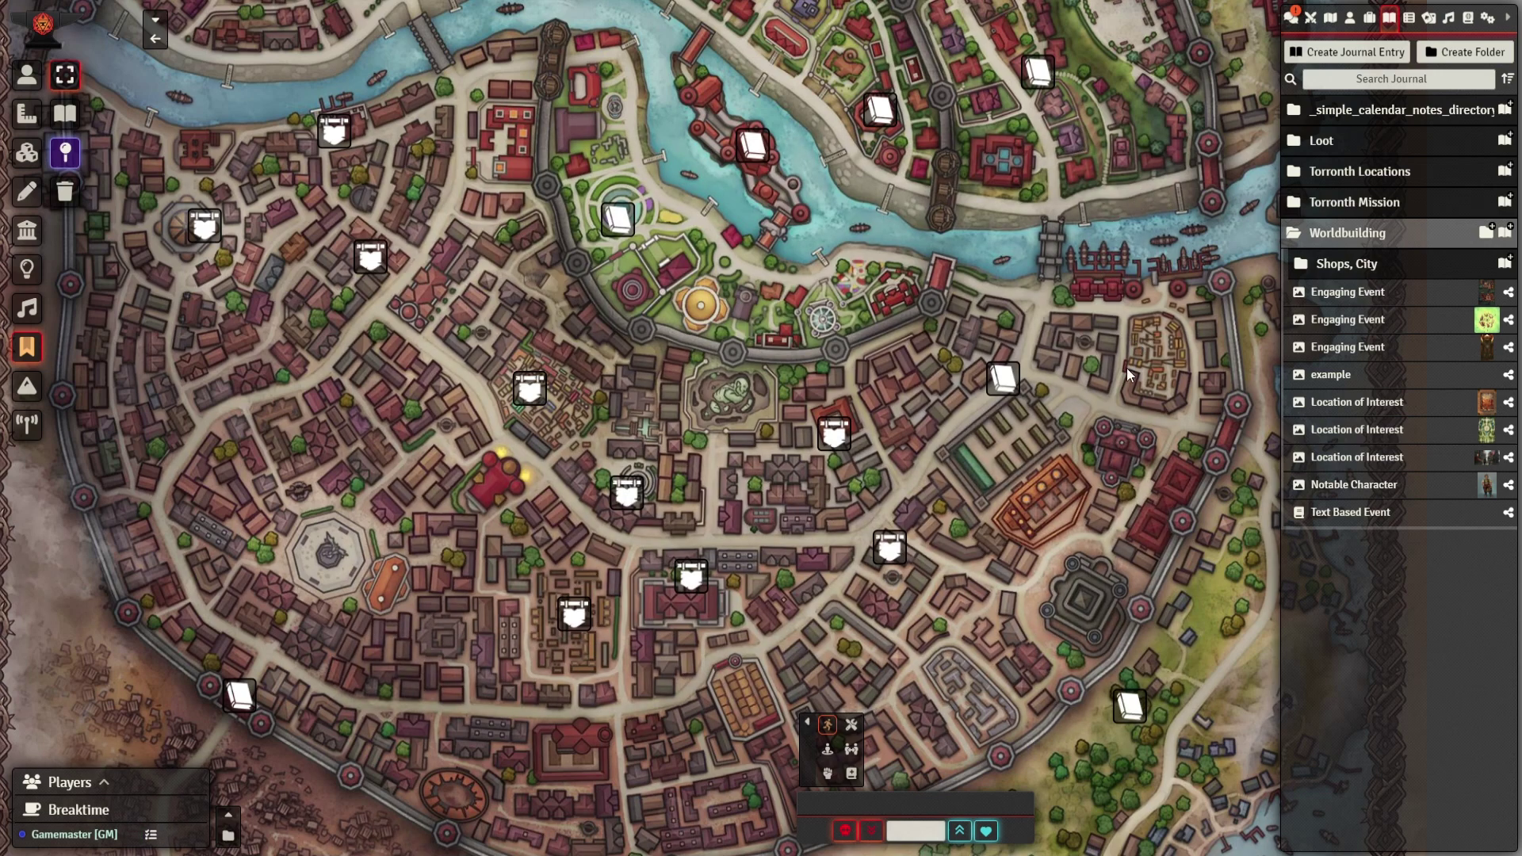
Step: View two Engaging Event pictures, check the options for showing one to players without sending it, and close the journal
click(1348, 320)
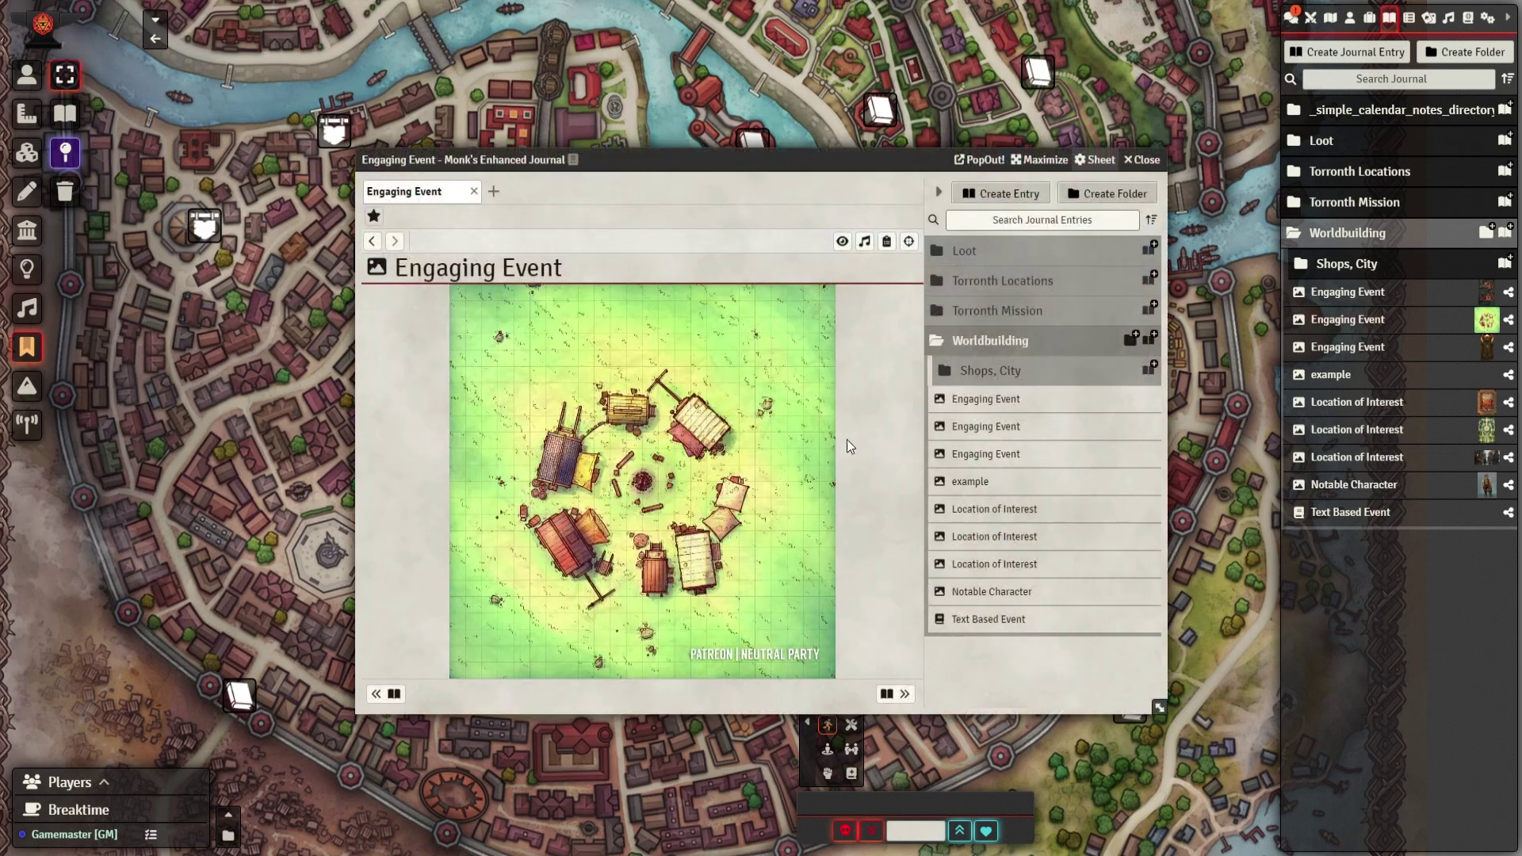
click(1316, 342)
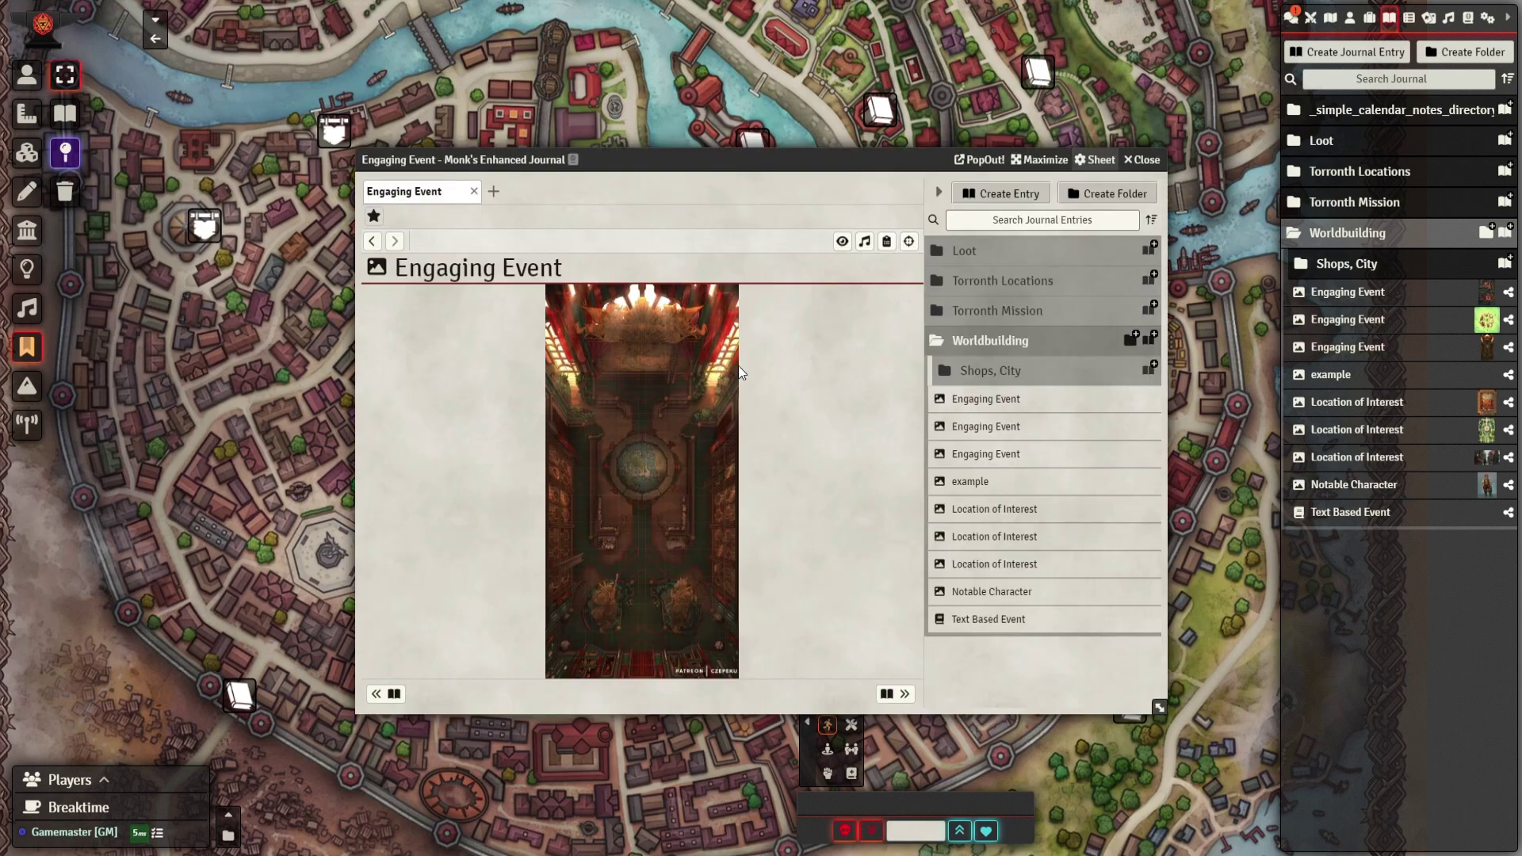
click(686, 379)
click(395, 47)
click(843, 242)
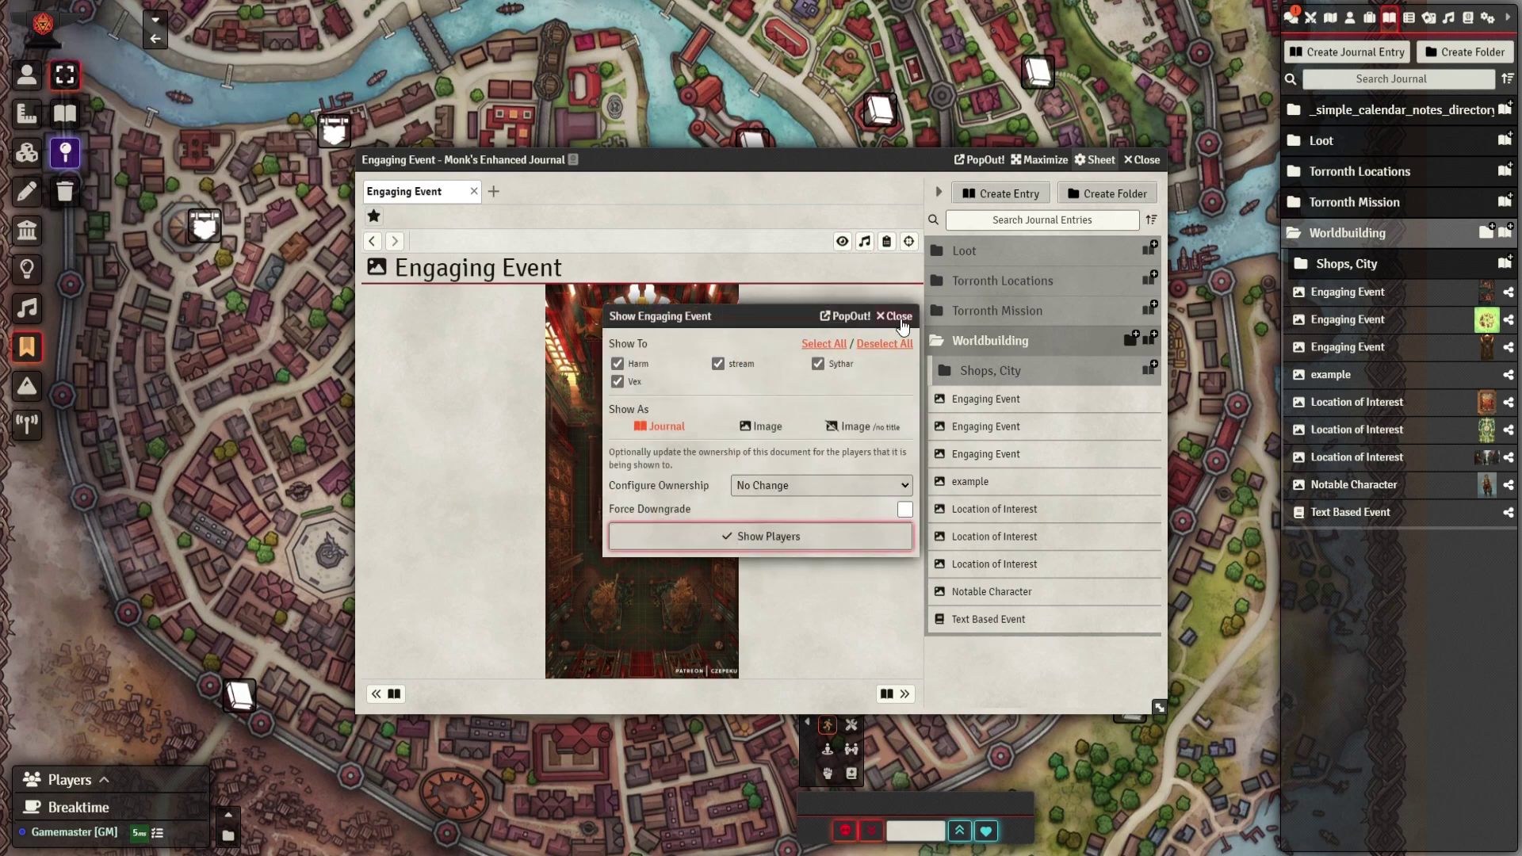
click(897, 318)
click(1142, 160)
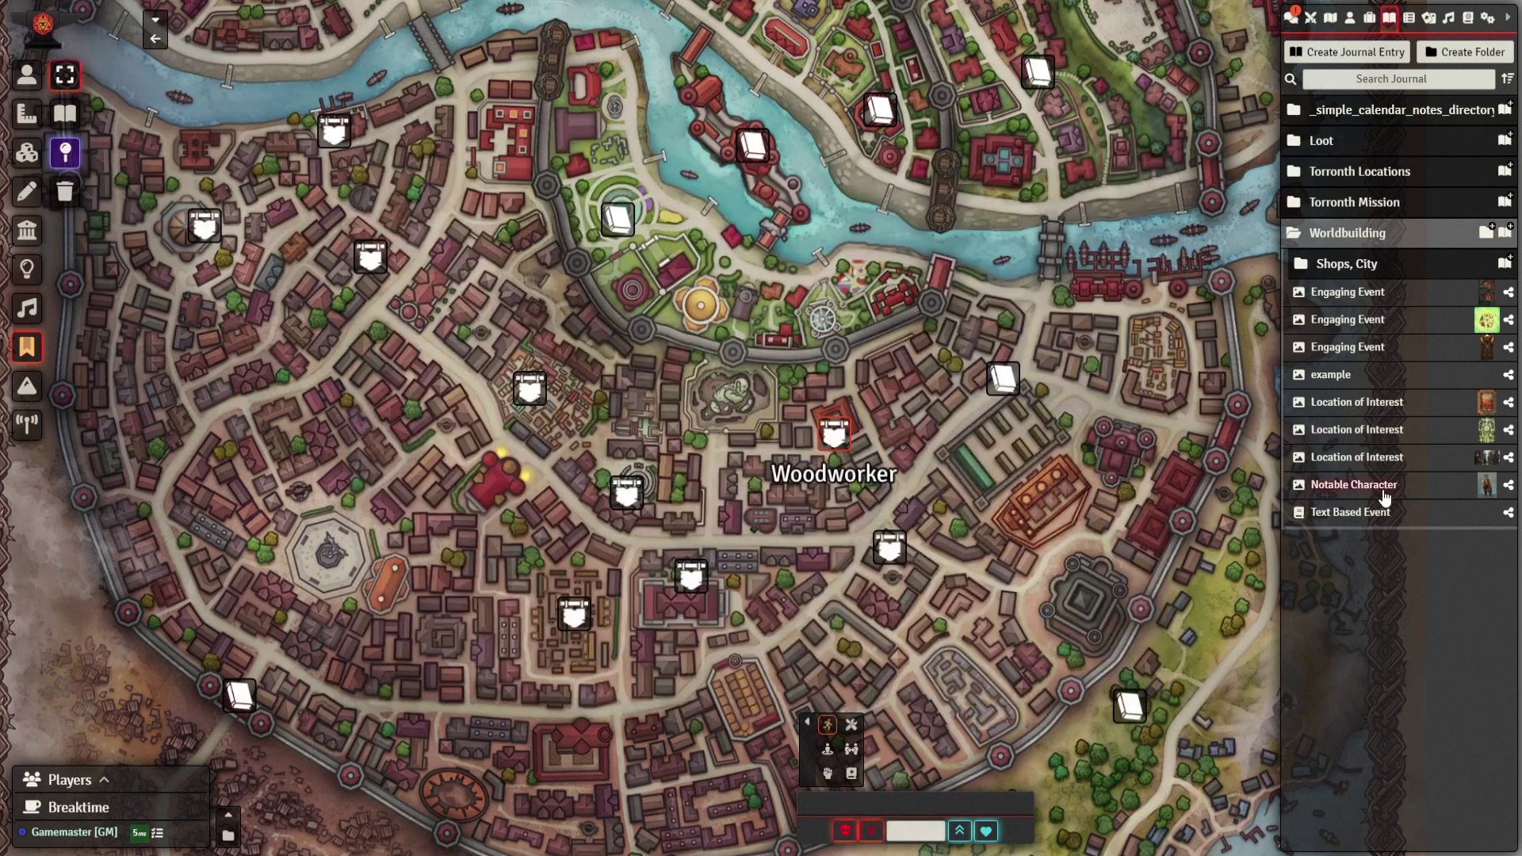
Step: View the Notable Character picture and the Location of Interest picture of a town street, closing each entry
click(1360, 484)
click(697, 476)
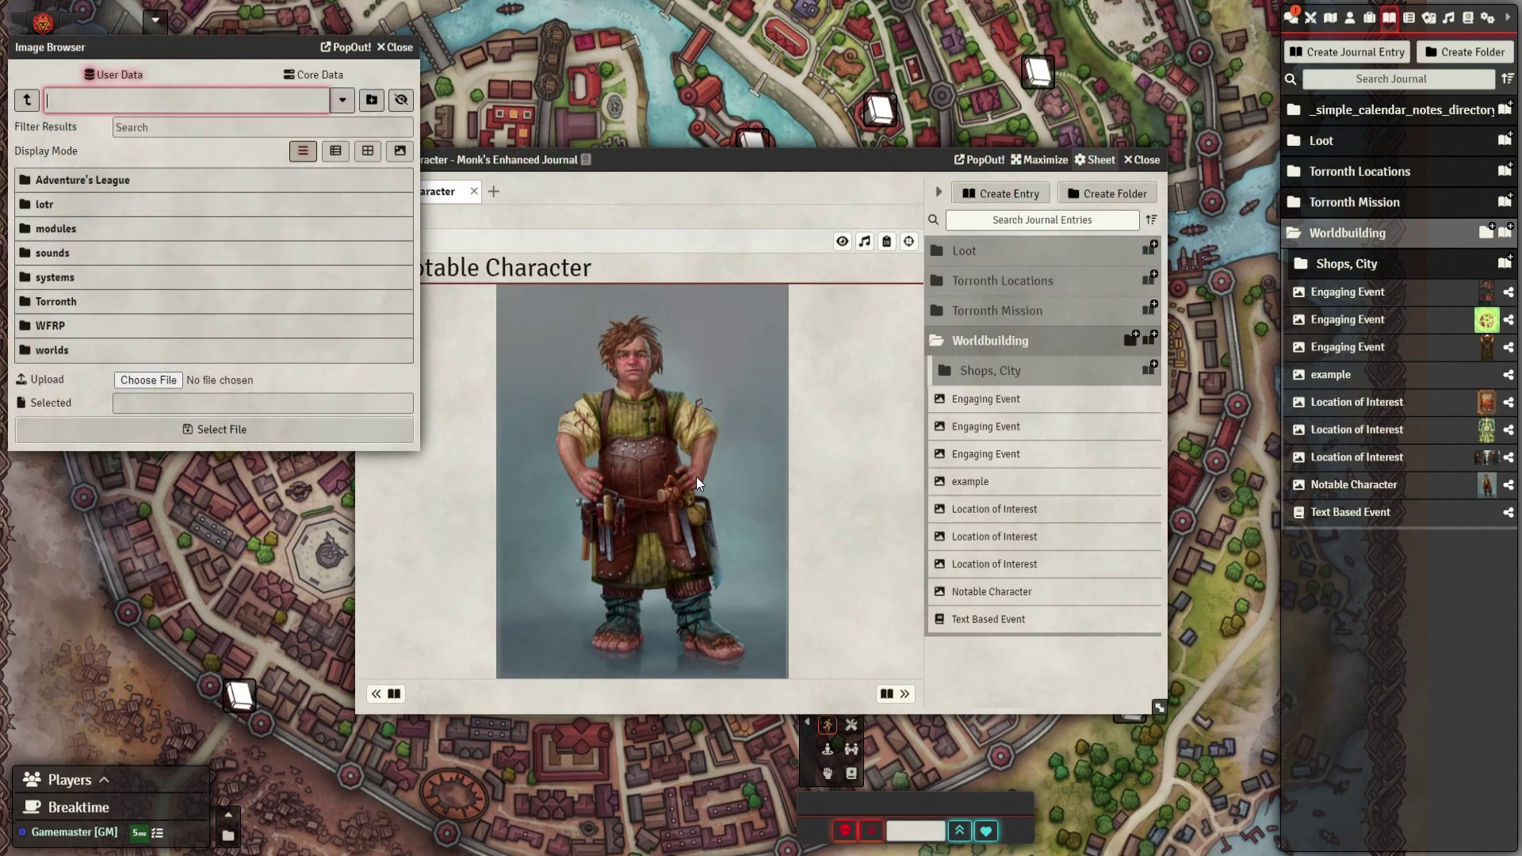
click(401, 47)
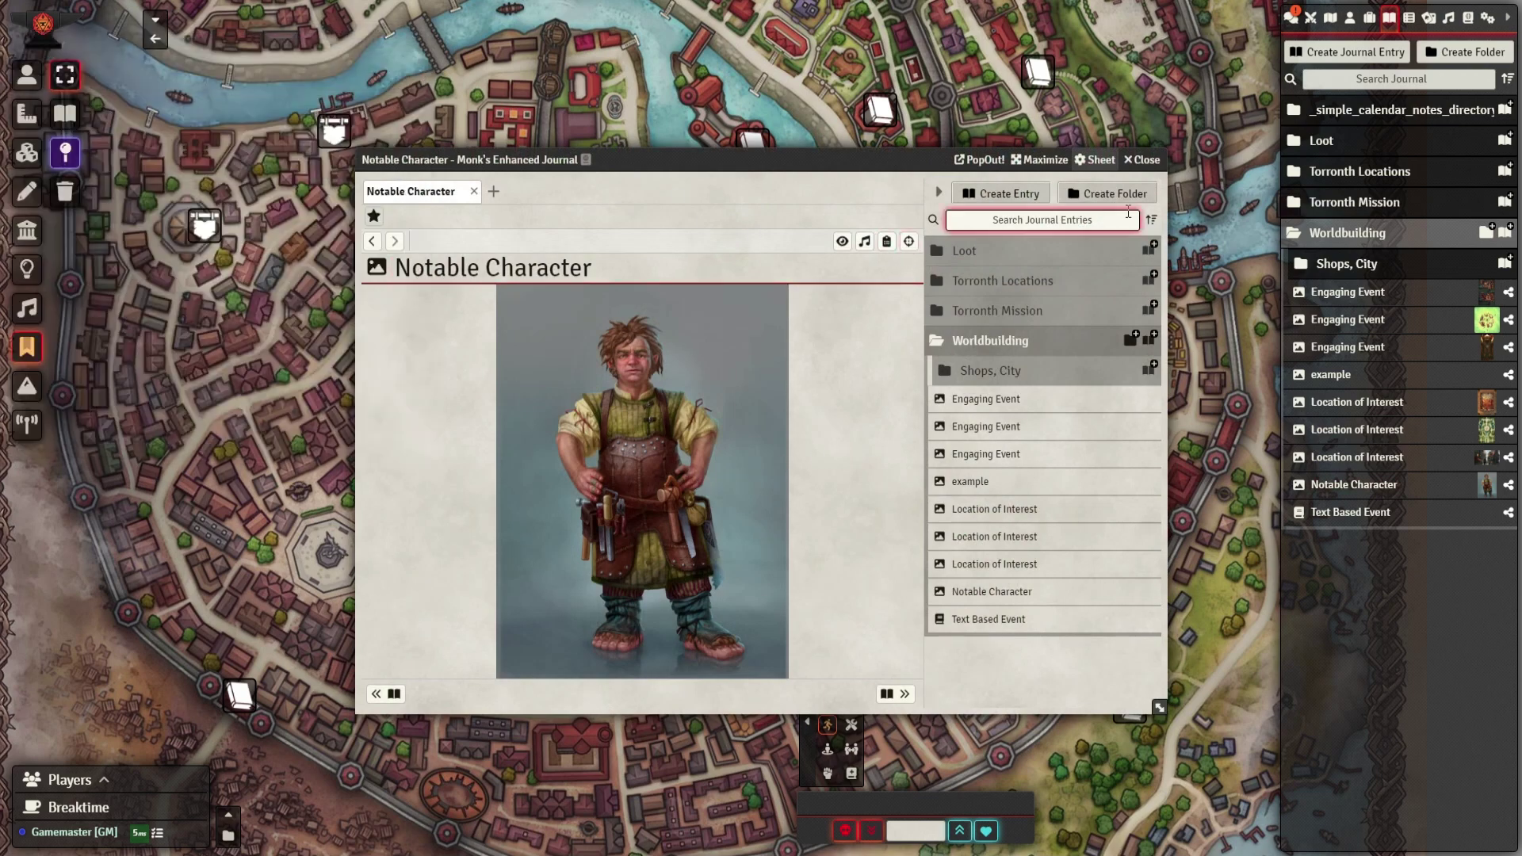
click(1143, 159)
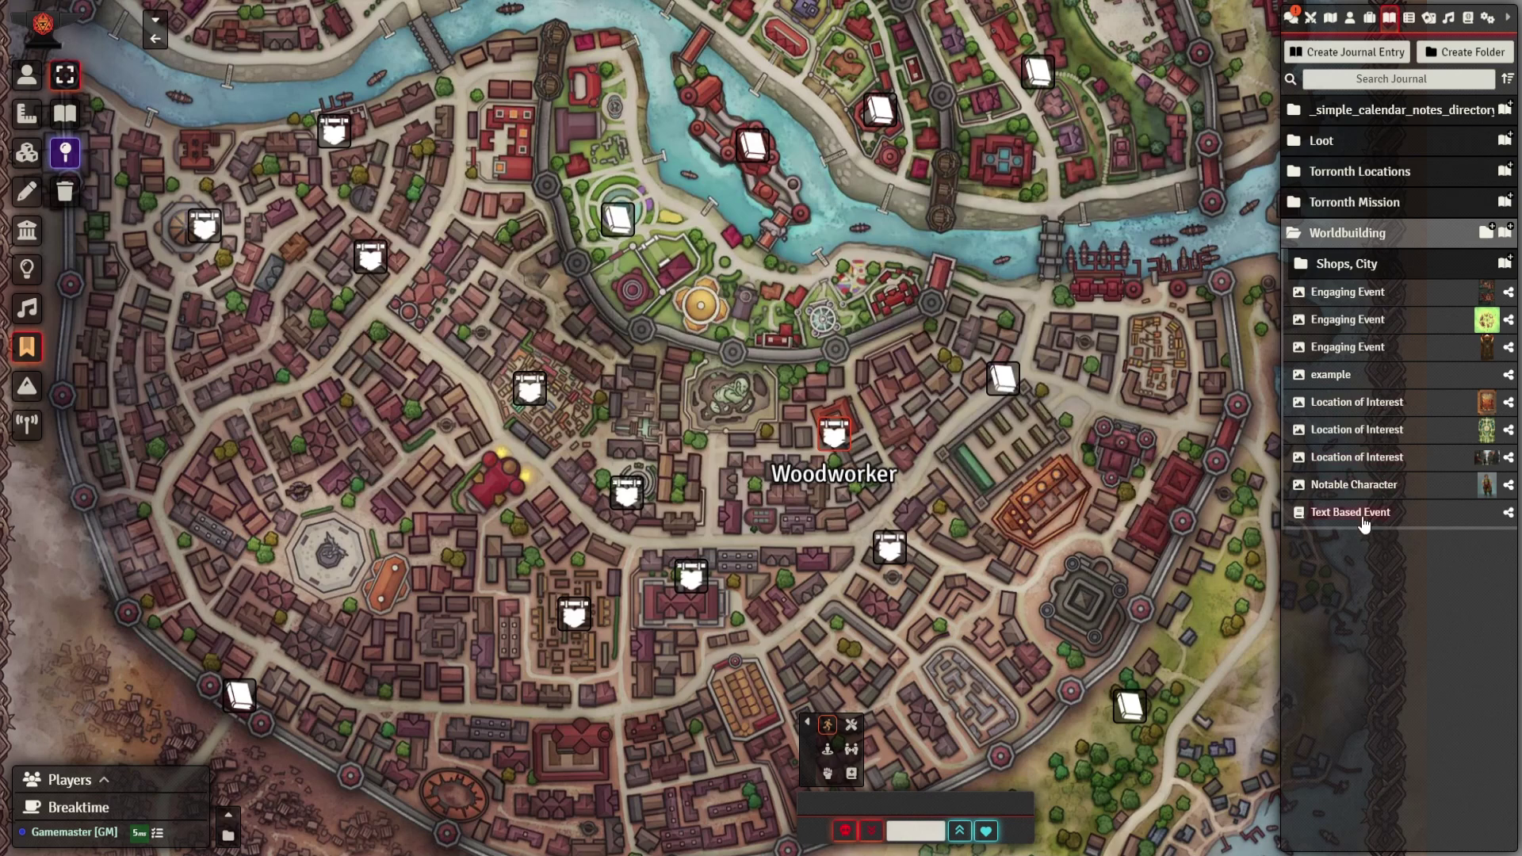
click(1357, 458)
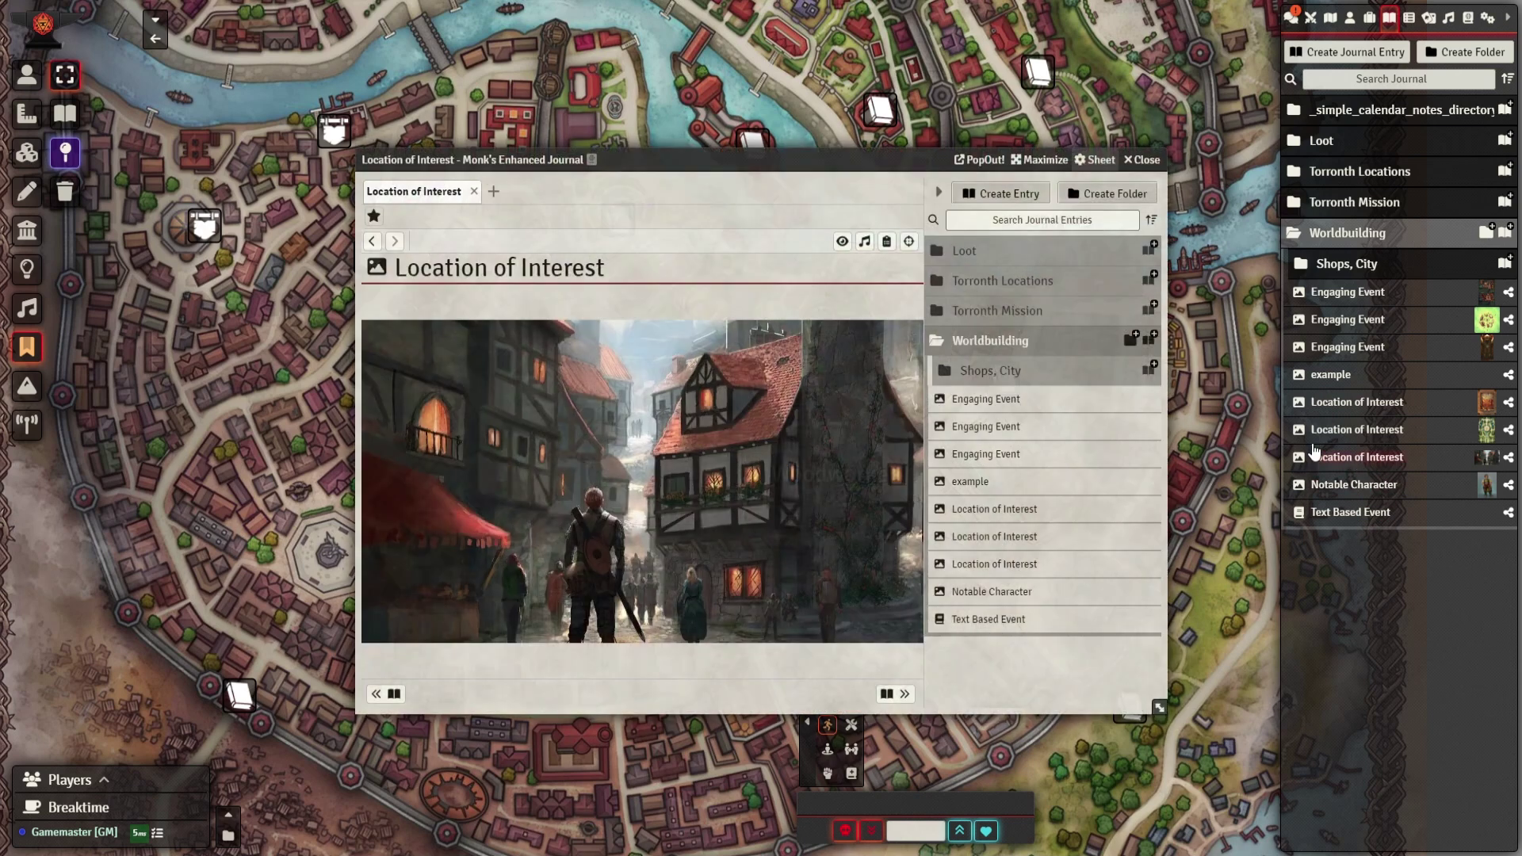
click(1144, 161)
Step: Open the Location of Interest entry with the temple floor plan, show it to all players as a journal, and close it
click(1340, 402)
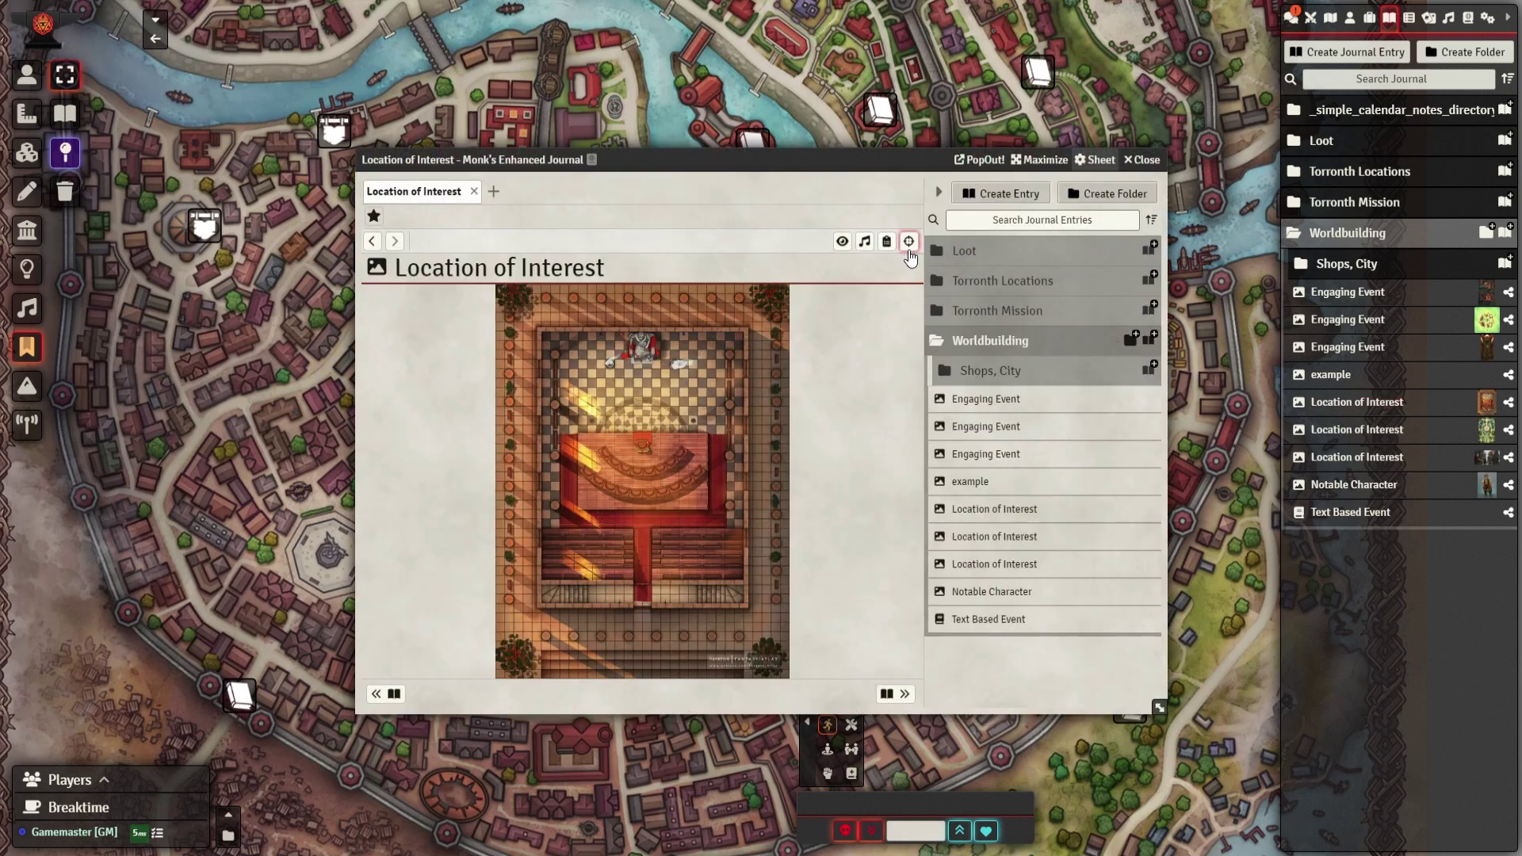
click(887, 241)
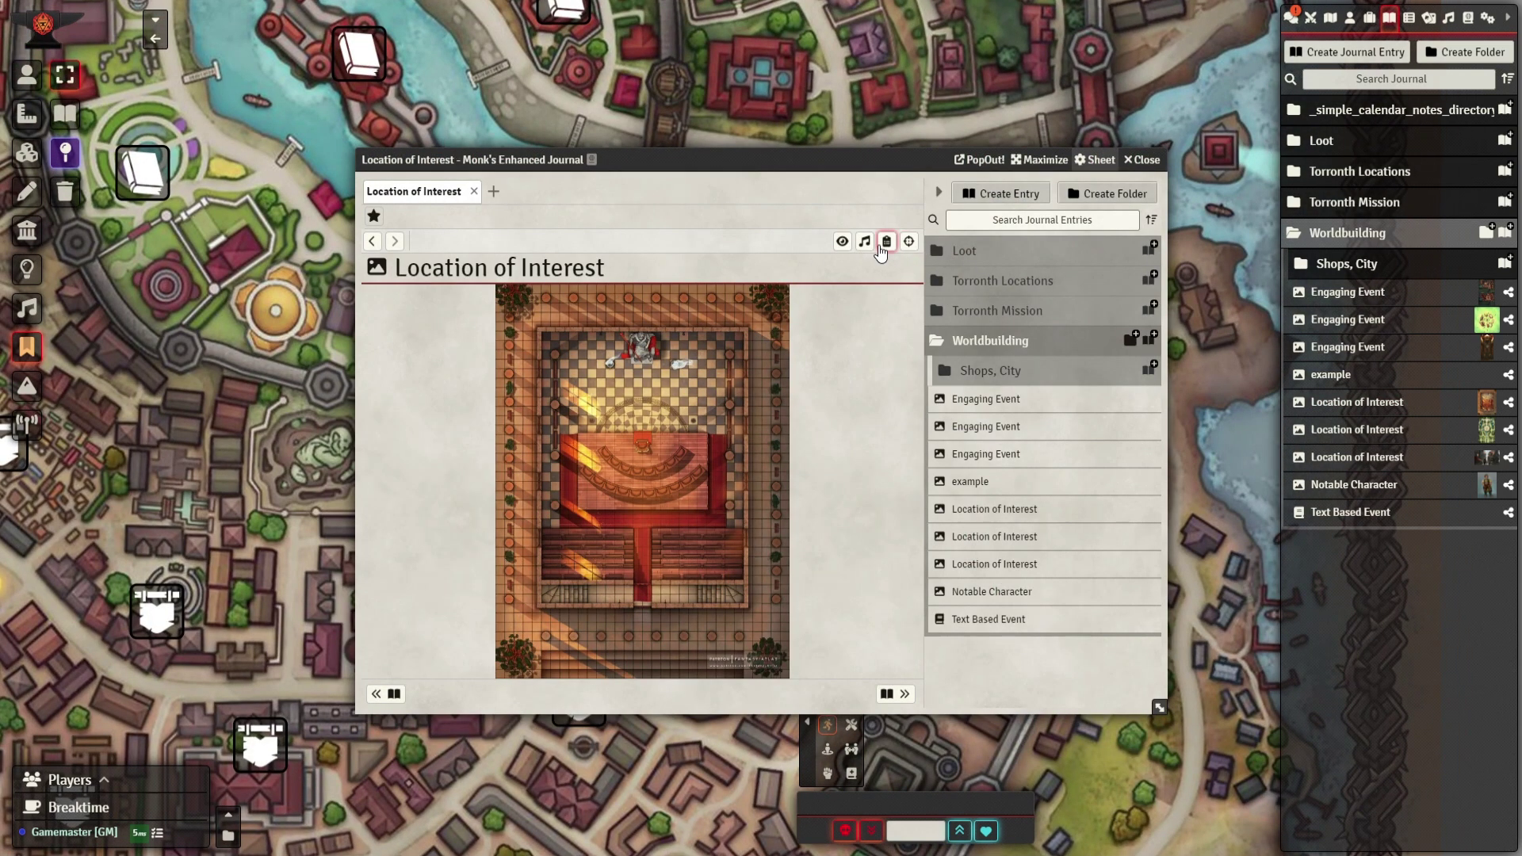
click(842, 242)
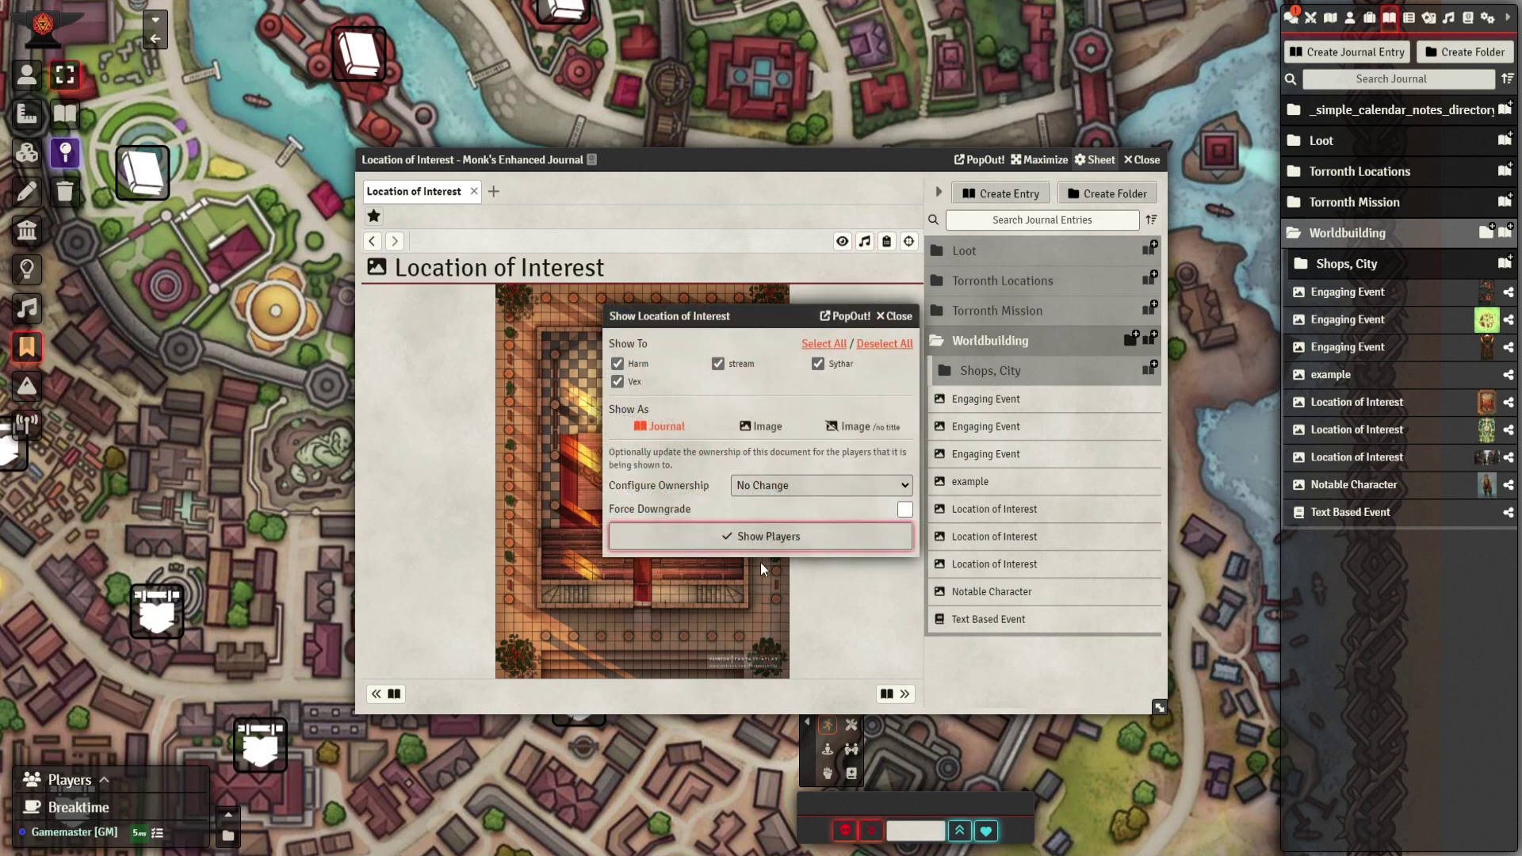
click(765, 539)
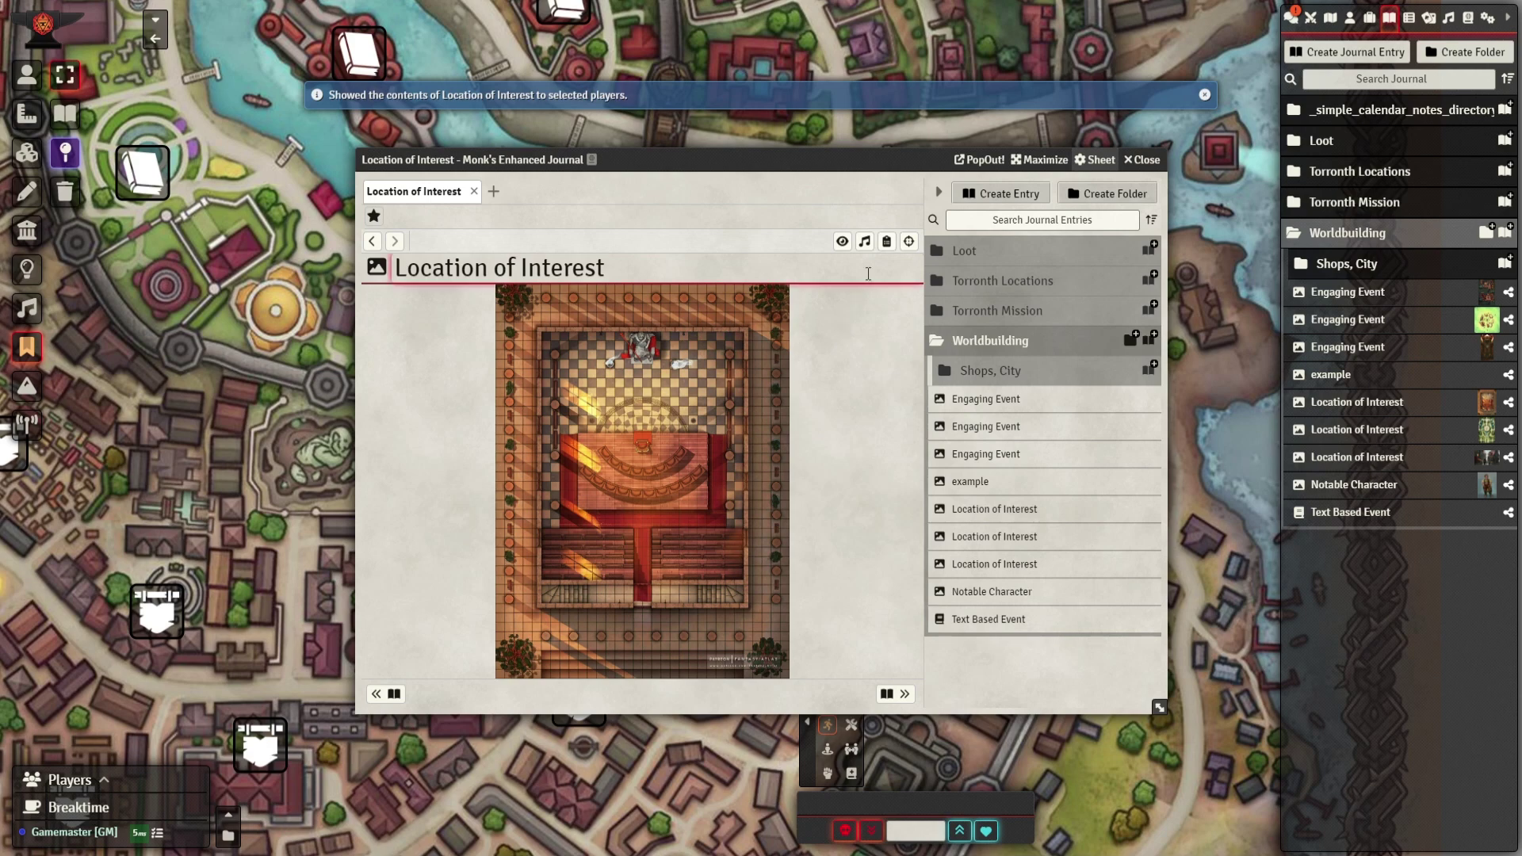
click(831, 375)
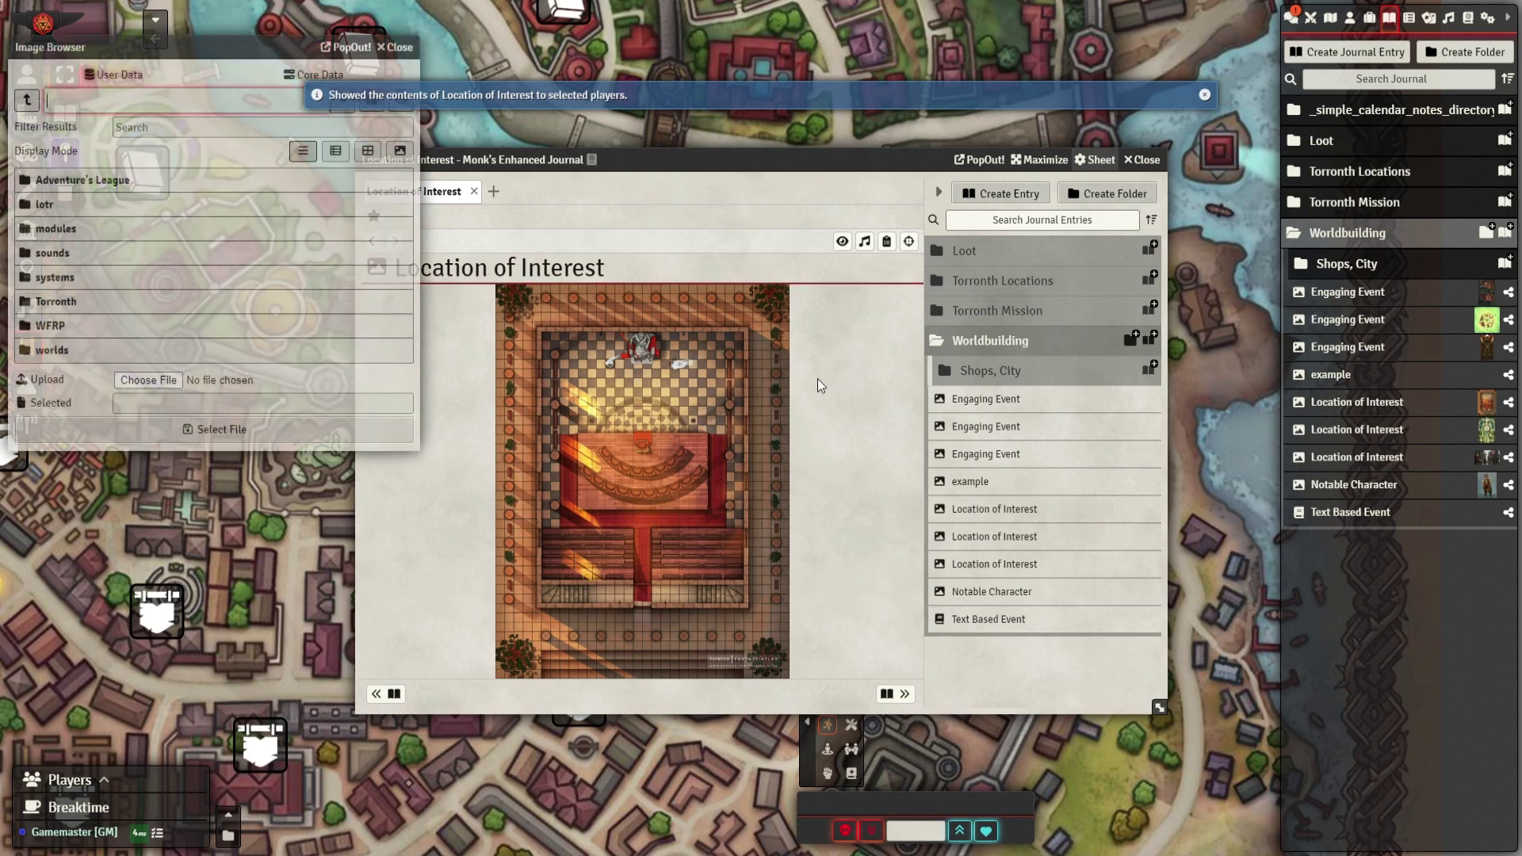
click(383, 48)
click(1140, 161)
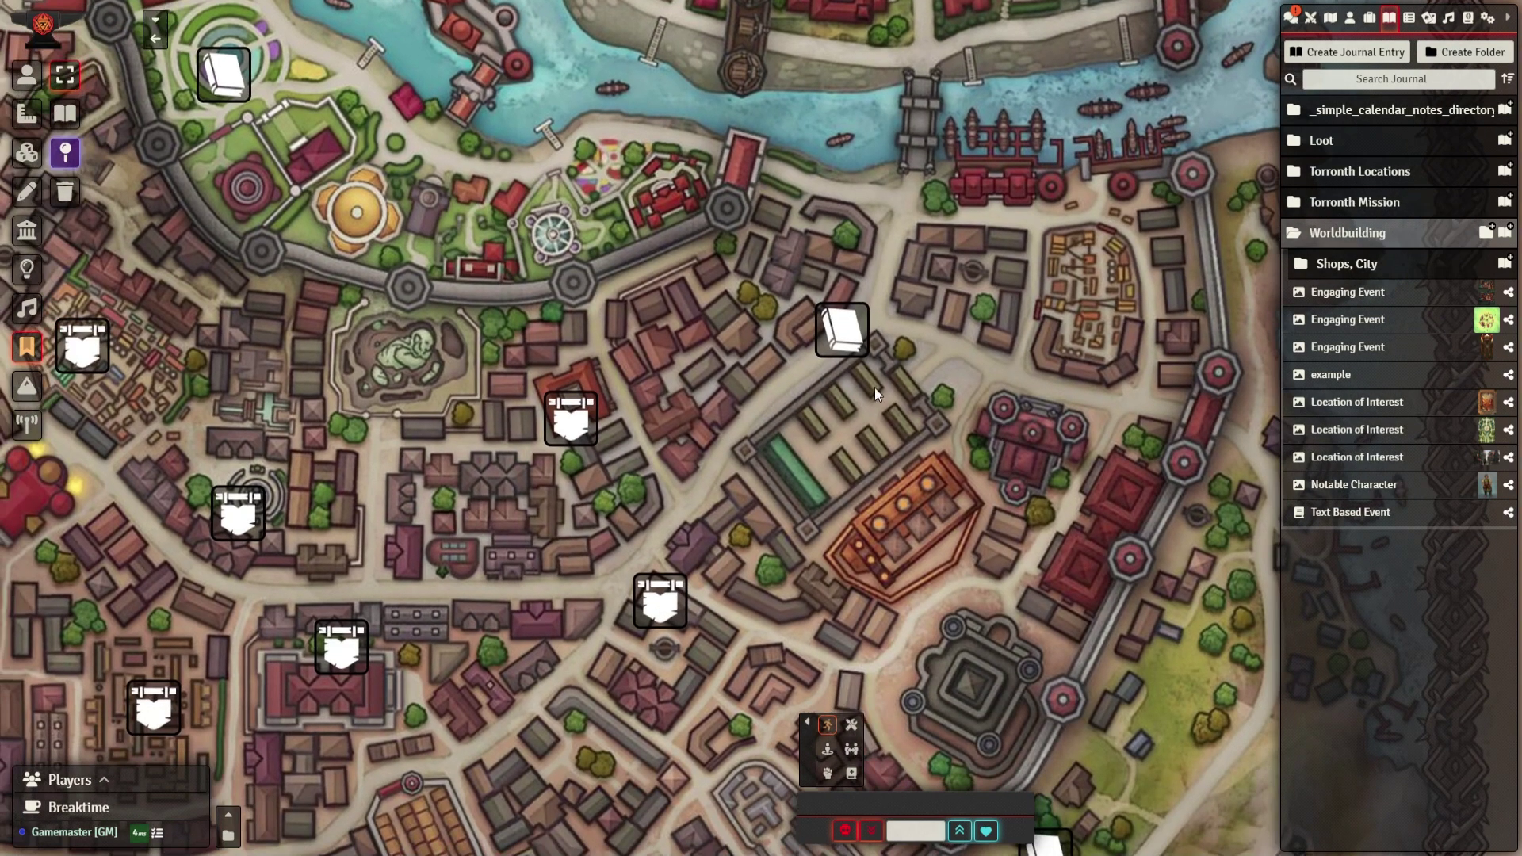
Step: View the street-scene Location of Interest from its map pin, close it, and open the Text Based Event from its pin
double_click(837, 328)
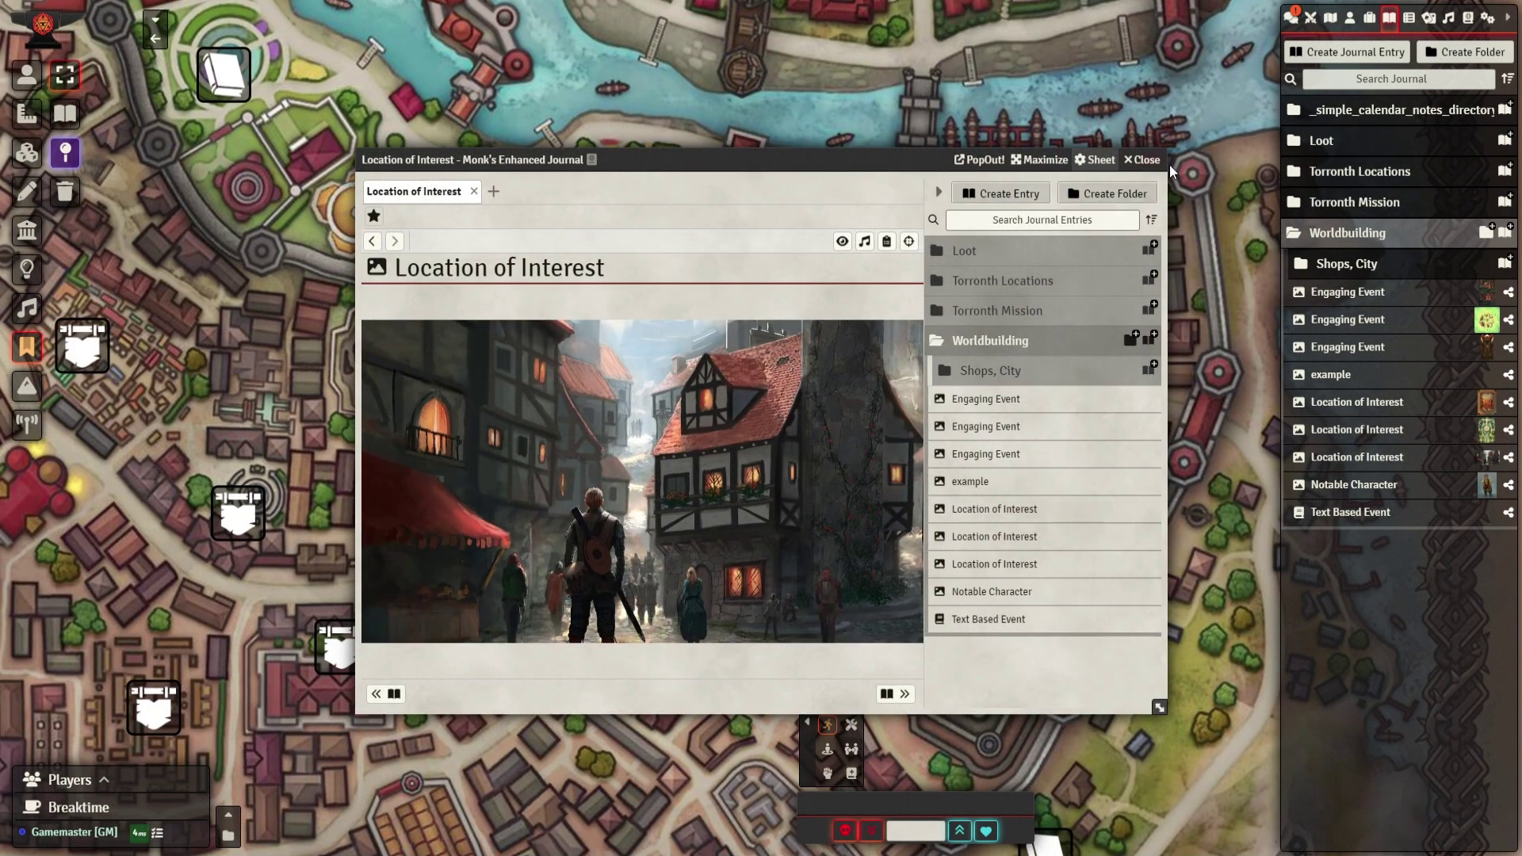
click(1142, 160)
drag(683, 593, 780, 104)
drag(750, 438, 963, 103)
drag(683, 369, 844, 630)
double_click(583, 547)
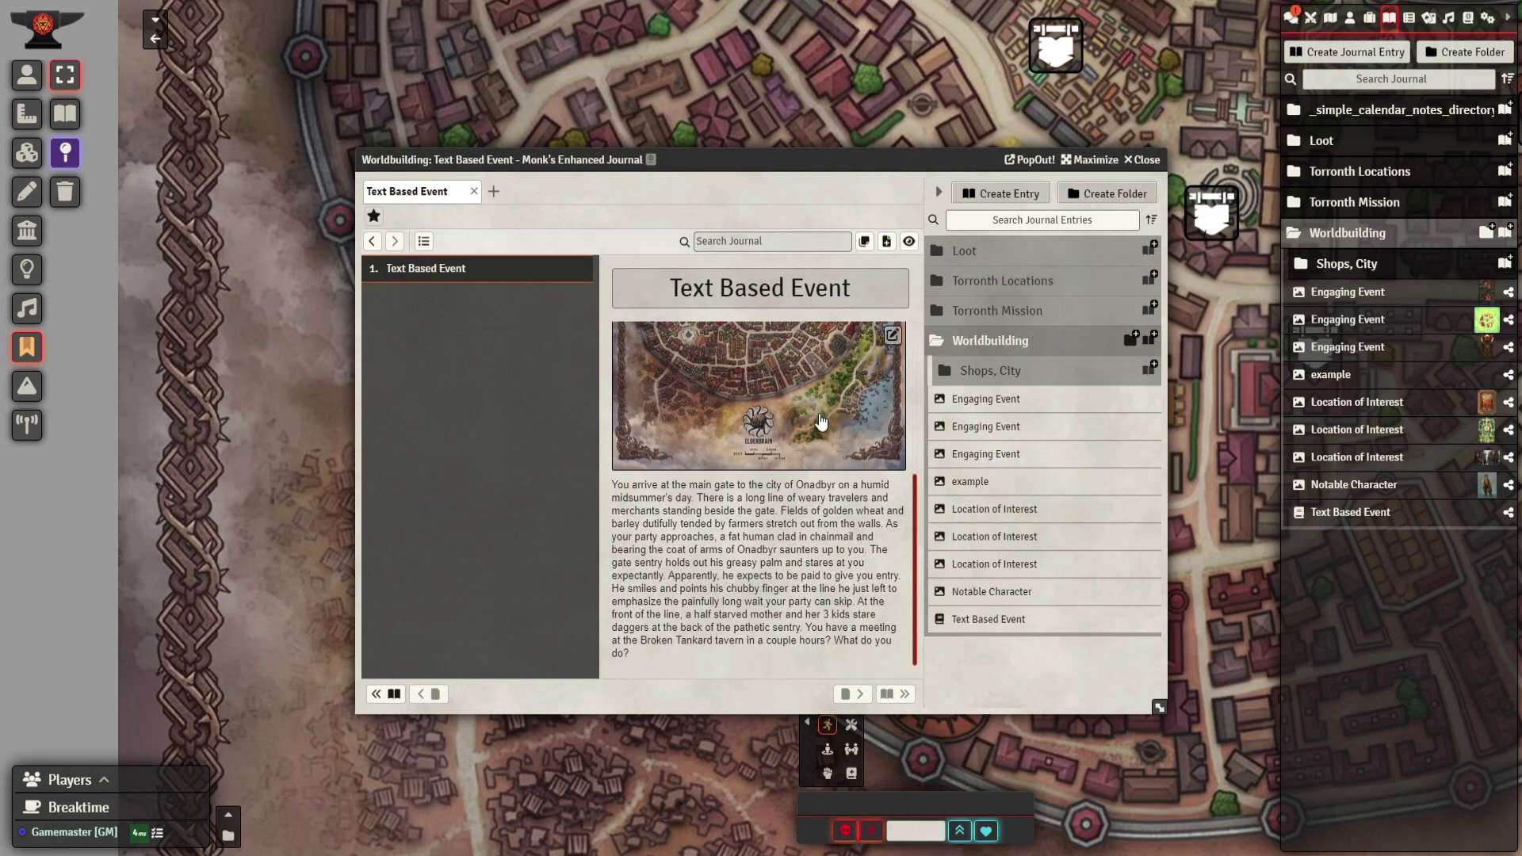
Step: Open the Text Based Event's Onadbyr map image full size and arrange it beside the journal window
click(809, 416)
drag(793, 68, 1105, 45)
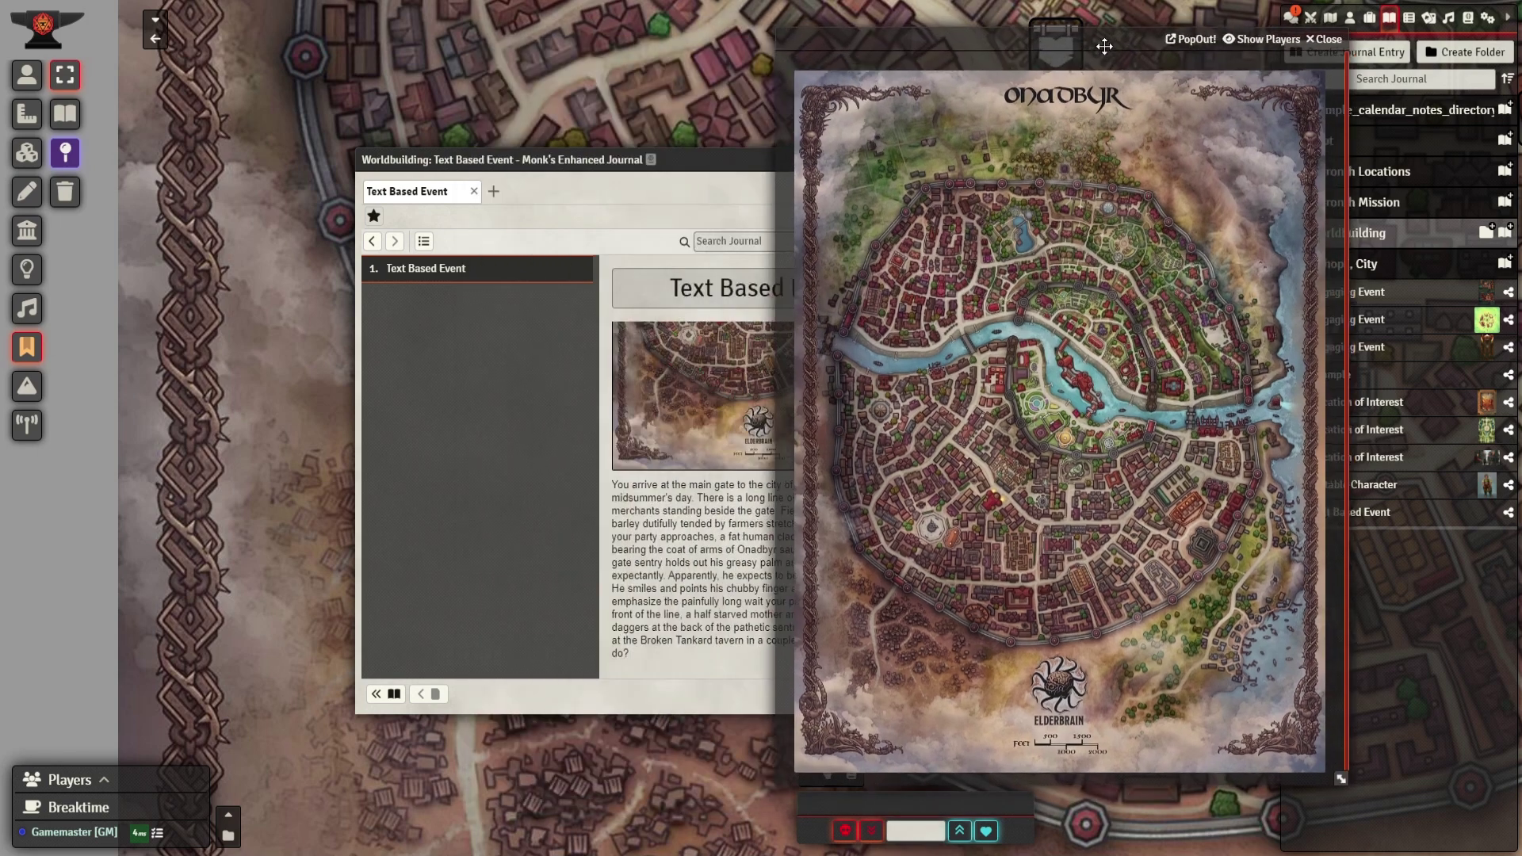
drag(724, 160, 445, 89)
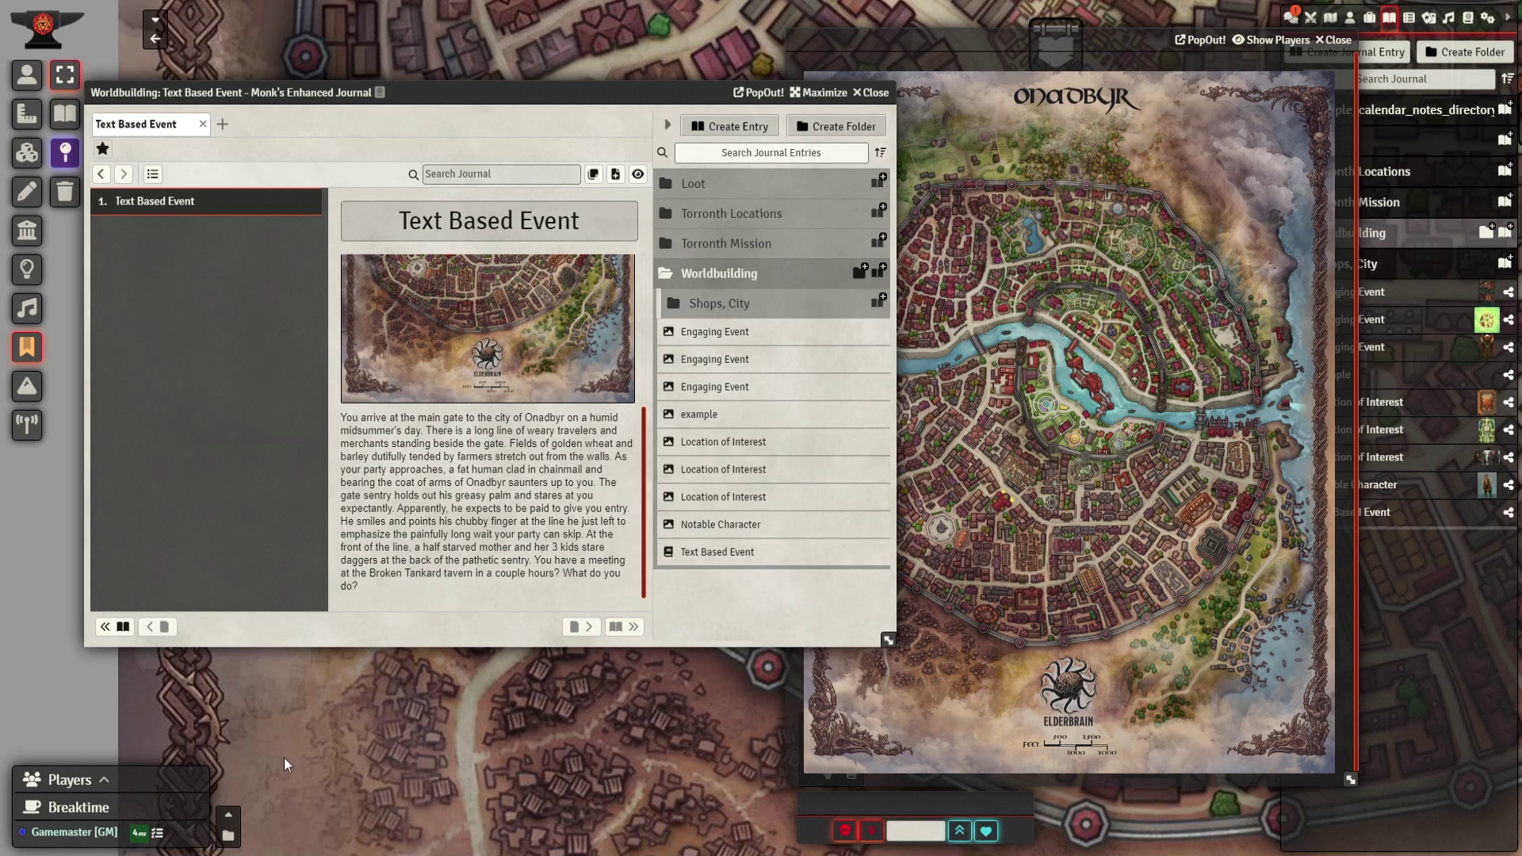
Step: Open the Easy Notes window, move it beside the journal, look over the session notes, and close it
click(157, 832)
drag(734, 159, 1157, 254)
click(977, 497)
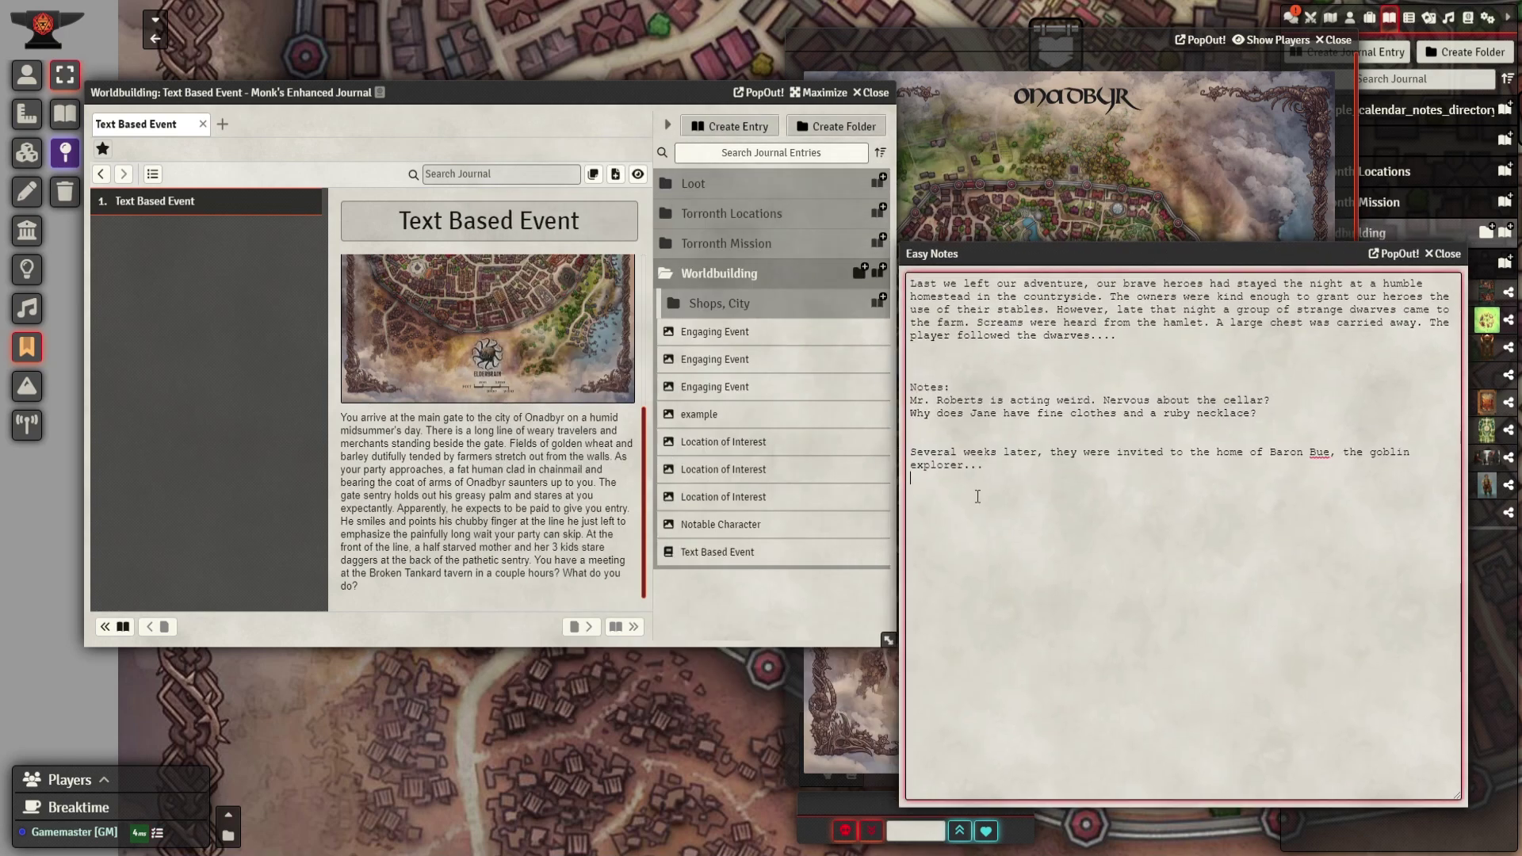
key(ctrl+a)
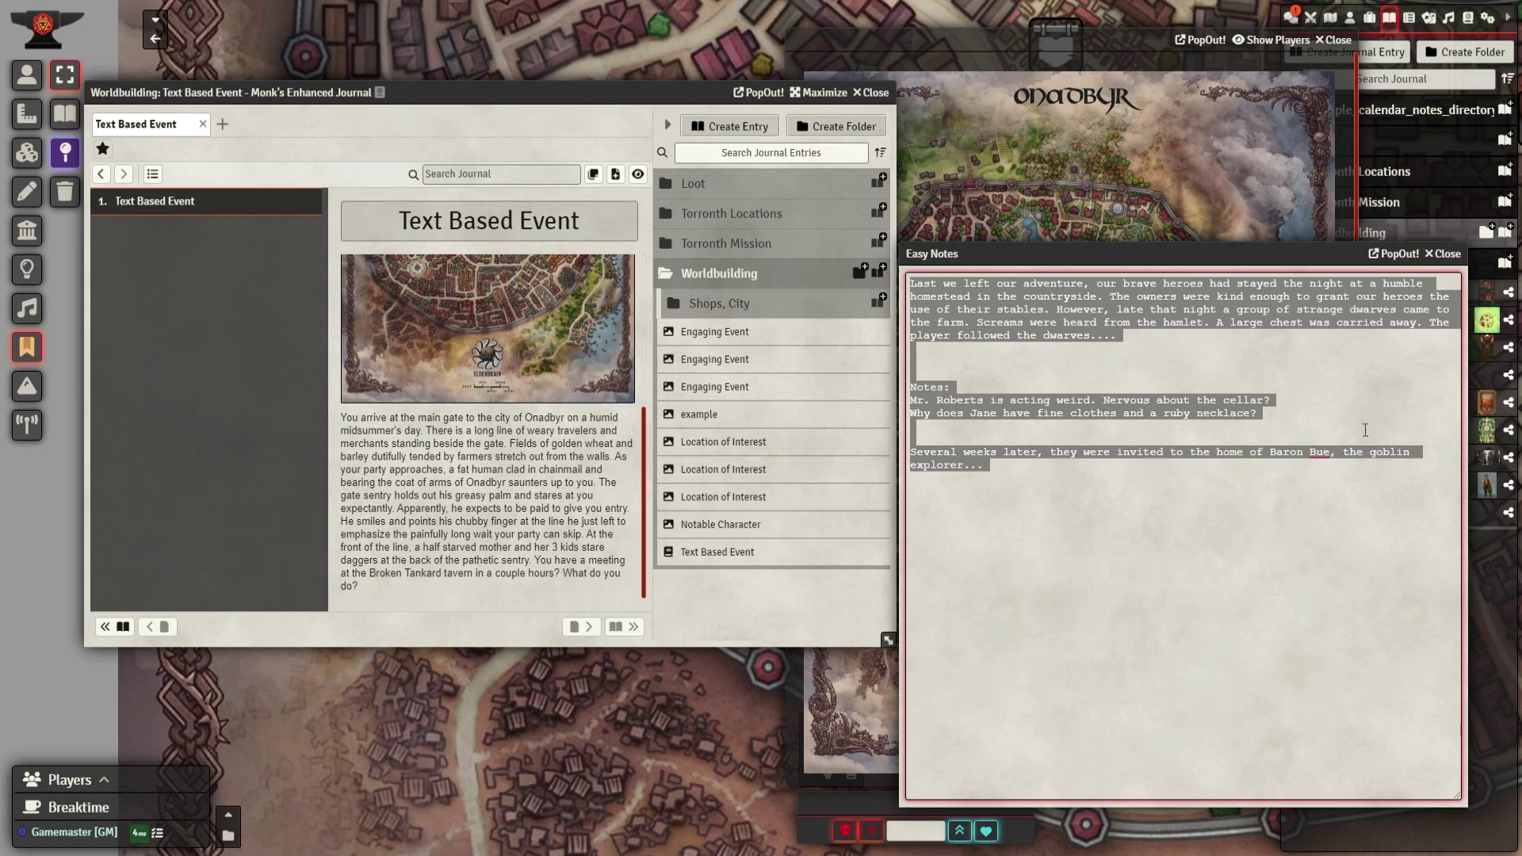
click(1394, 325)
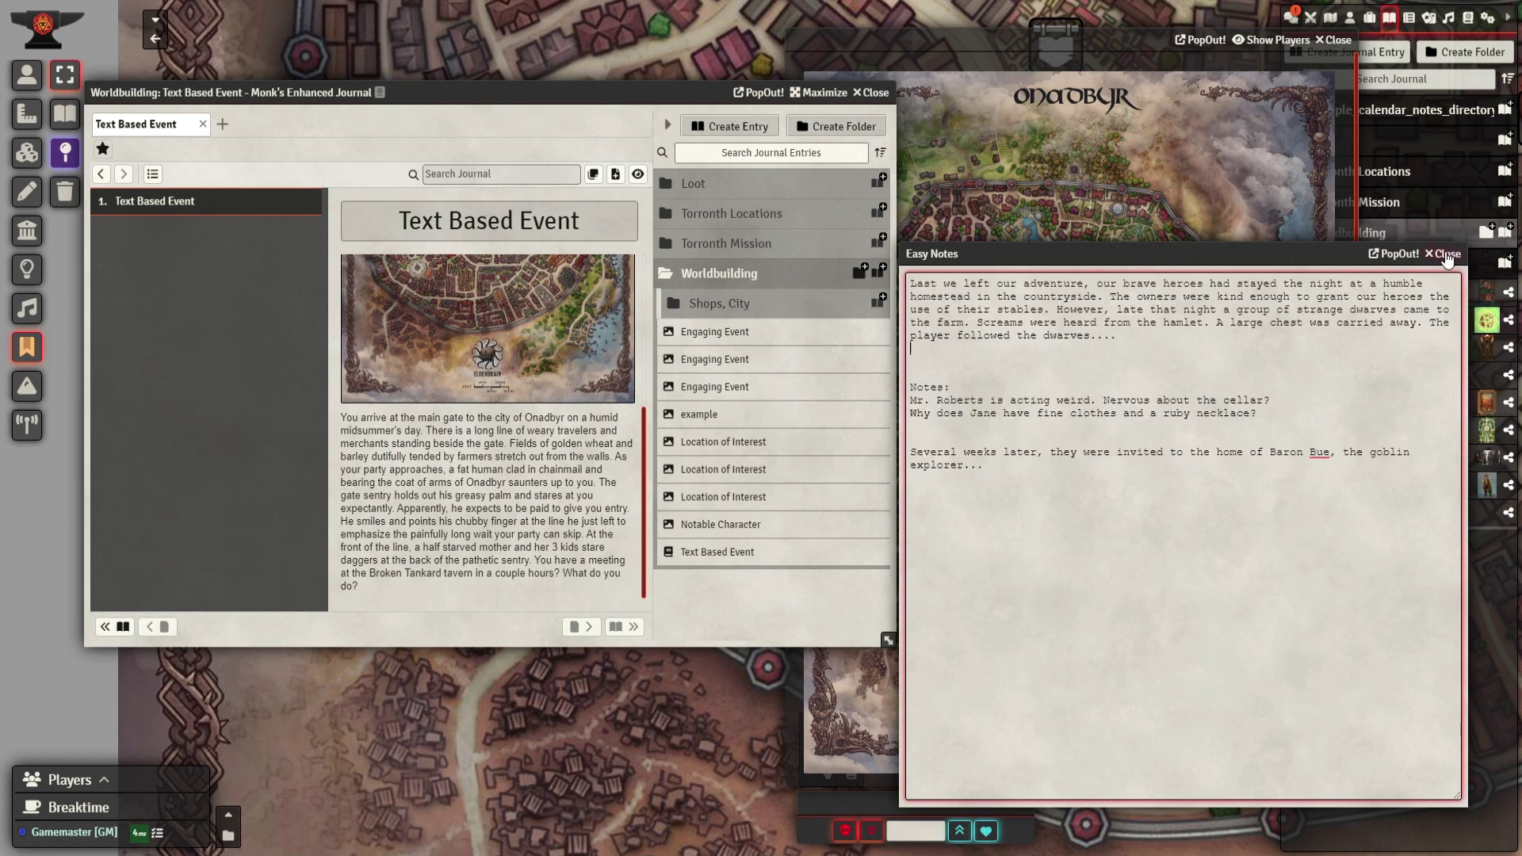
click(1445, 254)
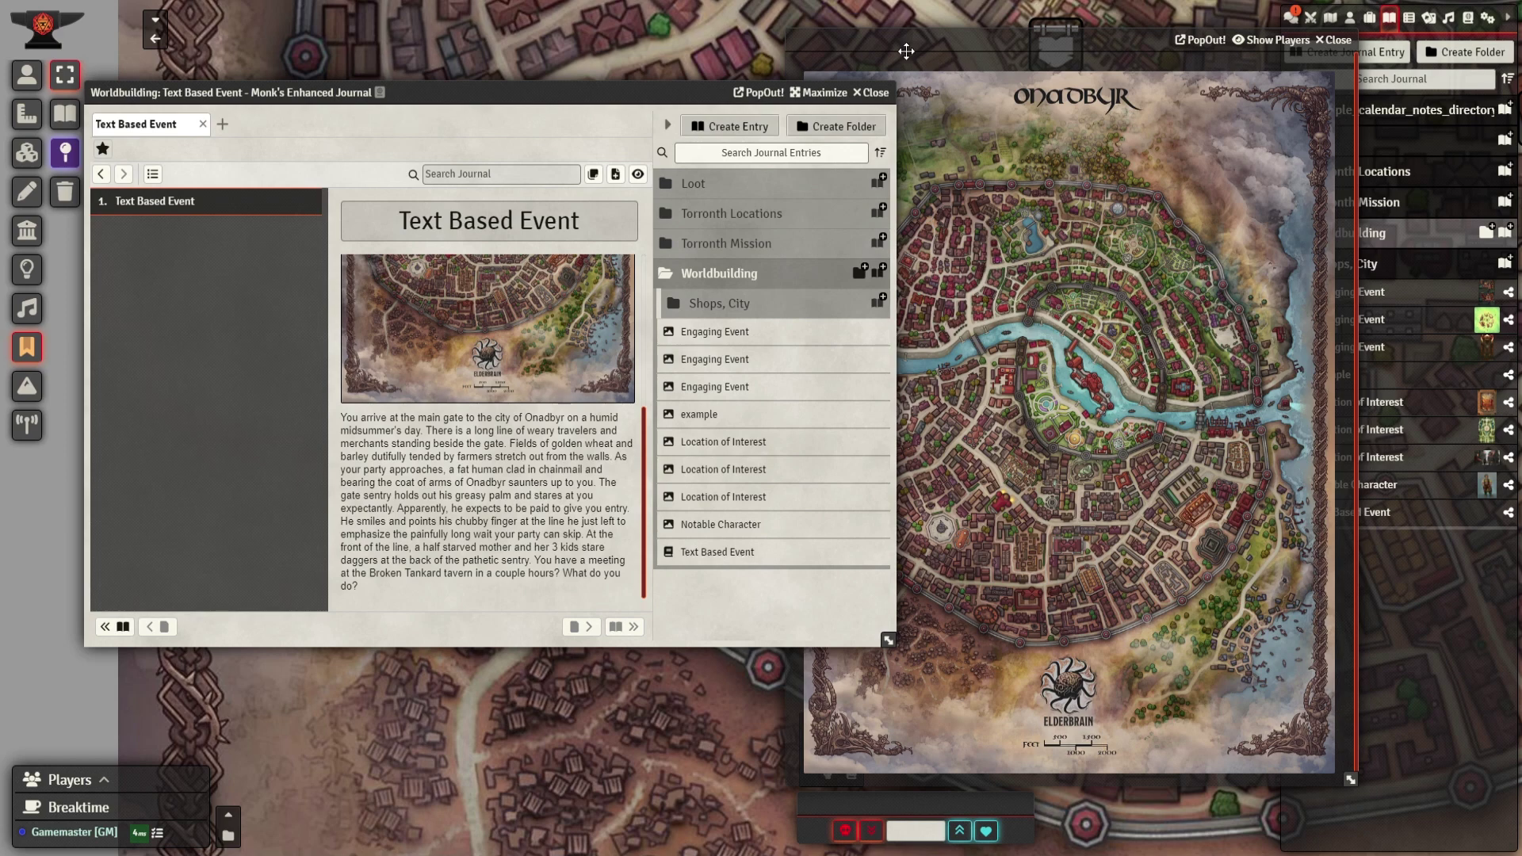
Step: Close the Text Based Event journal and move the Onadbyr map image aside to uncover the city pins
click(873, 92)
drag(984, 38, 498, 37)
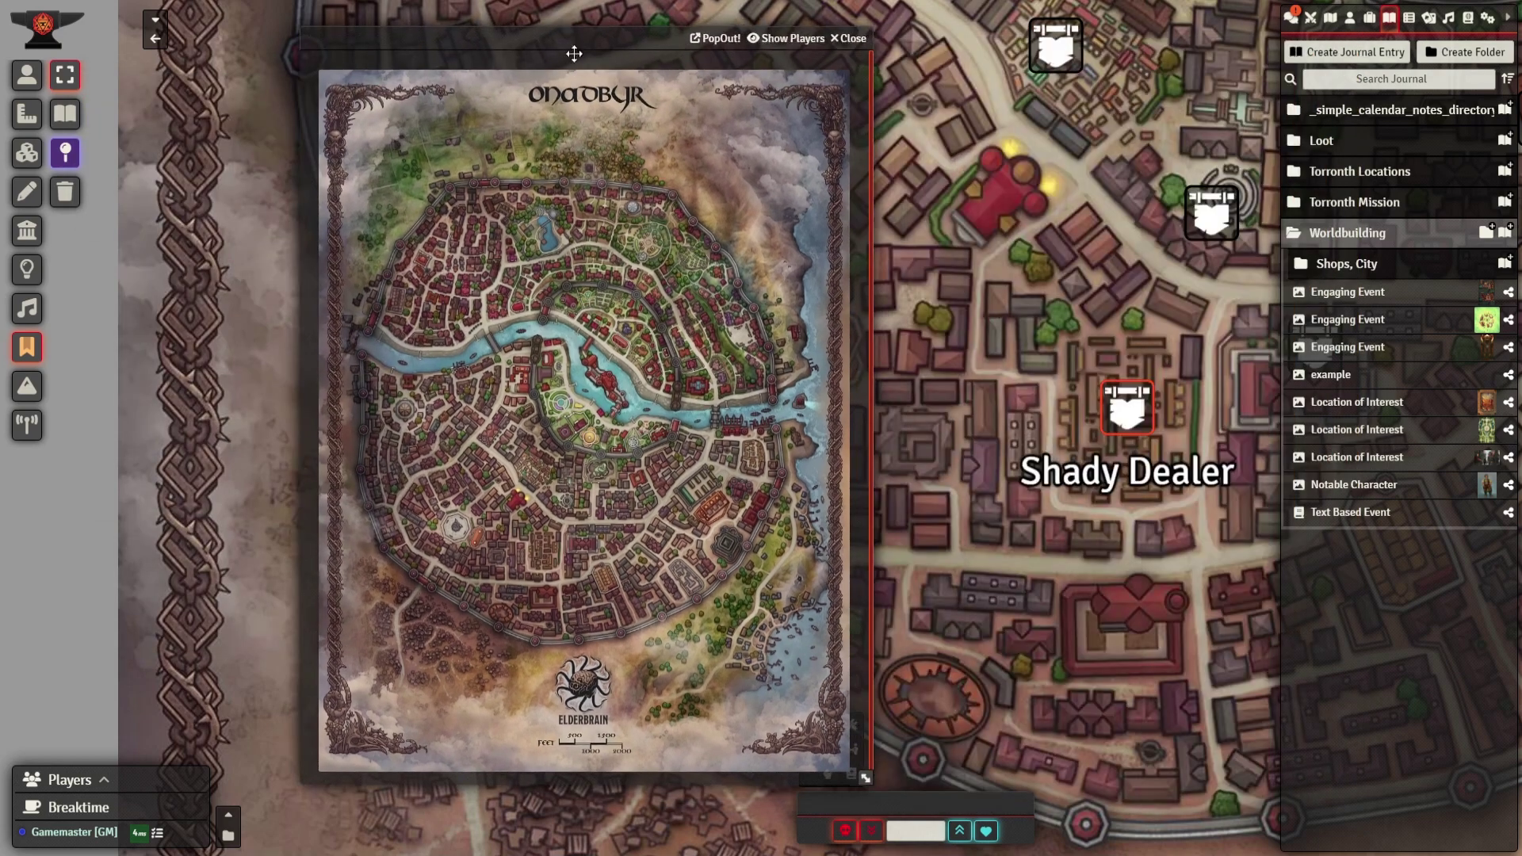
Step: View the garden-plan Location of Interest from its map pin, dismiss its image browser, and close the entry
scroll(901, 535, up, 5)
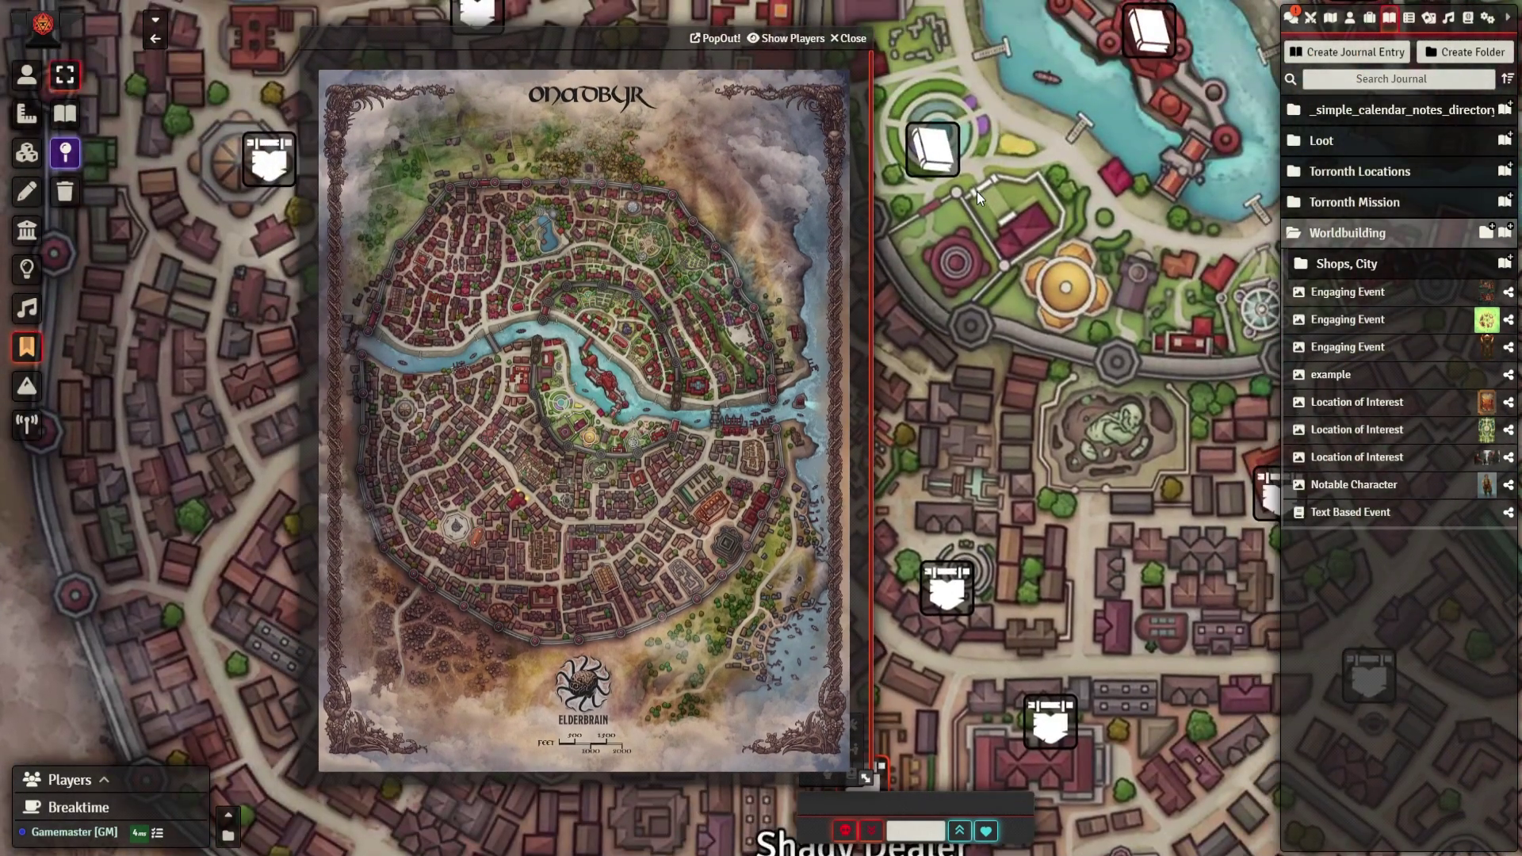
double_click(940, 158)
click(607, 508)
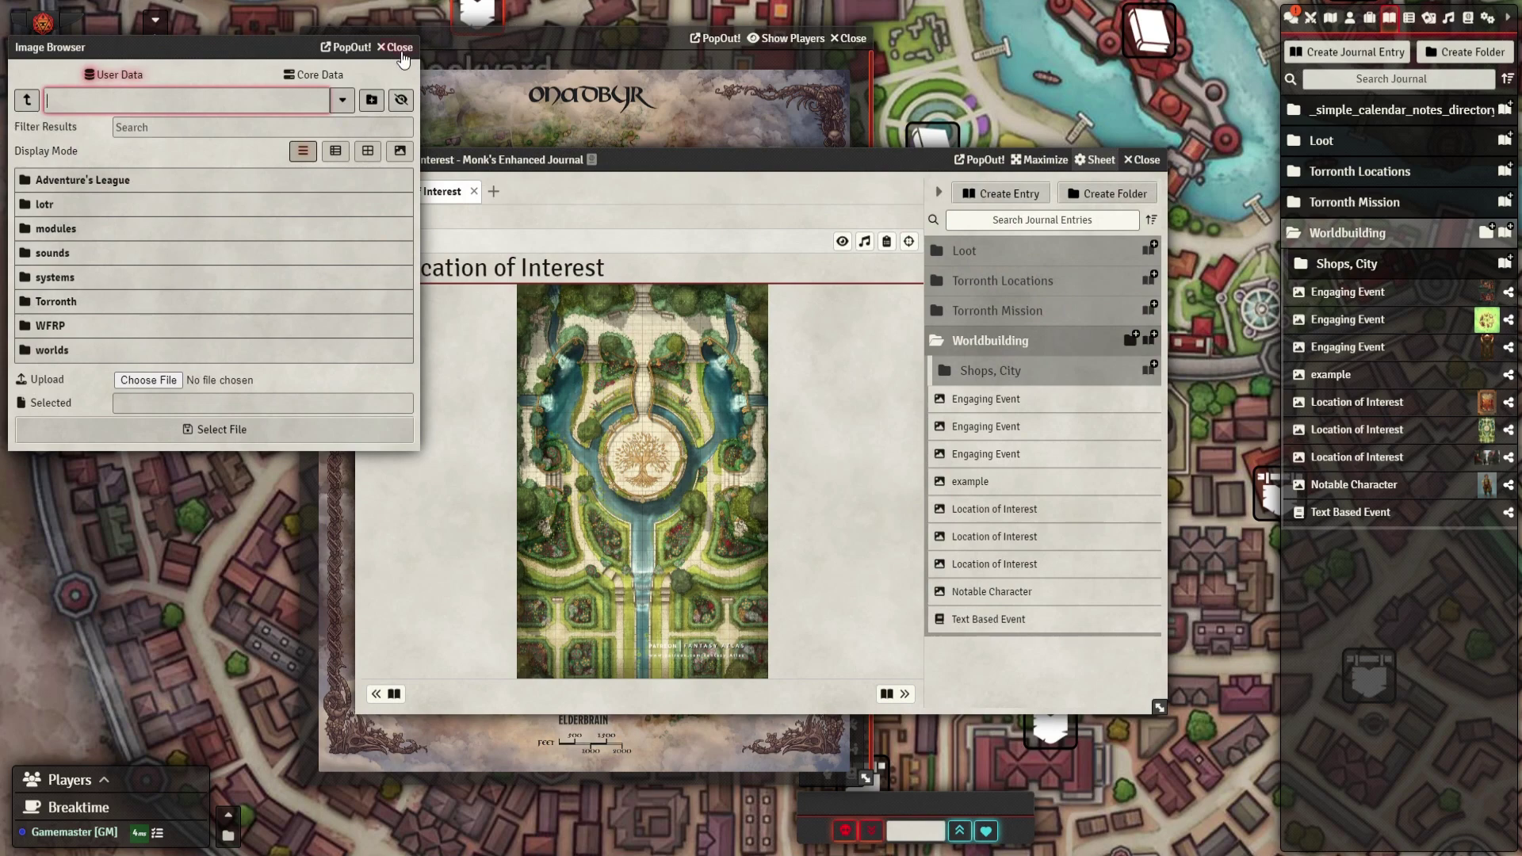
key(Escape)
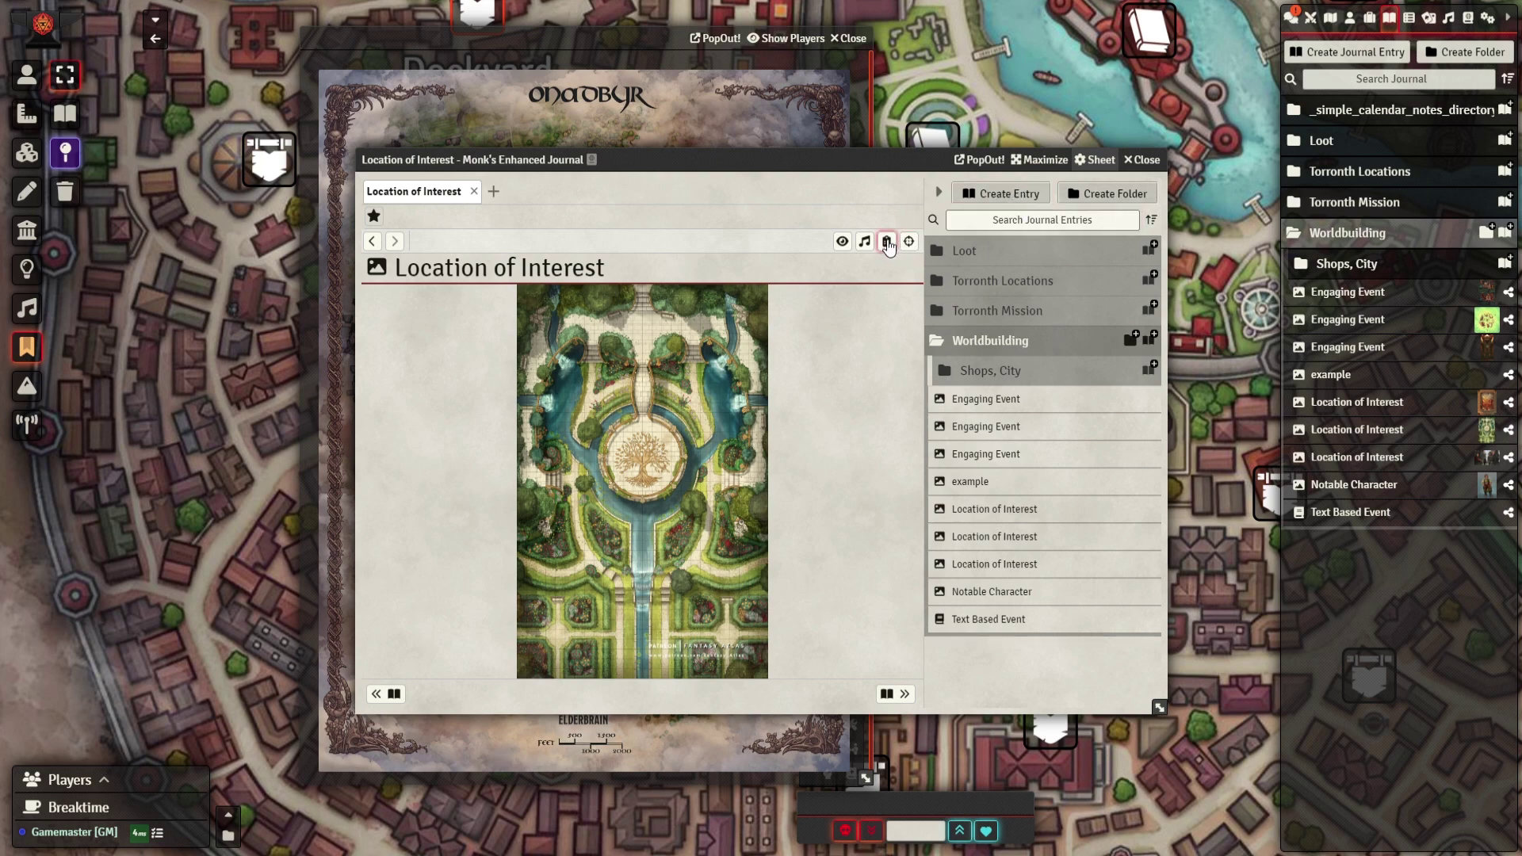
click(1142, 160)
Step: Look over the pins along the river and the northern district, and close the Onadbyr map image
drag(1186, 160, 927, 405)
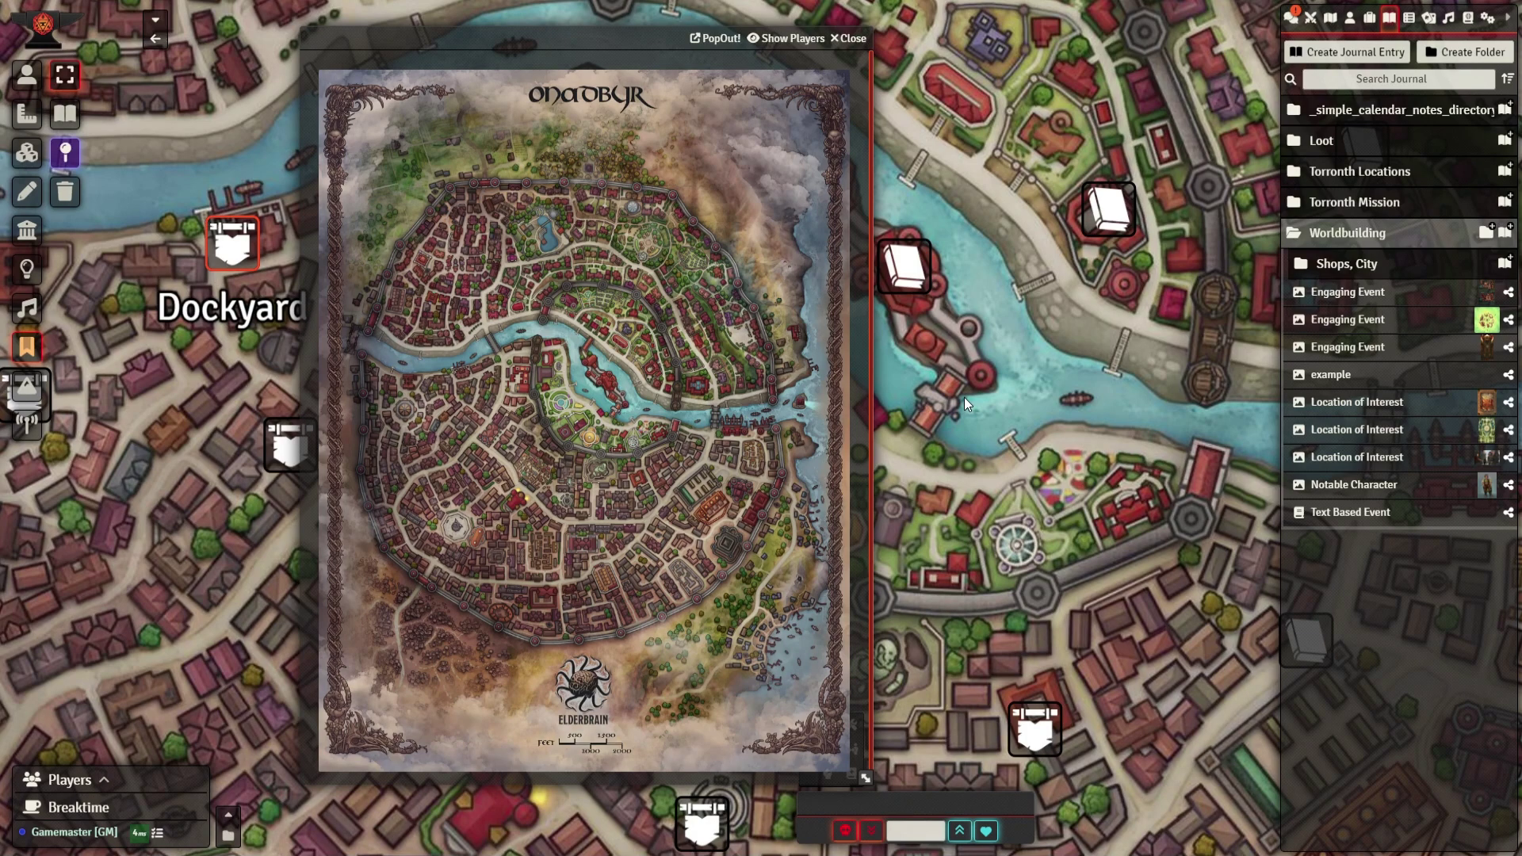
drag(1070, 338, 923, 521)
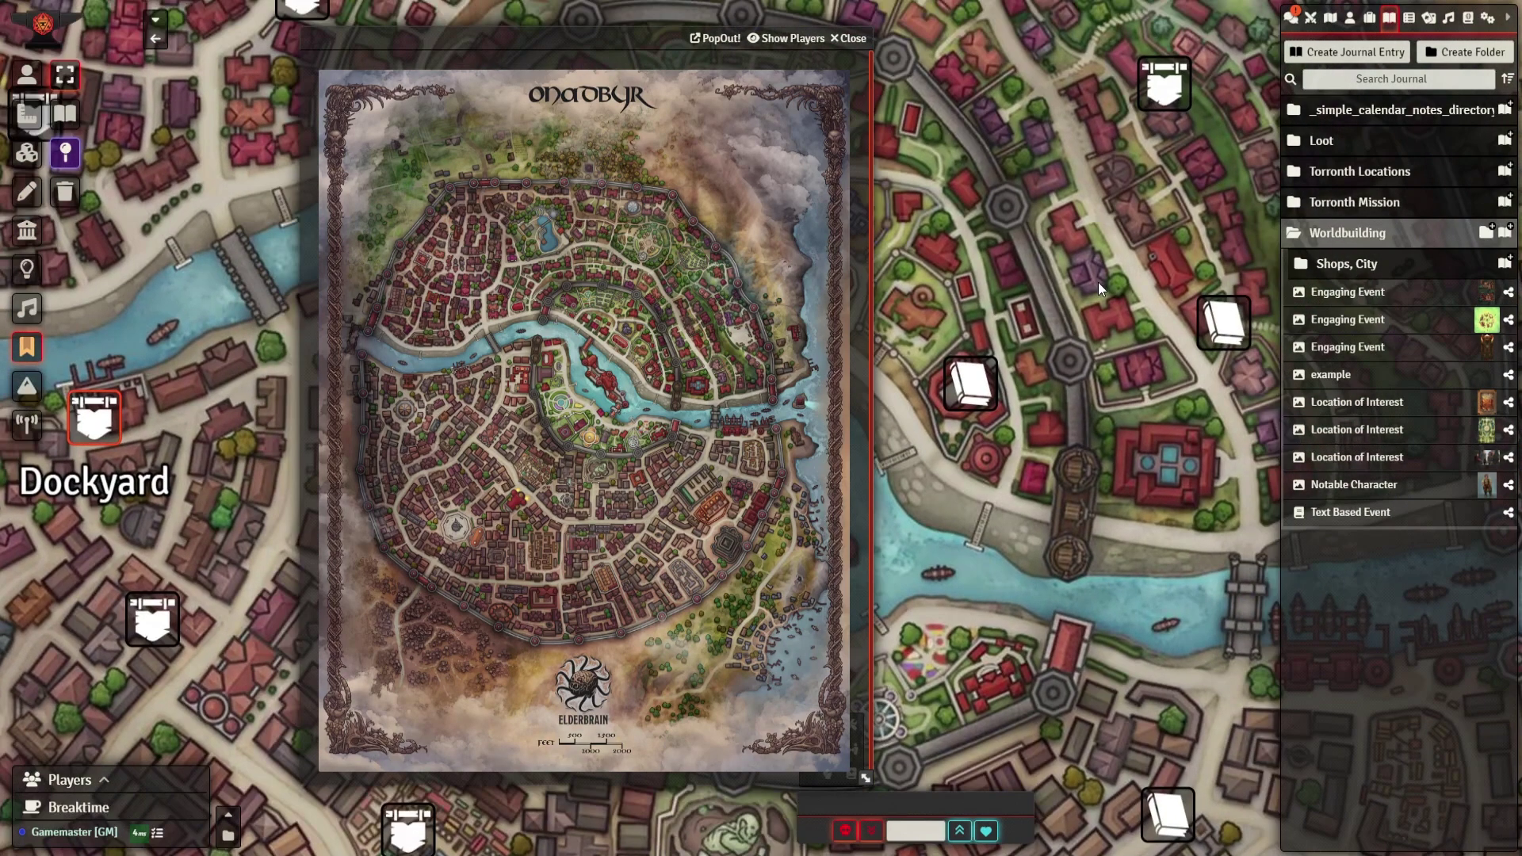
drag(1107, 287, 1002, 410)
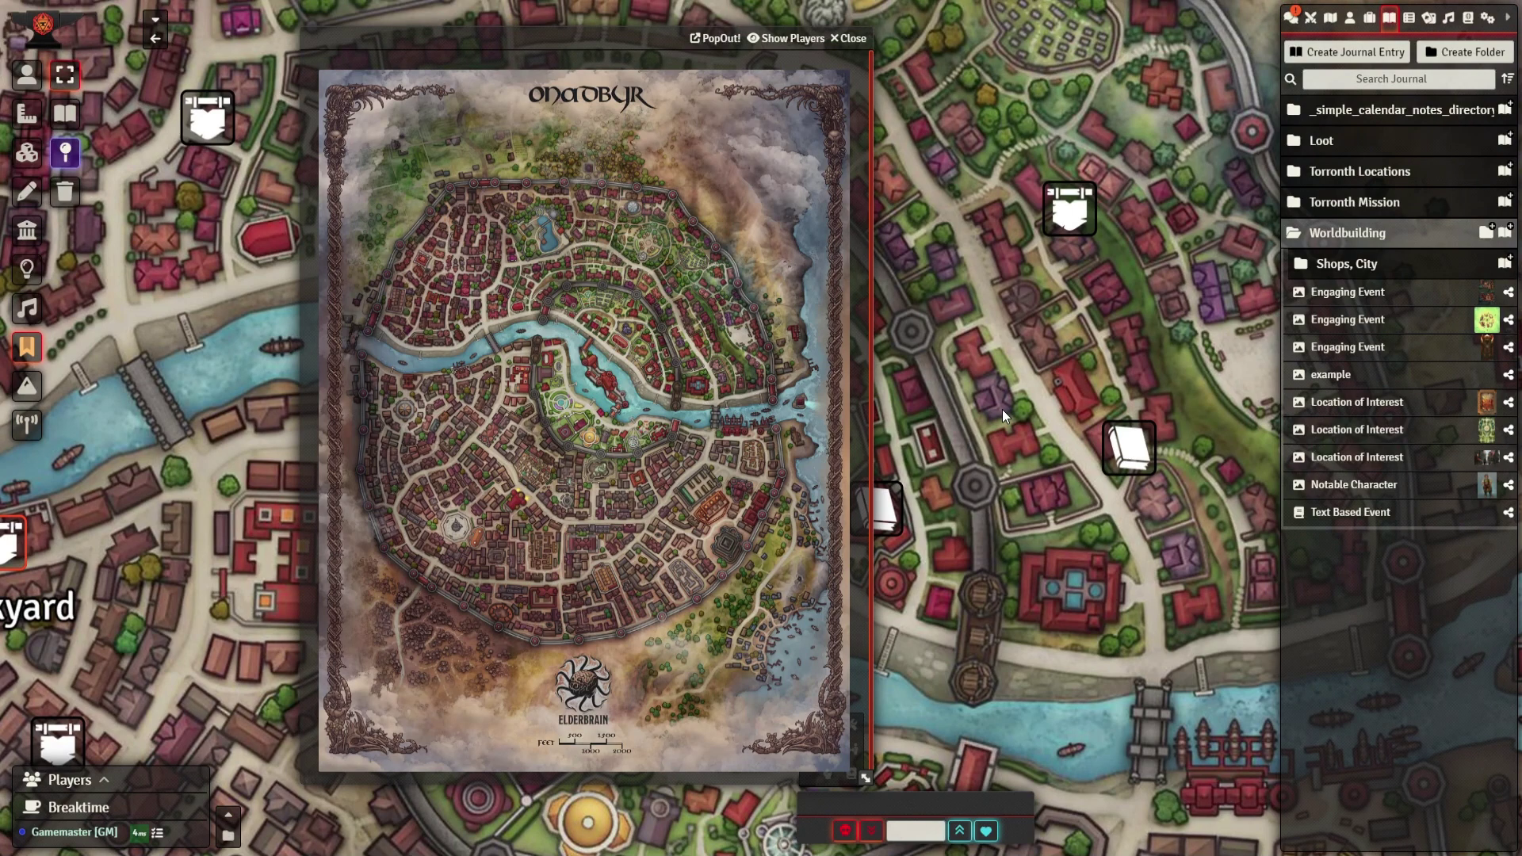
click(848, 38)
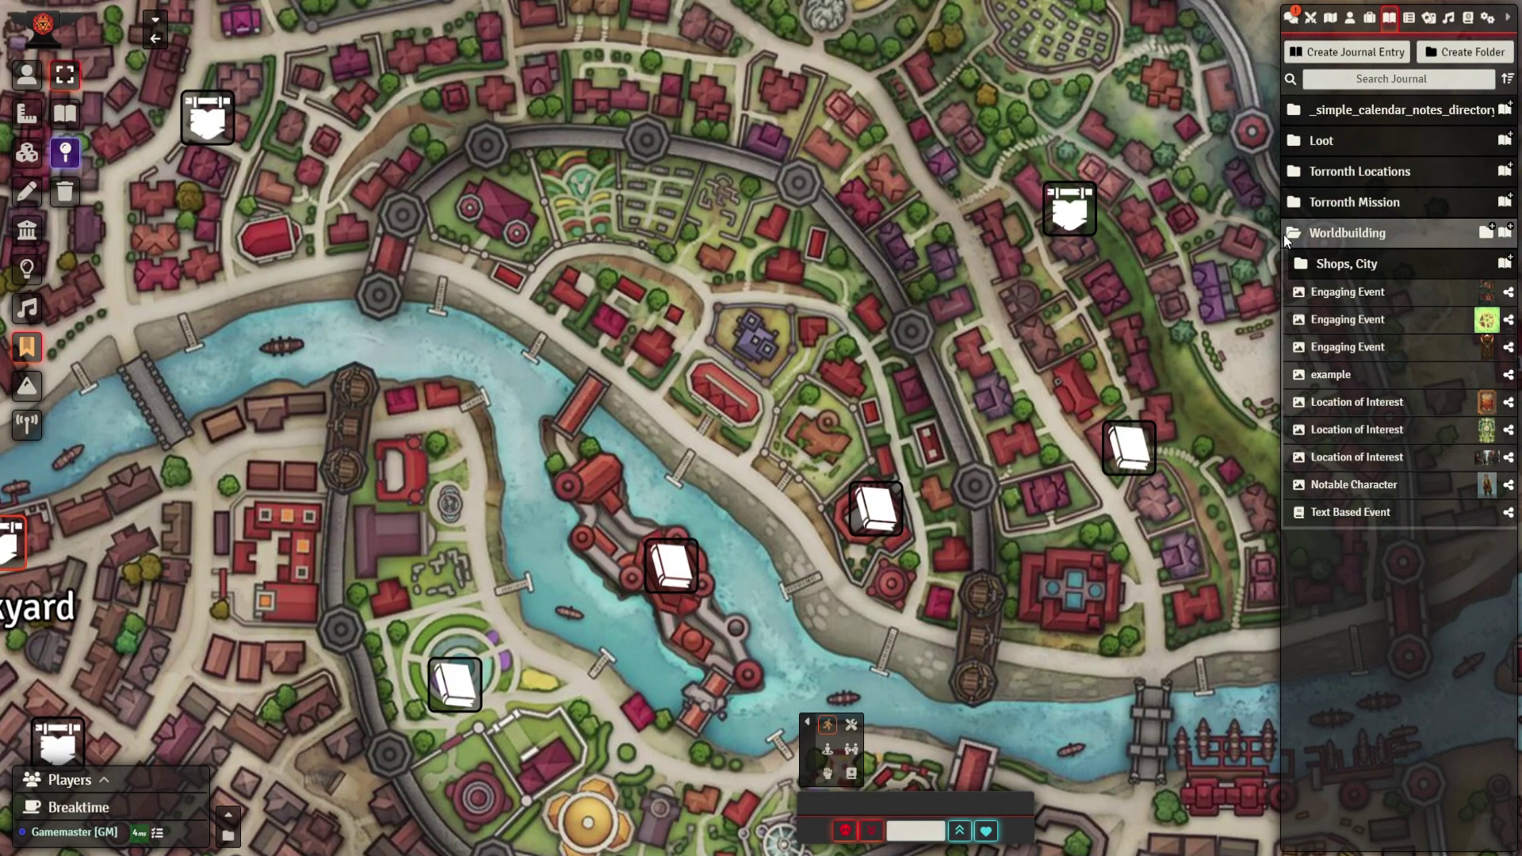
Step: Set ownership for All Players to Observer on the first two Engaging Event entries in the Worldbuilding folder
right_click(1365, 295)
click(1352, 397)
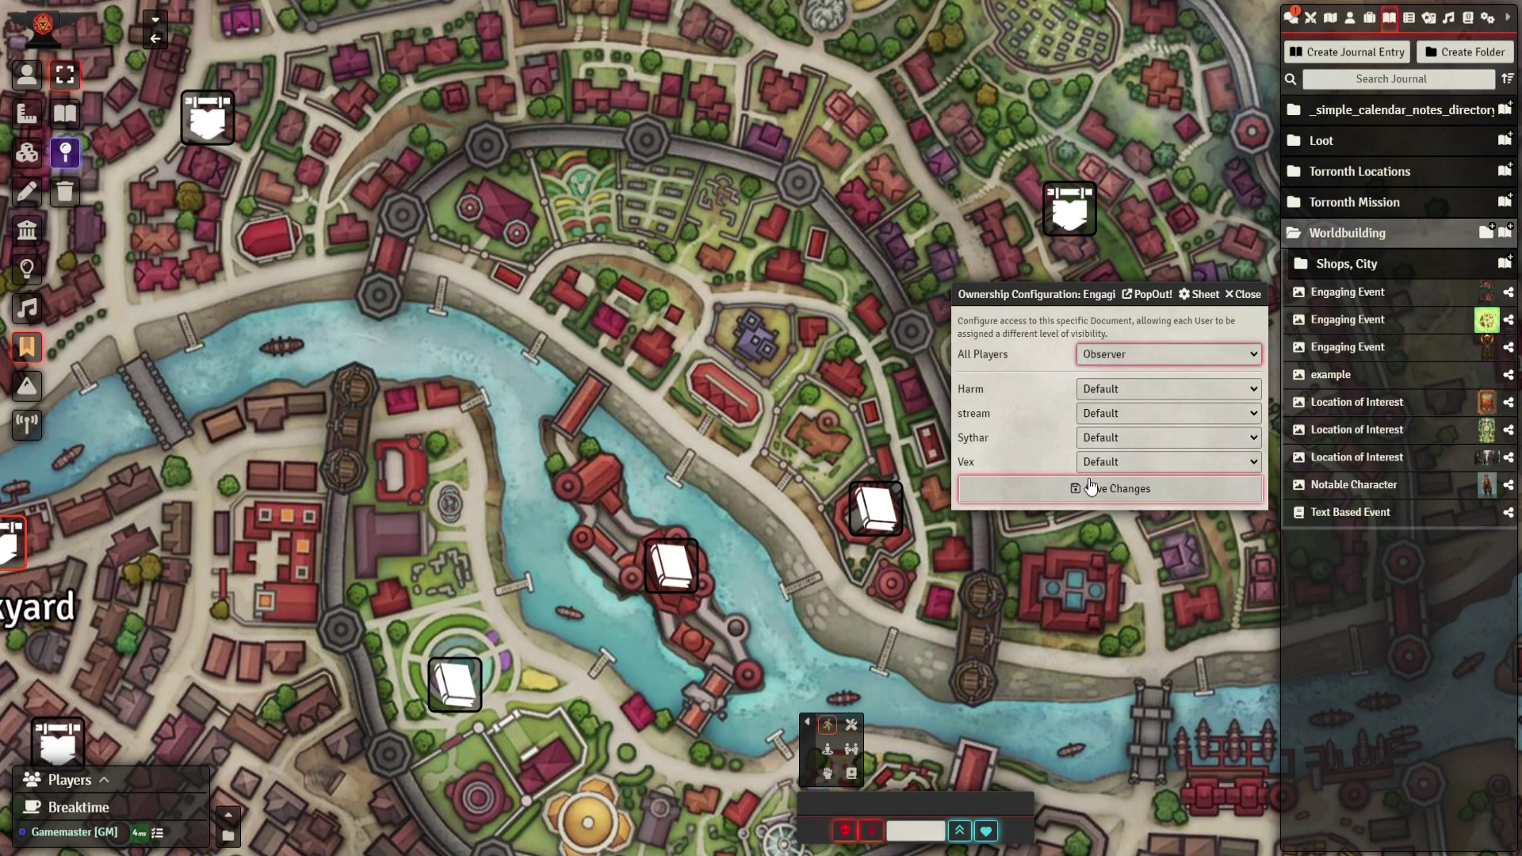
click(1083, 488)
right_click(1346, 325)
click(1340, 403)
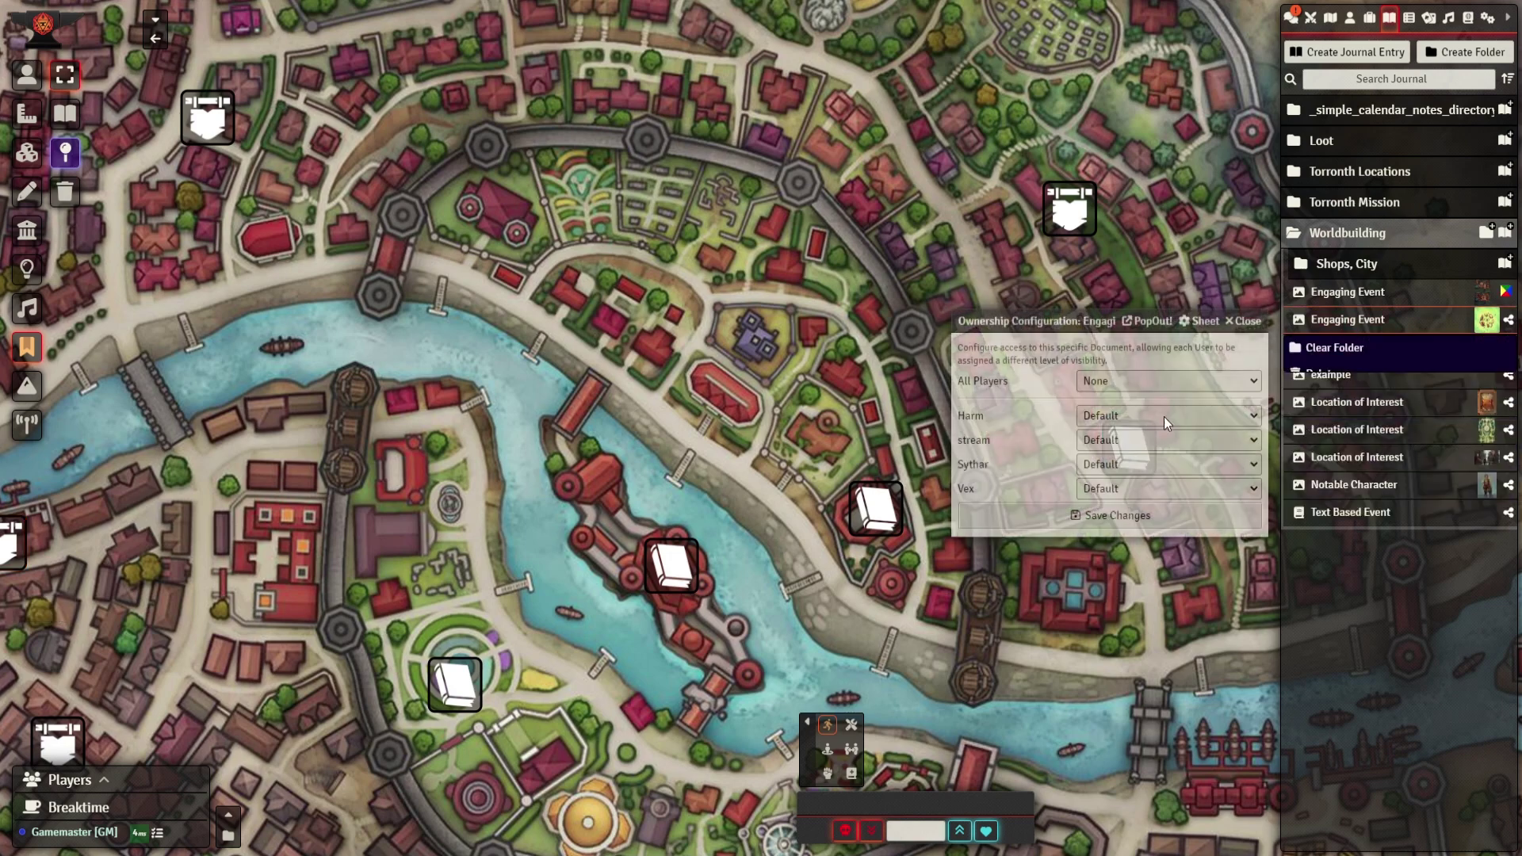
click(1102, 489)
click(1102, 515)
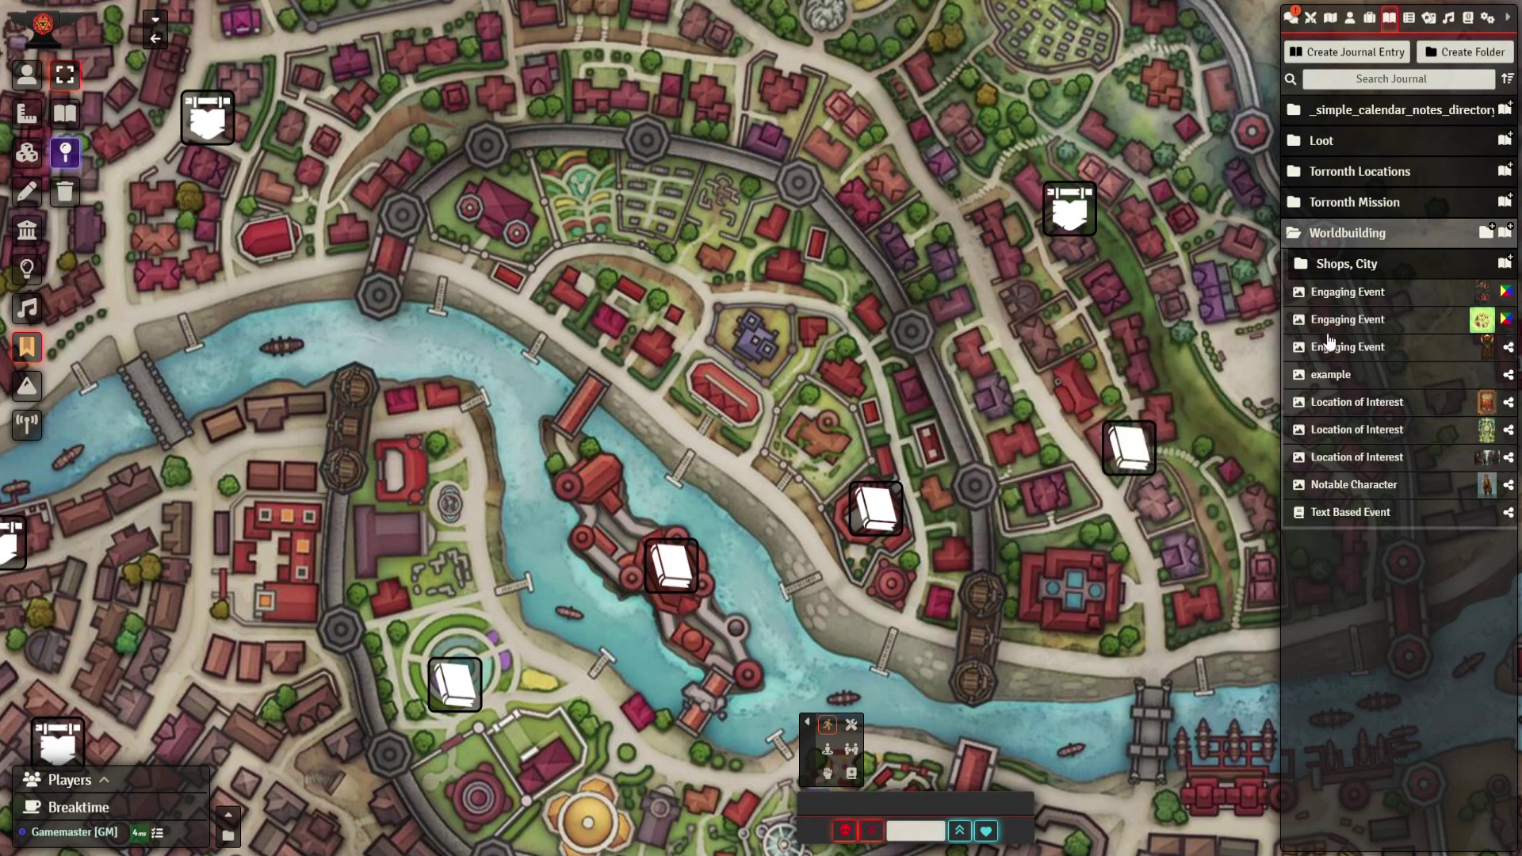
Step: Try placing Engaging Event entries as book-icon map notes in the district north of the river
drag(736, 301, 733, 298)
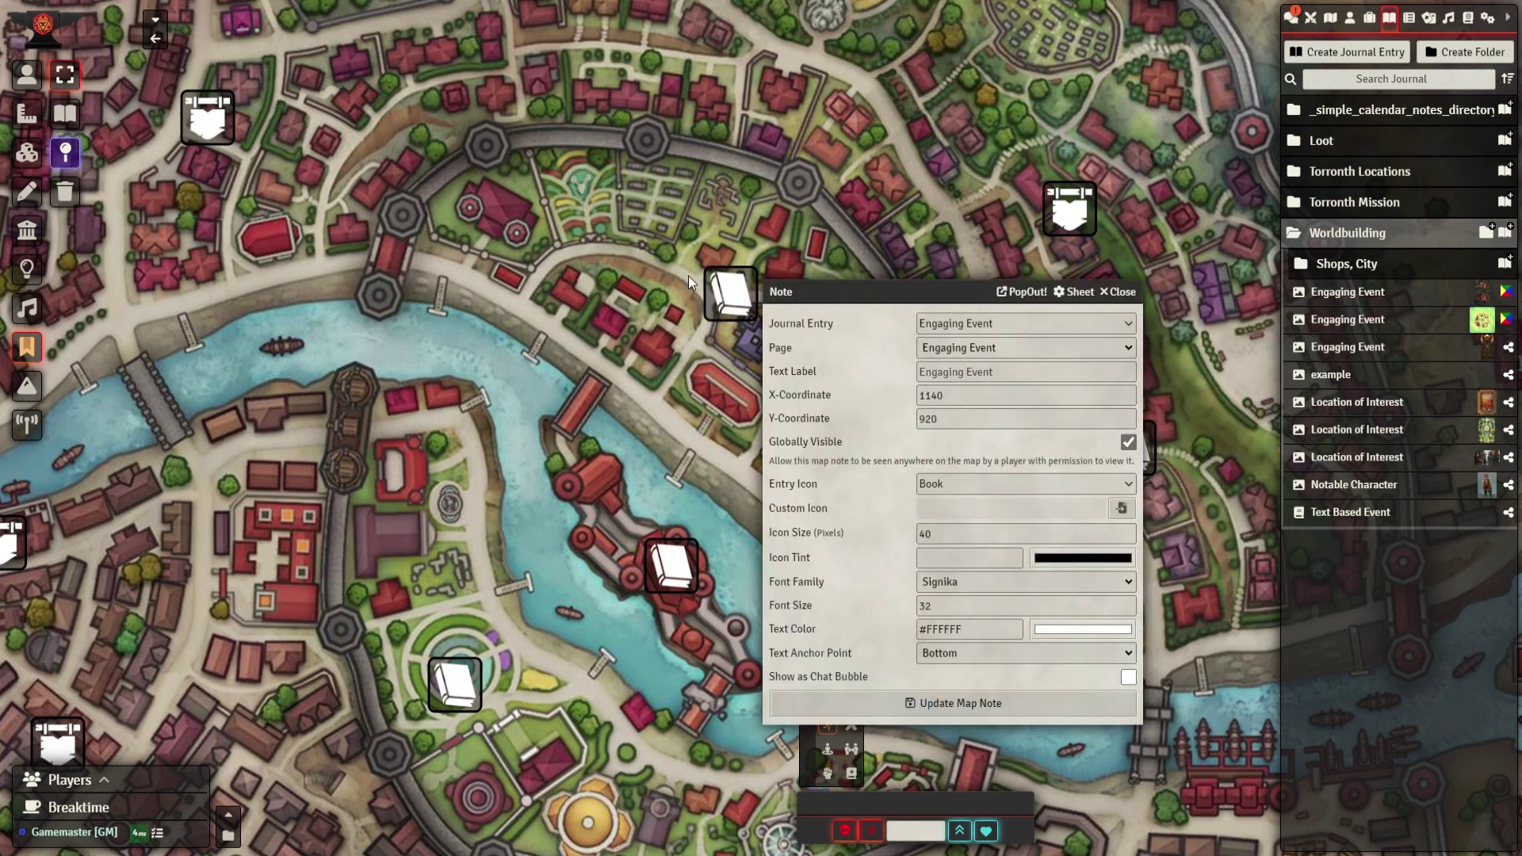
click(1130, 295)
drag(1352, 353, 608, 231)
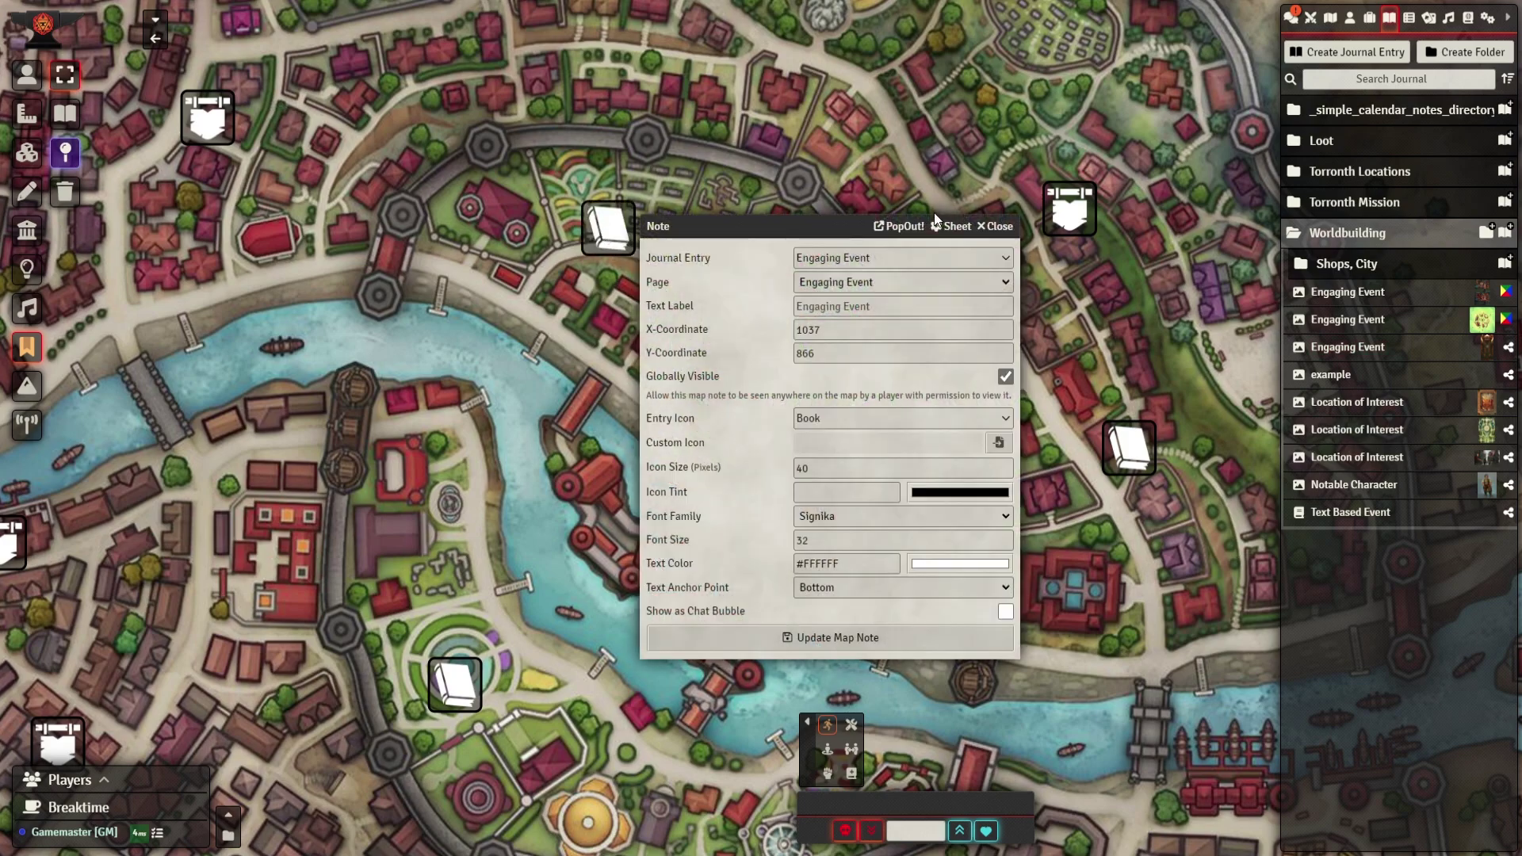
click(993, 226)
scroll(931, 481, down, 12)
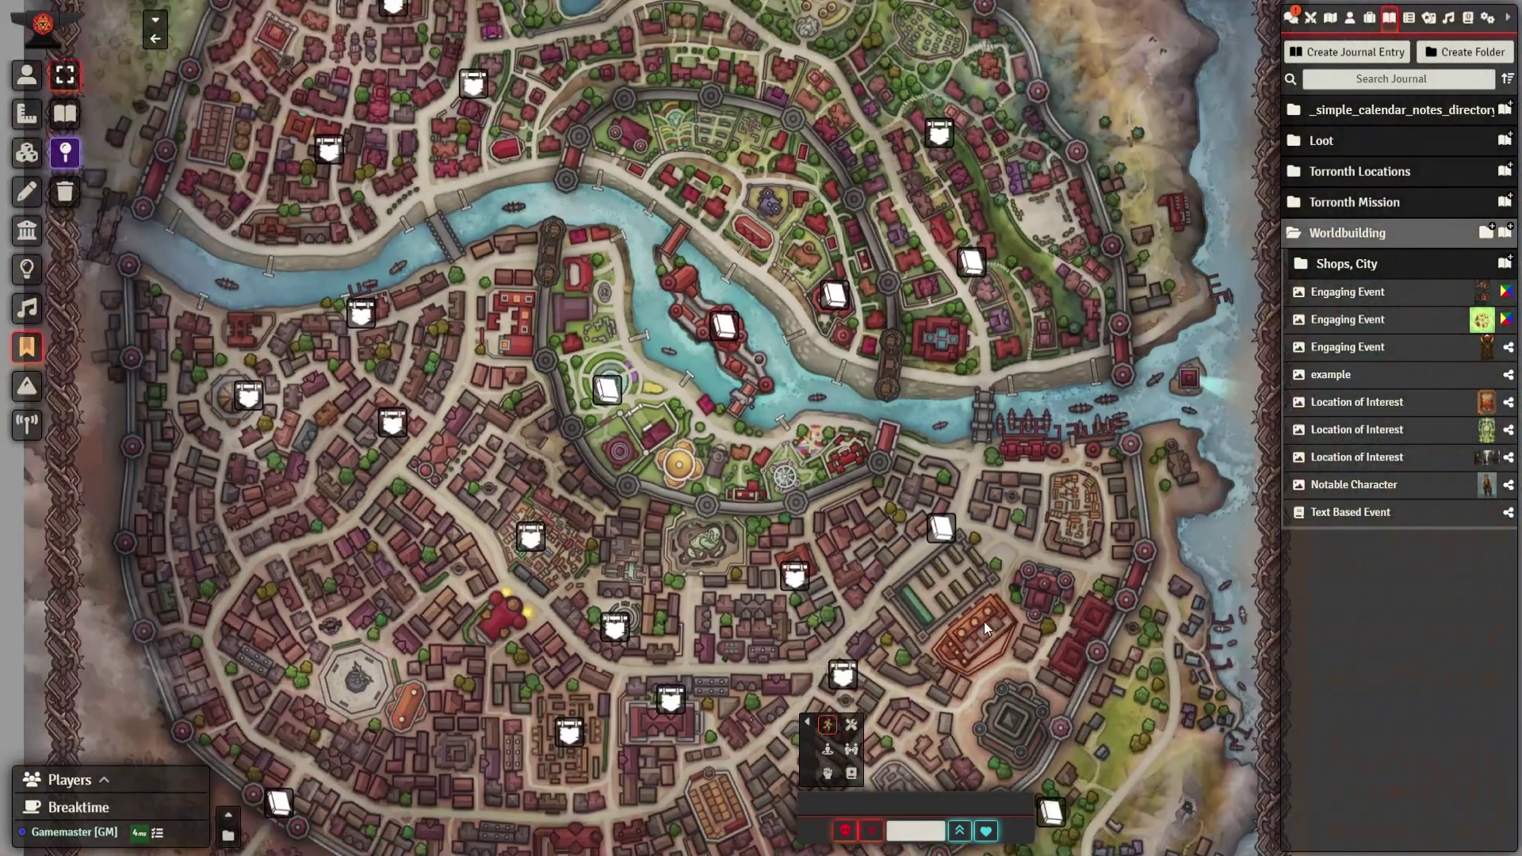
drag(984, 621, 1035, 274)
mouse_move(1159, 93)
mouse_down()
mouse_move(1140, 459)
mouse_move(1118, 539)
mouse_up()
mouse_move(1063, 226)
mouse_down()
mouse_move(1092, 317)
mouse_move(1107, 462)
mouse_up()
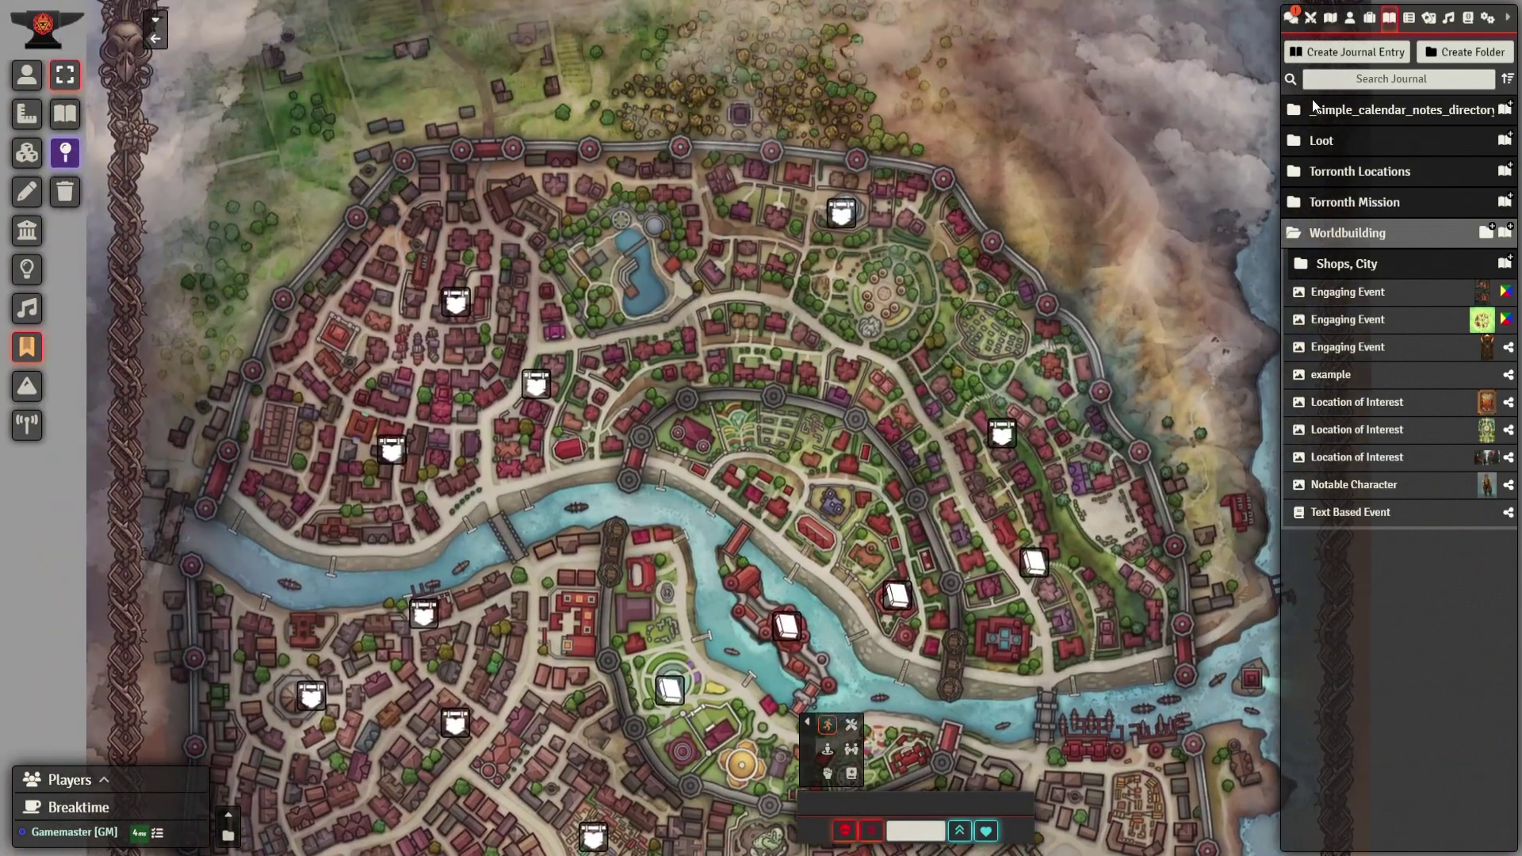
Step: Place a Brood Troll token from the Torronth NPCs actors onto the northern part of the city map
click(1351, 17)
click(1359, 144)
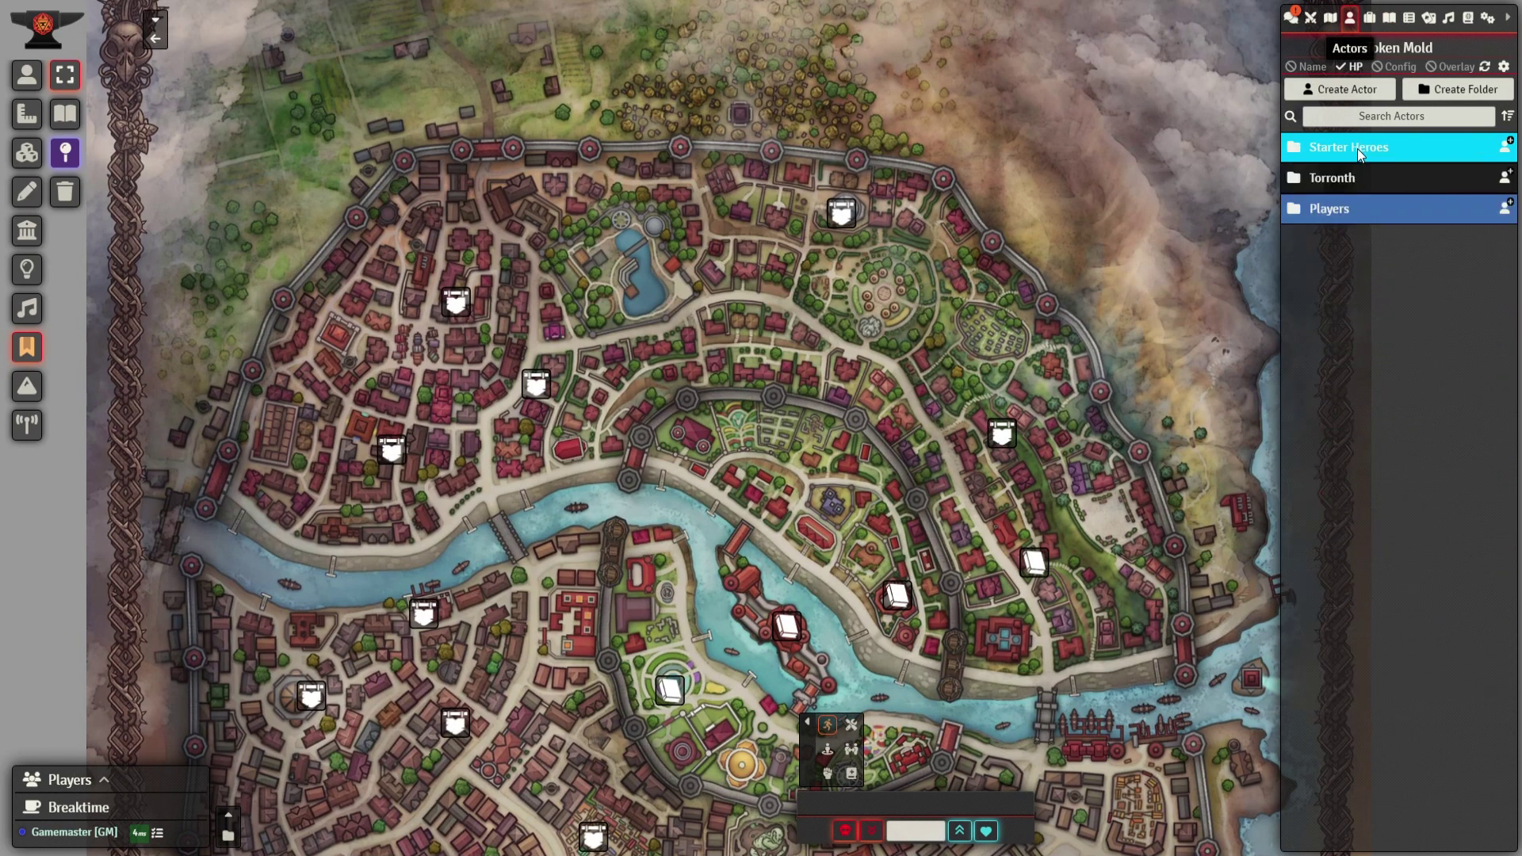
click(1350, 177)
click(1346, 210)
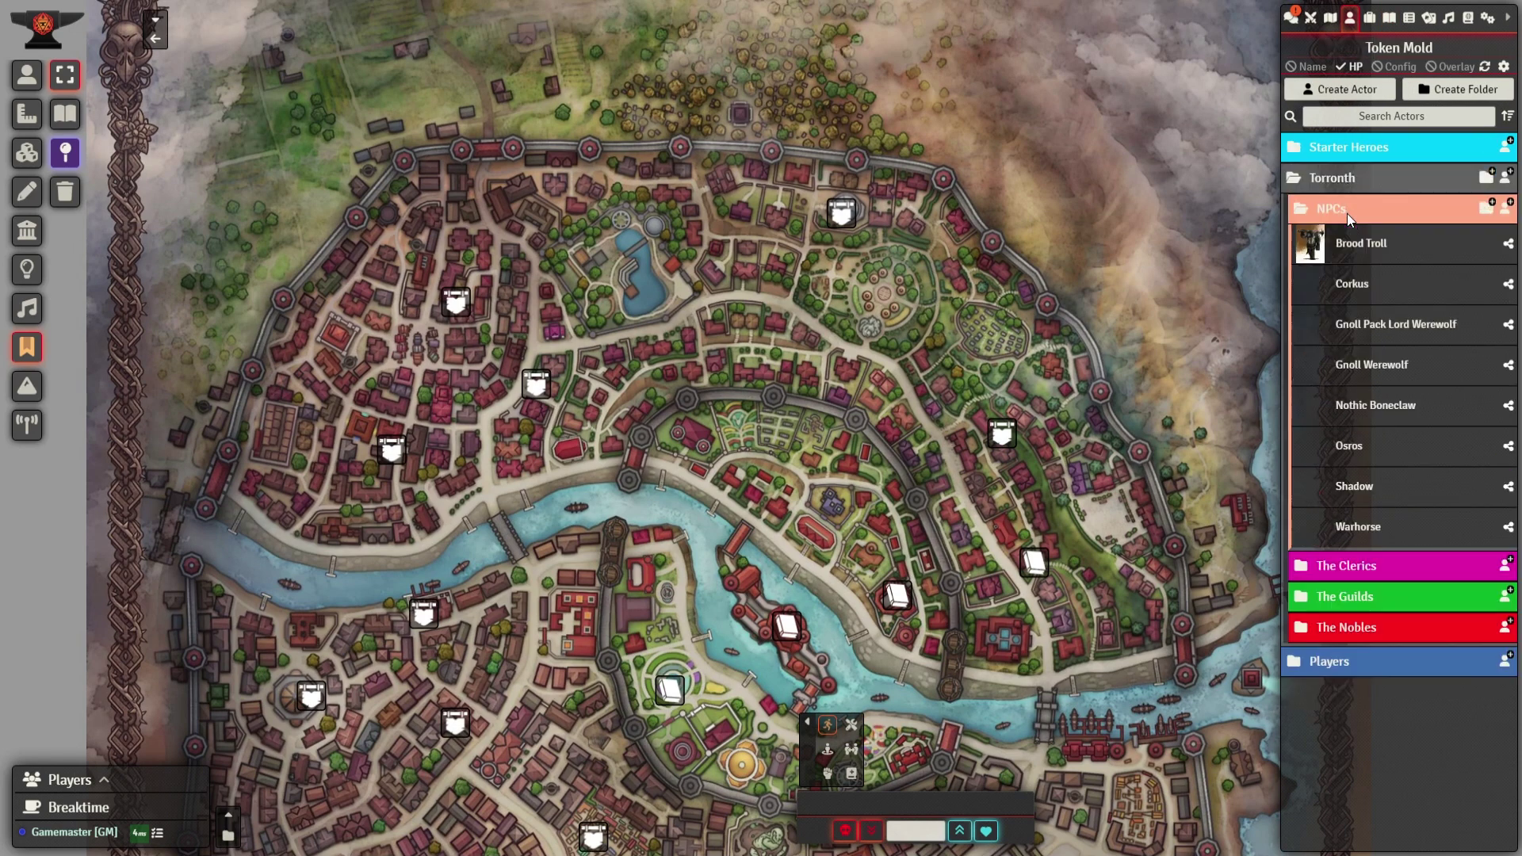
drag(1349, 243, 850, 361)
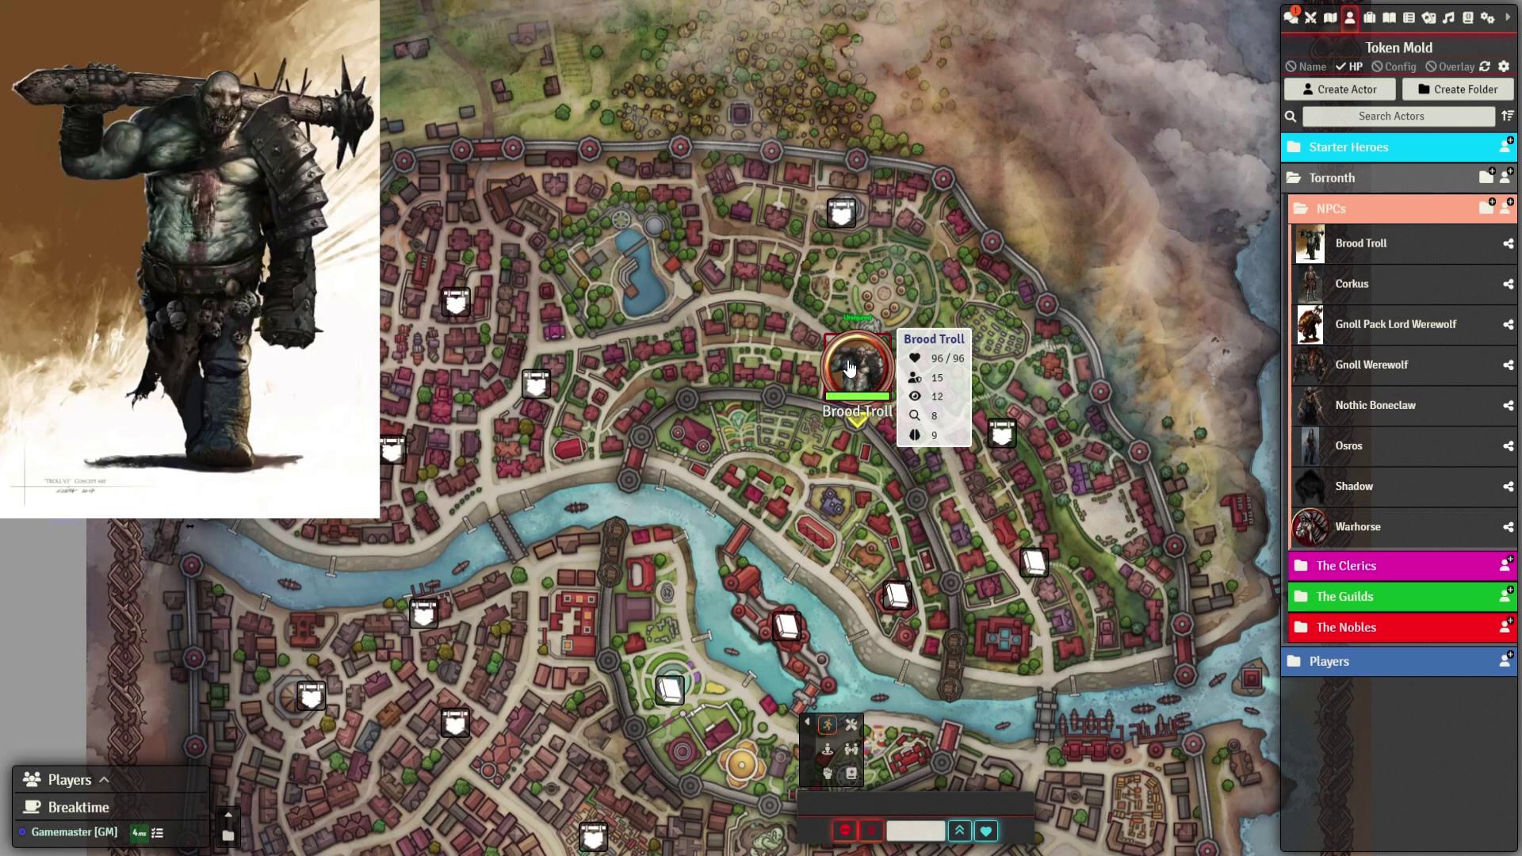
Step: Examine the Brood Troll's attributes and features, close its sheet, and briefly view the Warhorse actor's sheet
double_click(848, 365)
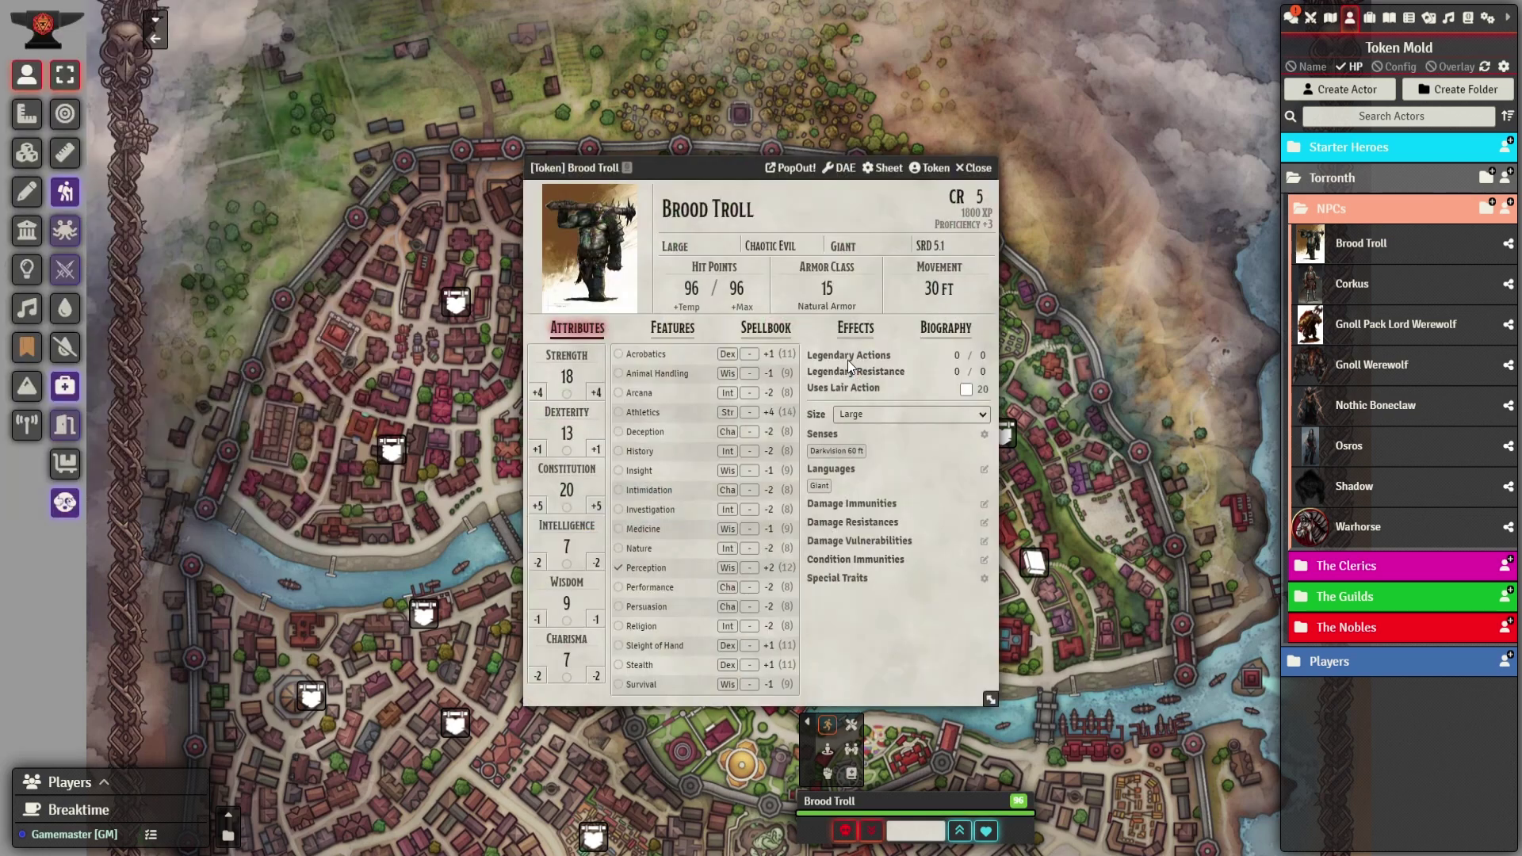
click(673, 328)
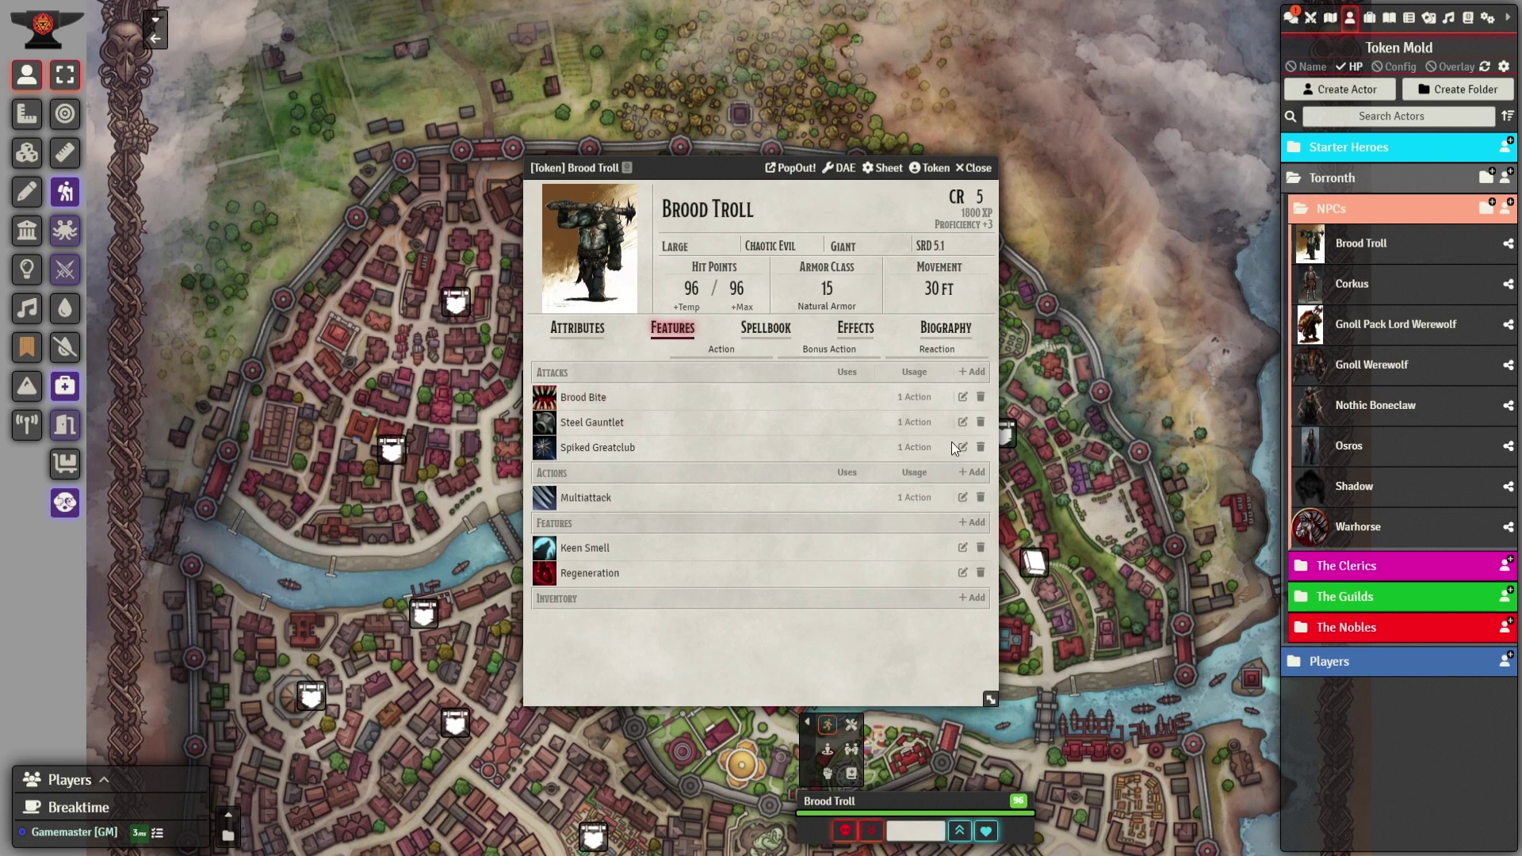
click(975, 168)
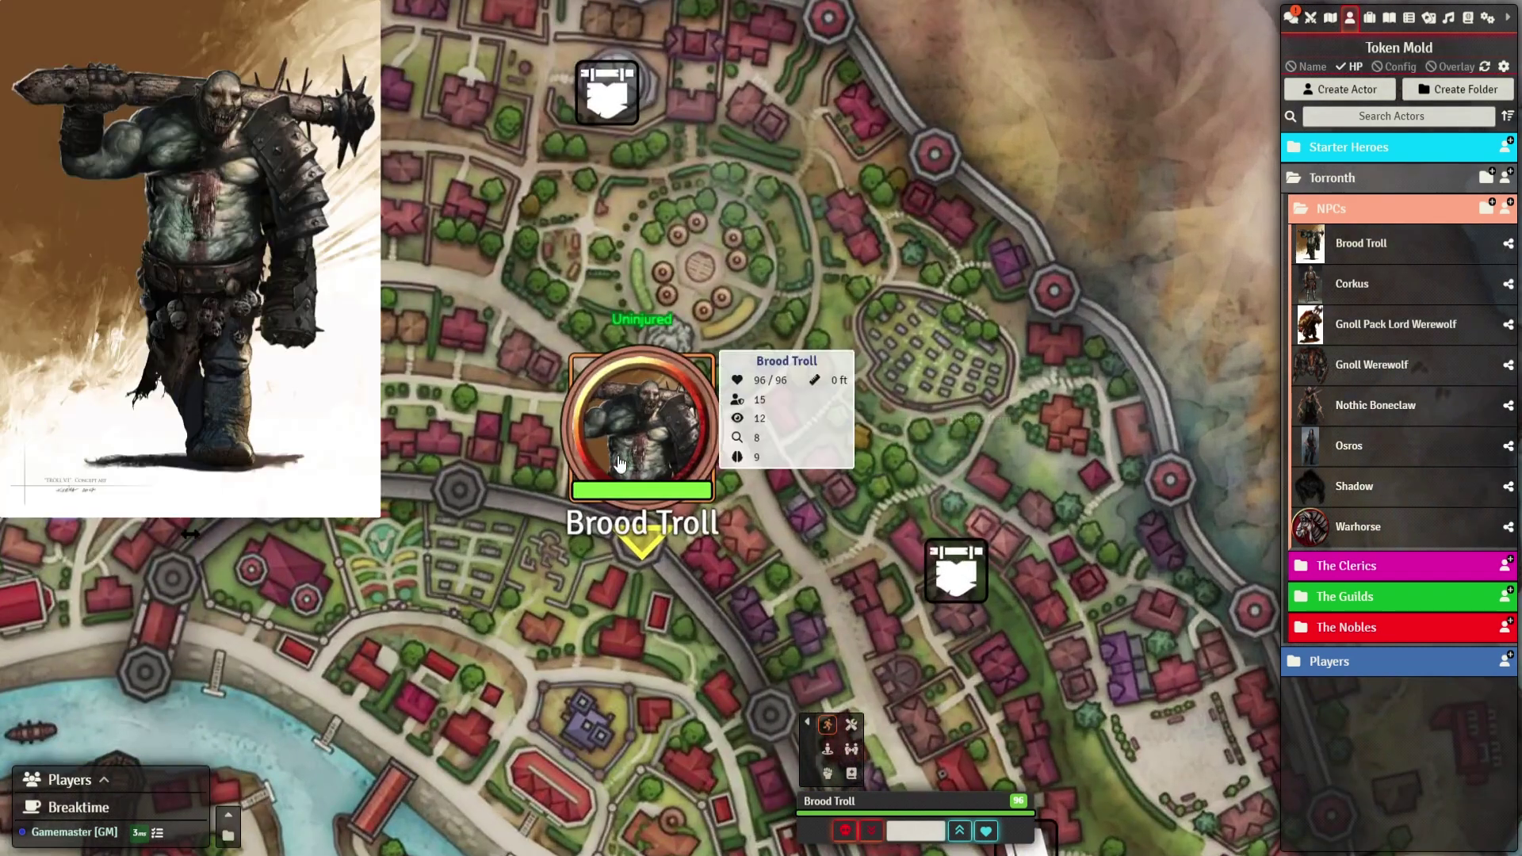
click(1337, 536)
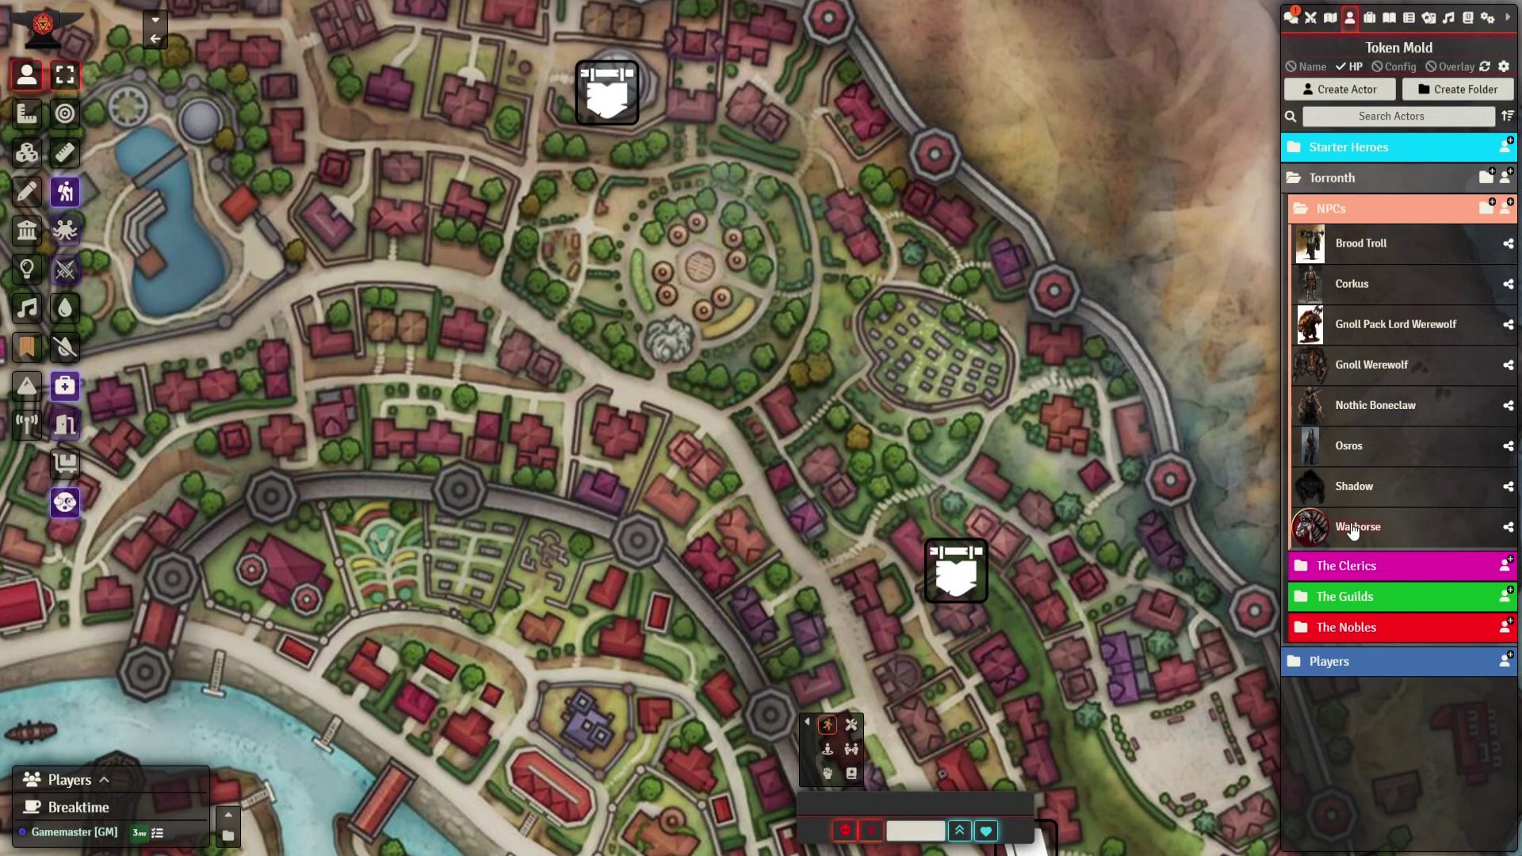
click(986, 171)
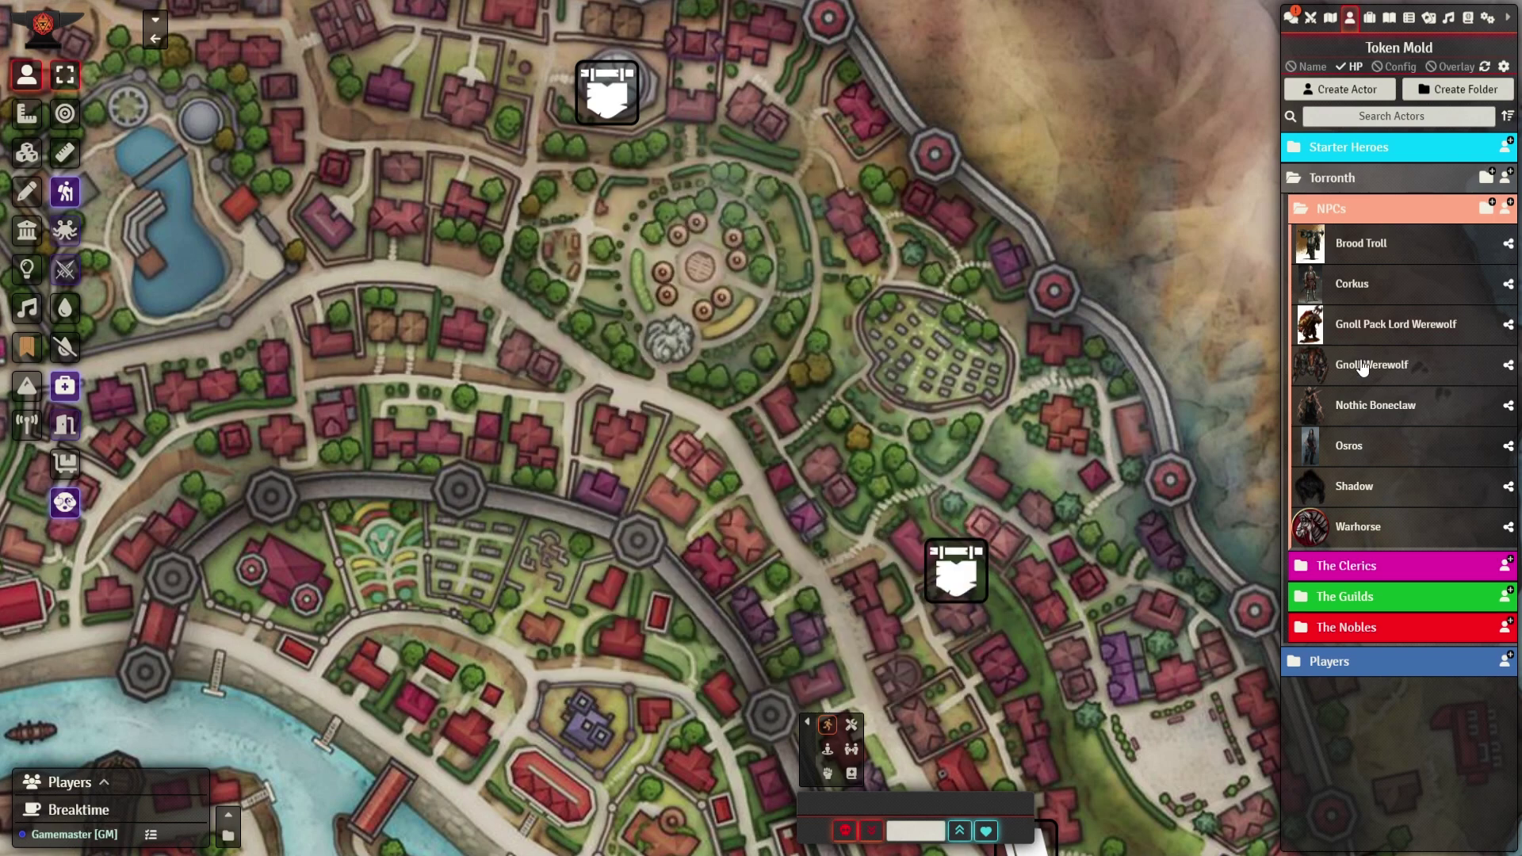